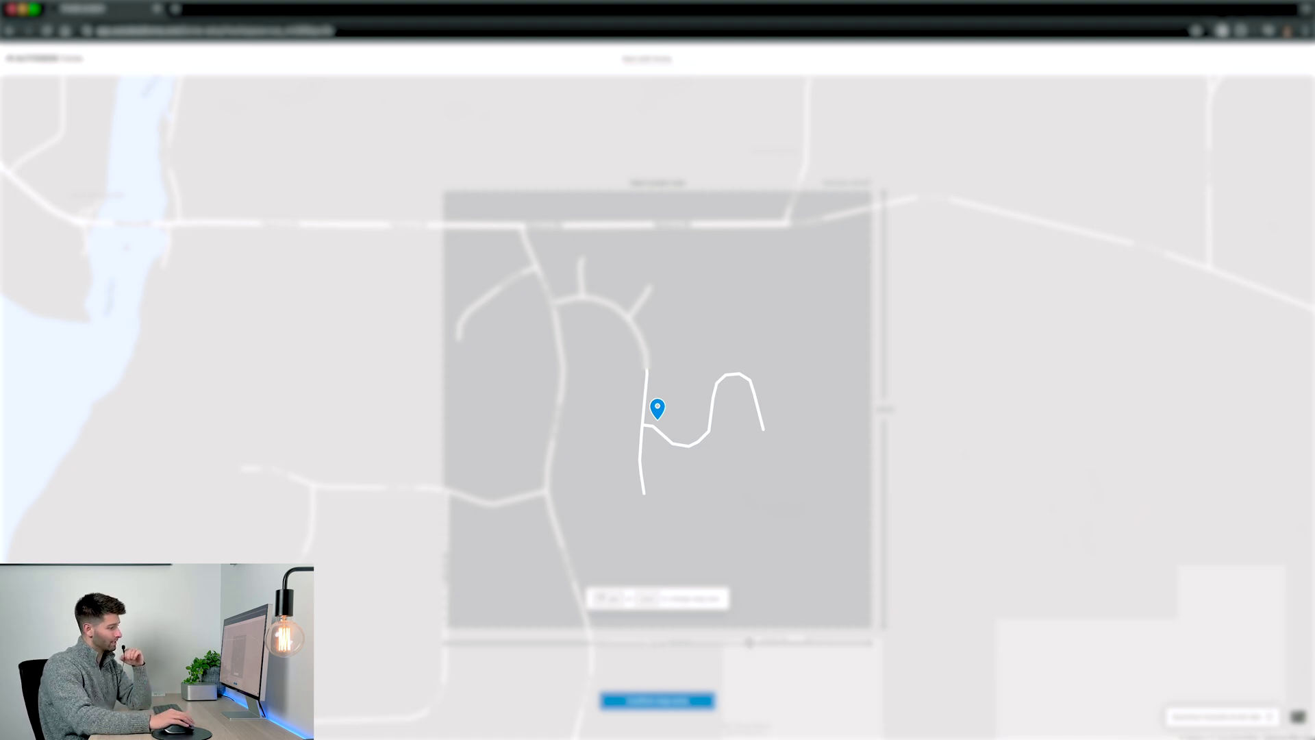
Step: Confirm the square site area around the pinned location to create the new project
{"action": "left_click", "coordinate": [692, 705]}
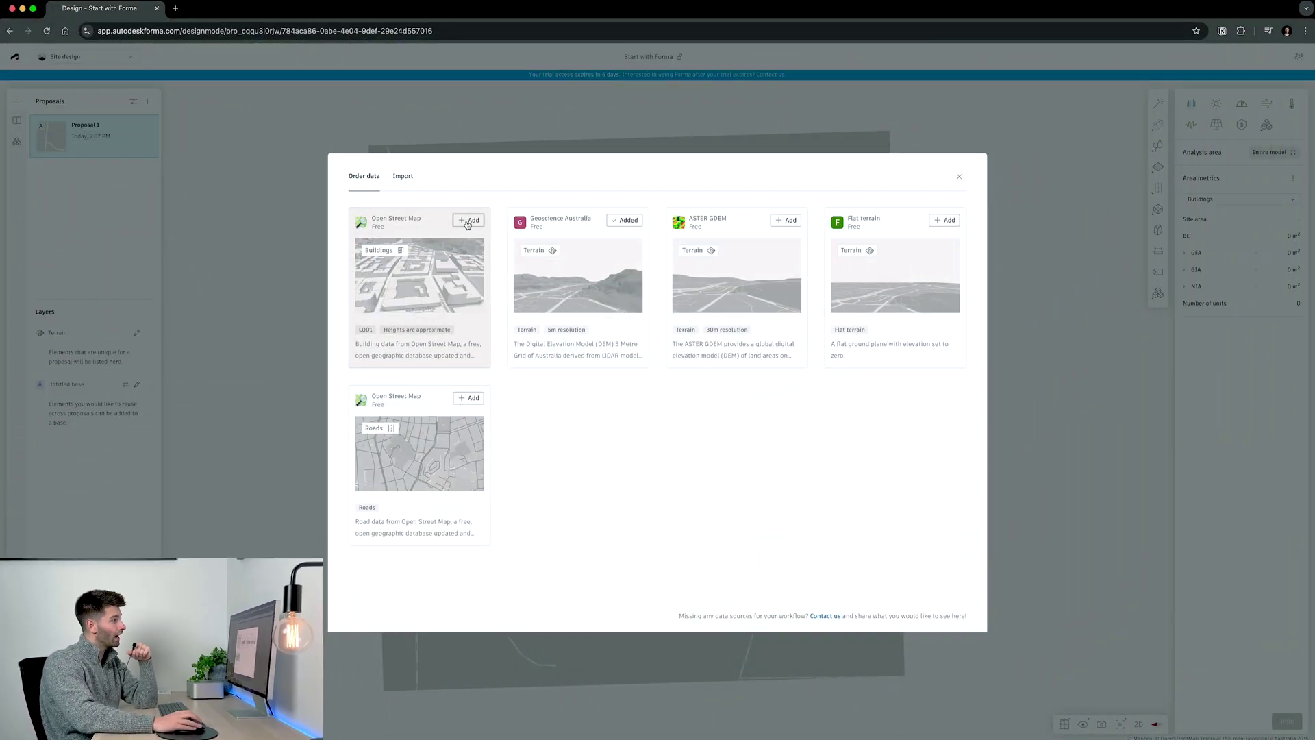
Step: Order the Geoscience Australia terrain data and close the Order data dialog
{"action": "left_click", "coordinate": [616, 219]}
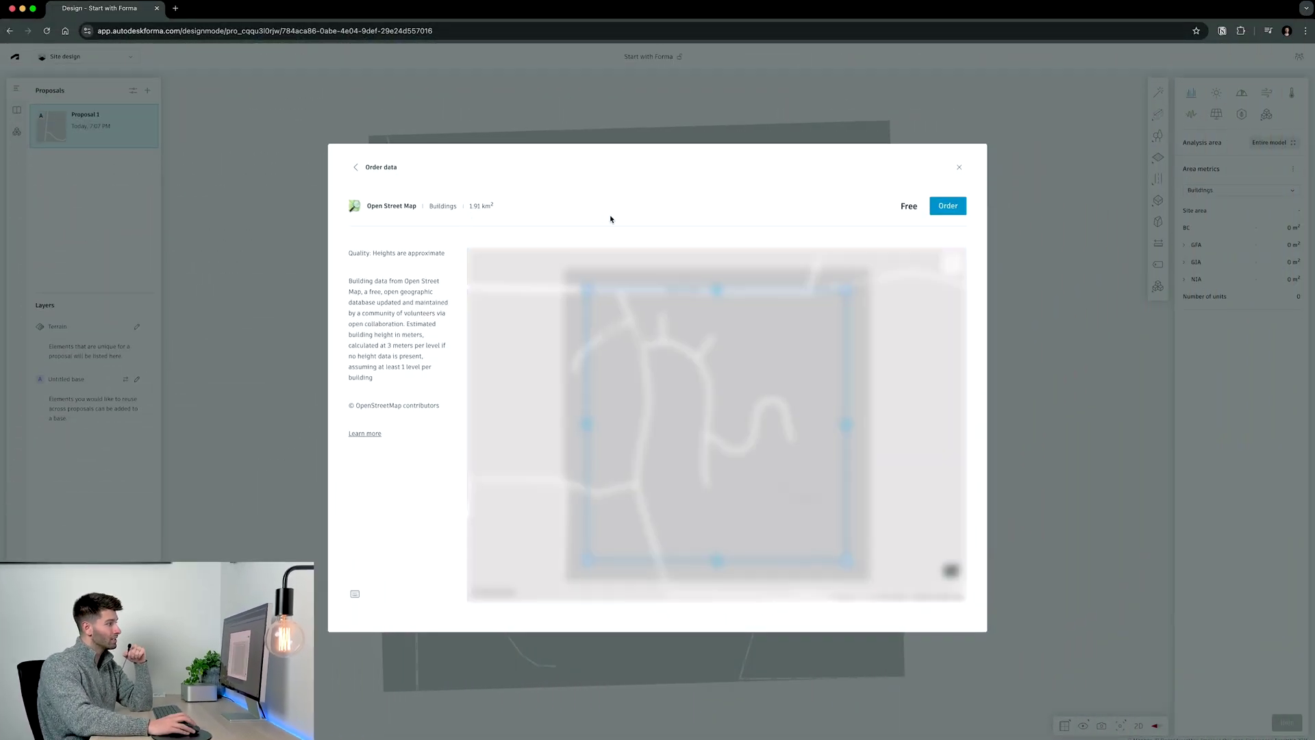
{"action": "left_click", "coordinate": [950, 208]}
{"action": "left_click", "coordinate": [1087, 172]}
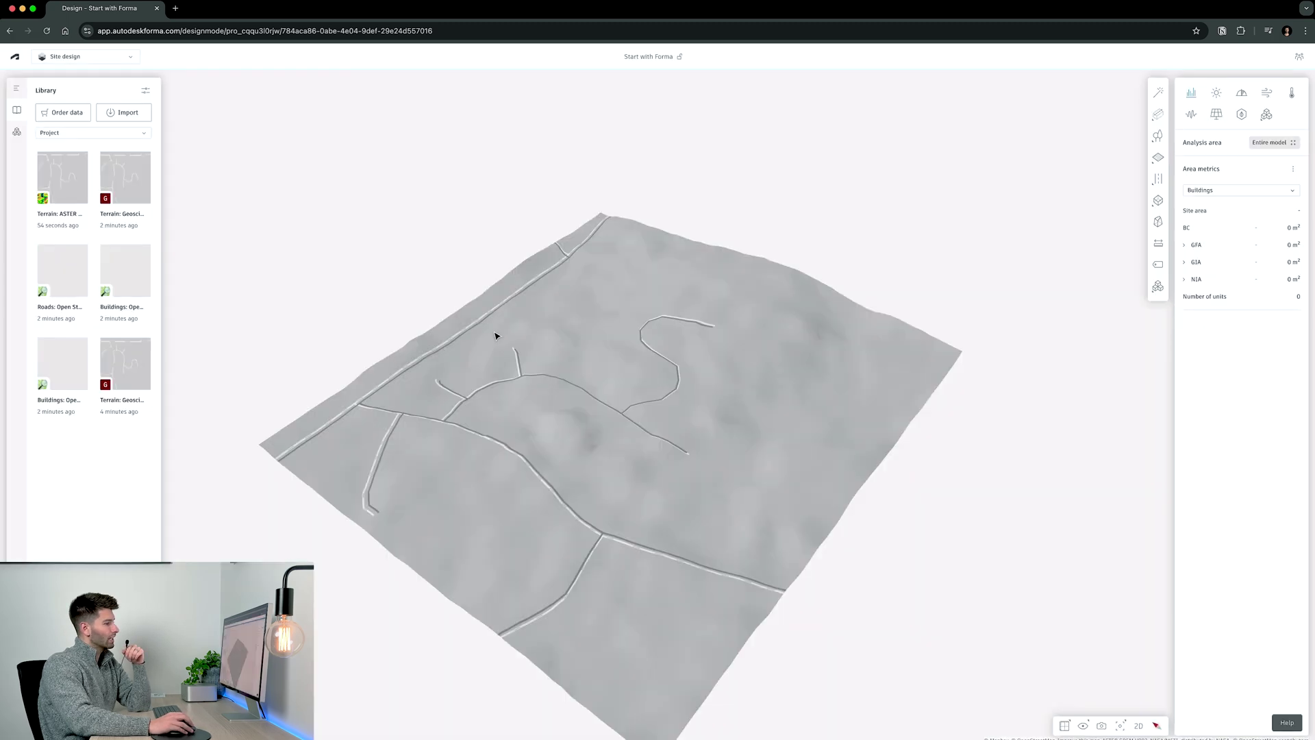
Step: Orbit to a low view across the rolling terrain and winding roads
{"action": "left_click", "coordinate": [572, 372]}
{"action": "left_click_drag", "start_coordinate": [572, 372], "coordinate": [721, 360]}
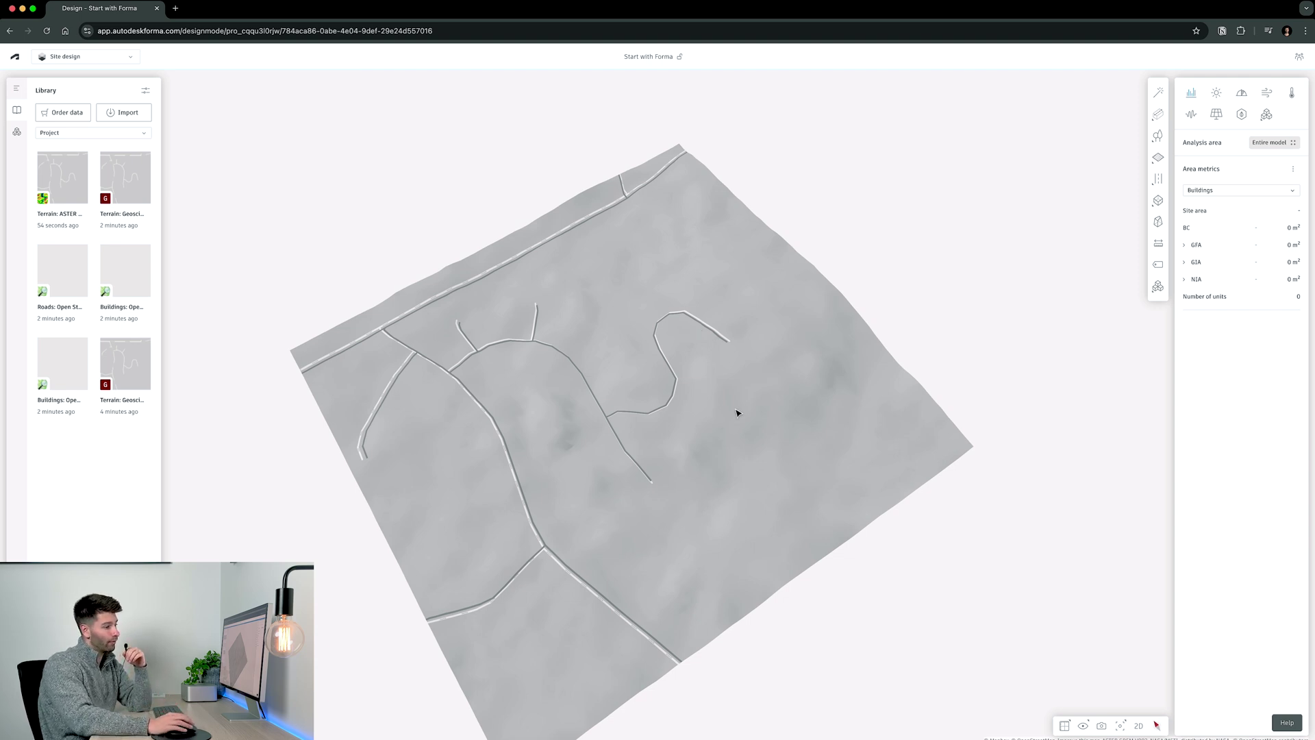
Step: Show Satellite imagery on the terrain and switch to a top-down 2D view
{"action": "left_click", "coordinate": [1083, 724]}
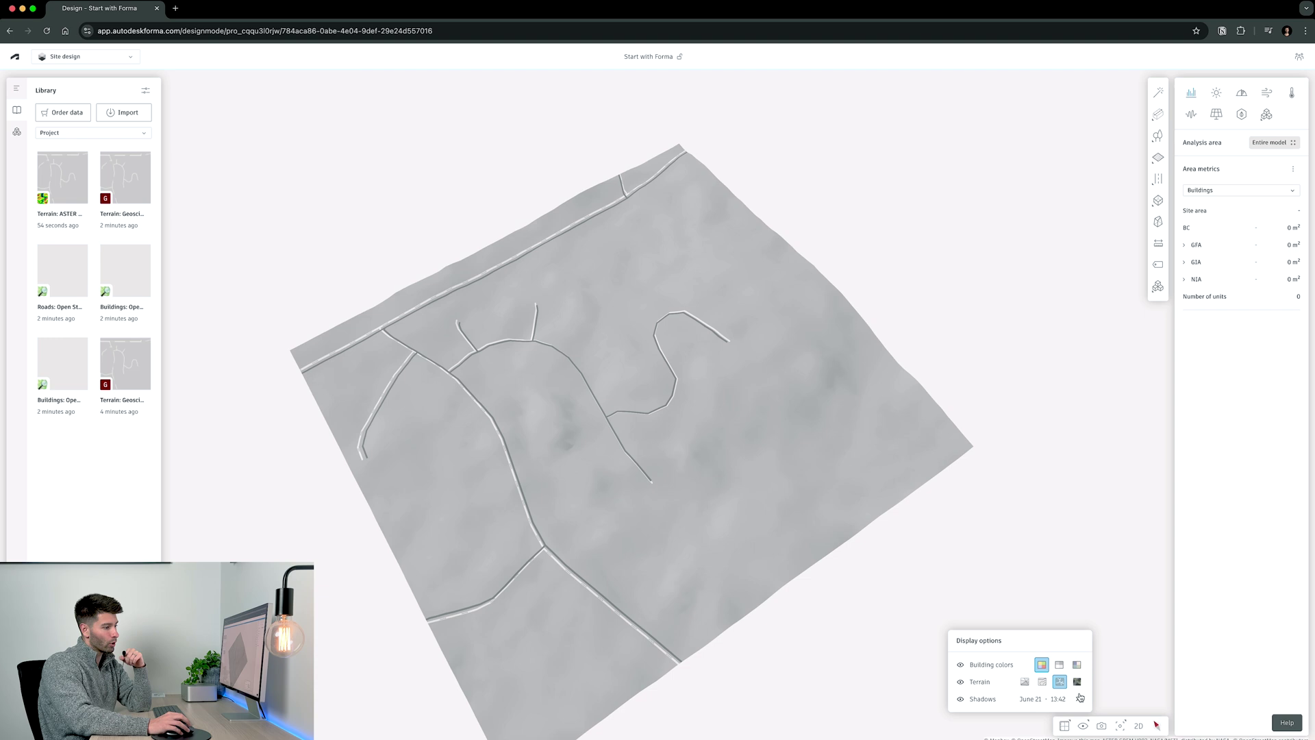
{"action": "left_click", "coordinate": [1077, 682]}
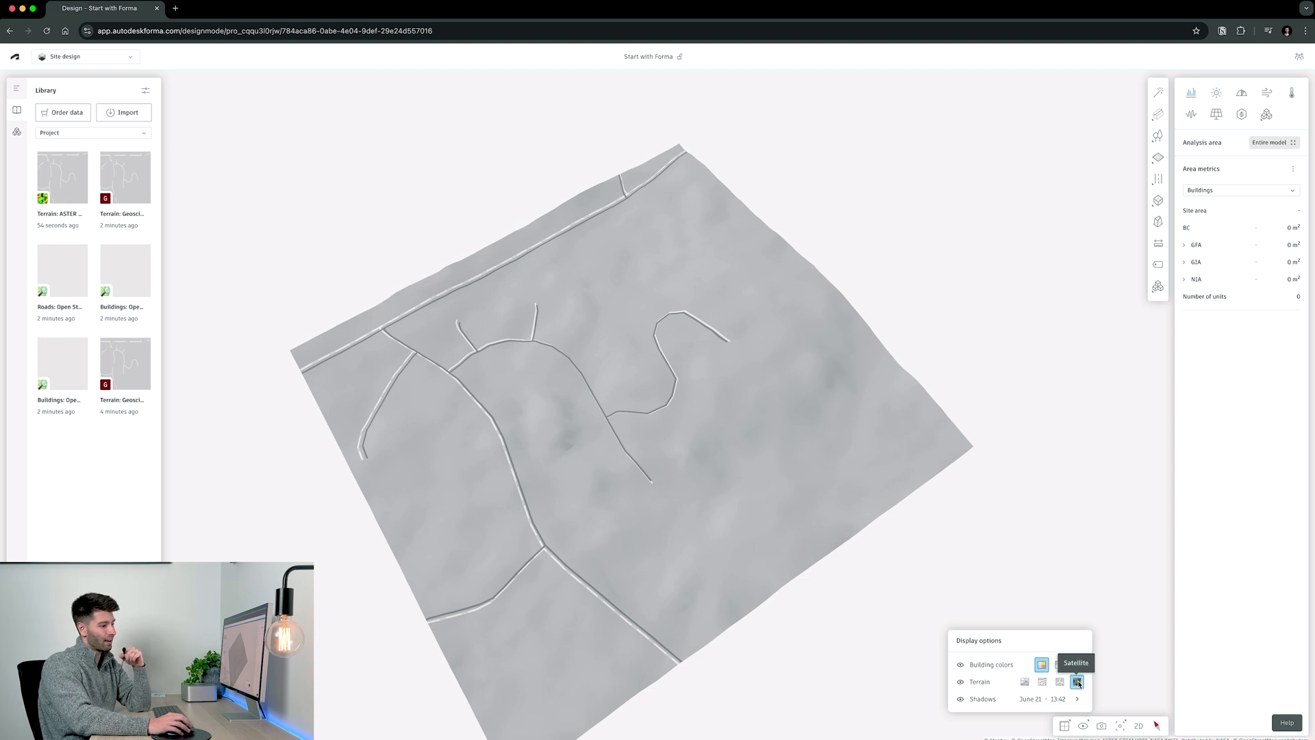
{"action": "key", "text": "2"}
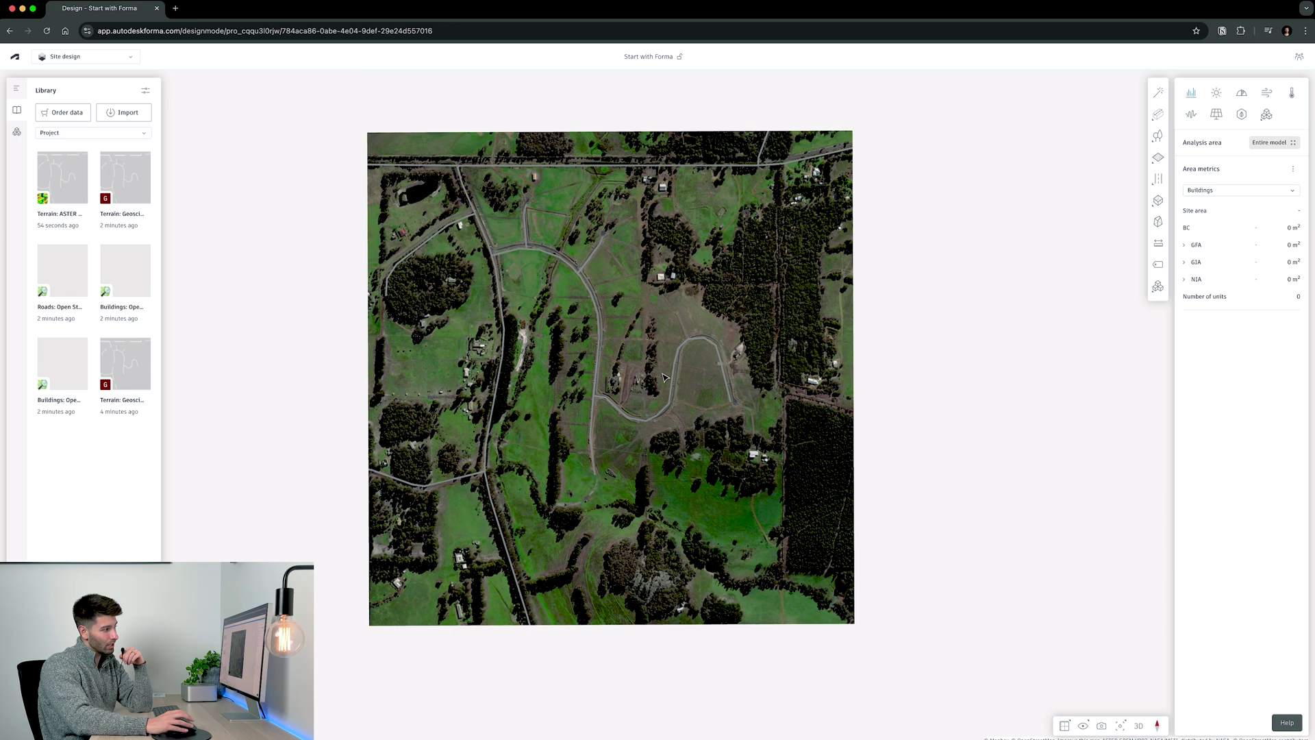
Step: Draw a four-sided site limits polygon inside the road loop, giving 5,568 m²
{"action": "scroll", "coordinate": [712, 384], "scroll_direction": "up", "scroll_amount": 10}
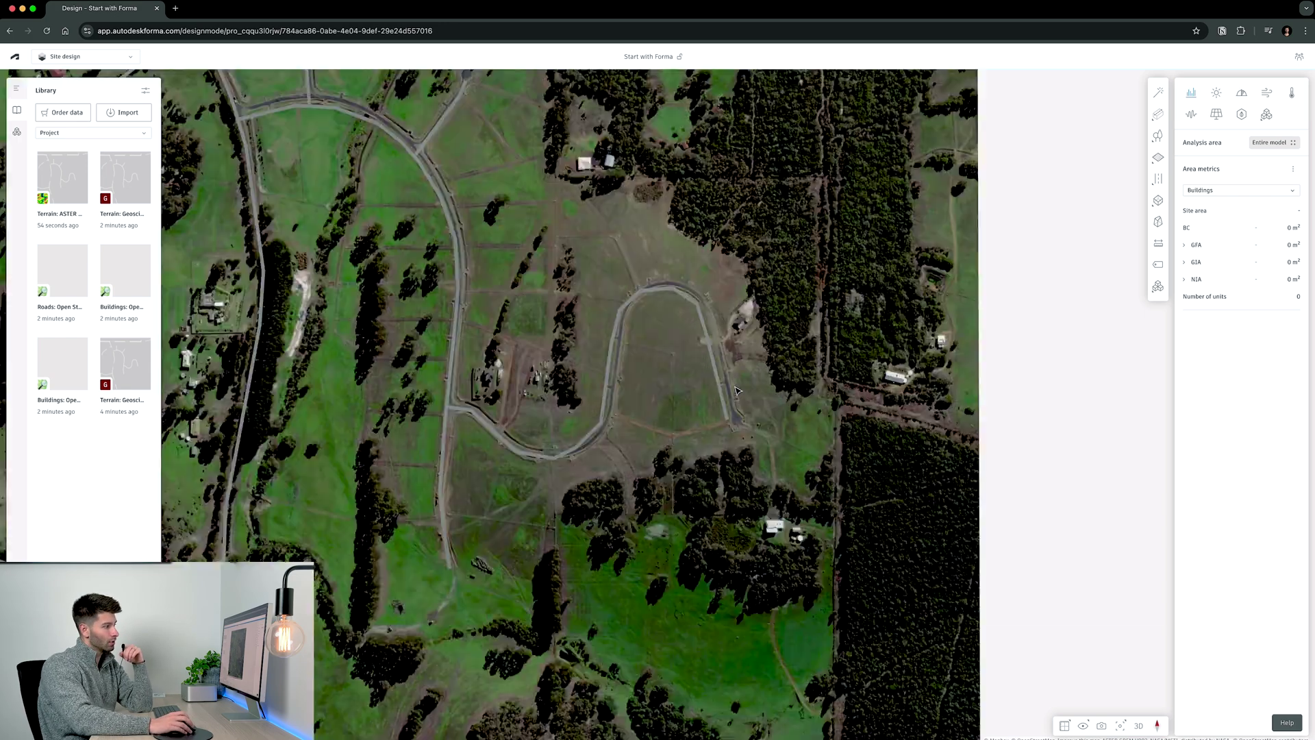
{"action": "scroll", "coordinate": [812, 253], "scroll_direction": "down", "scroll_amount": 5}
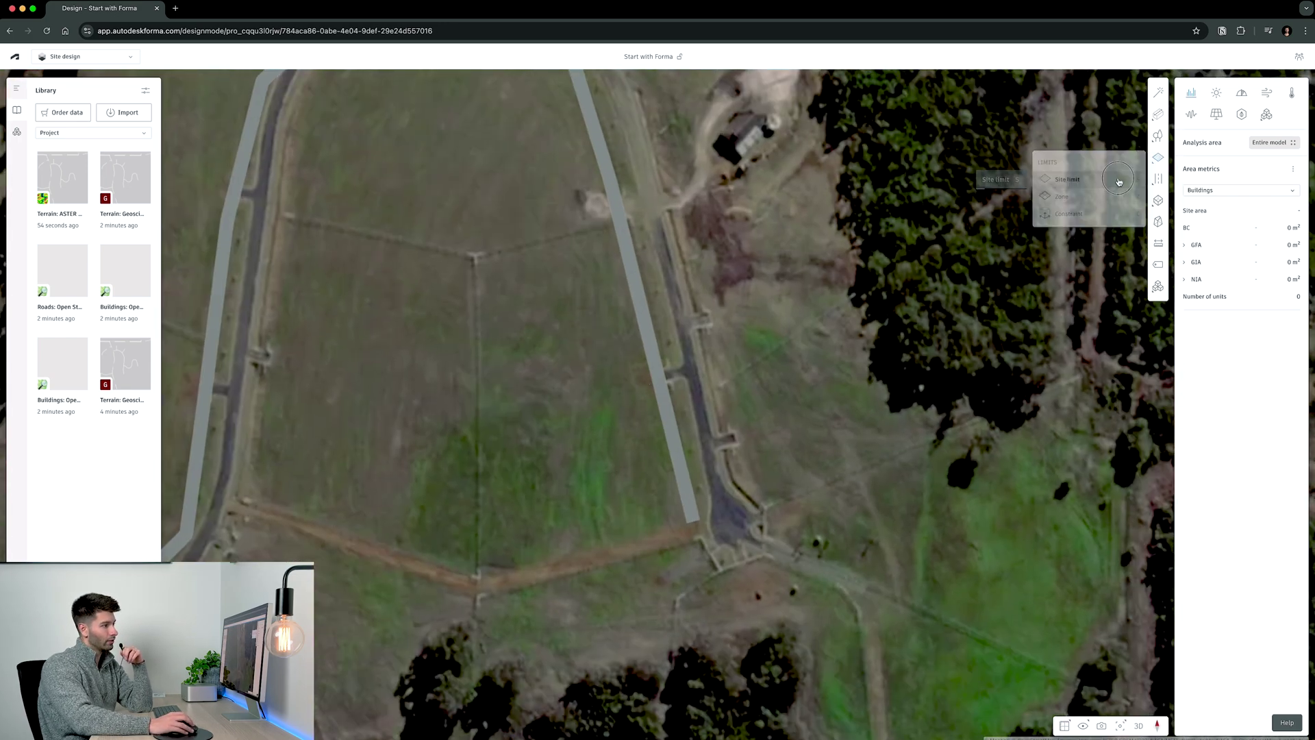
{"action": "left_click", "coordinate": [1157, 201]}
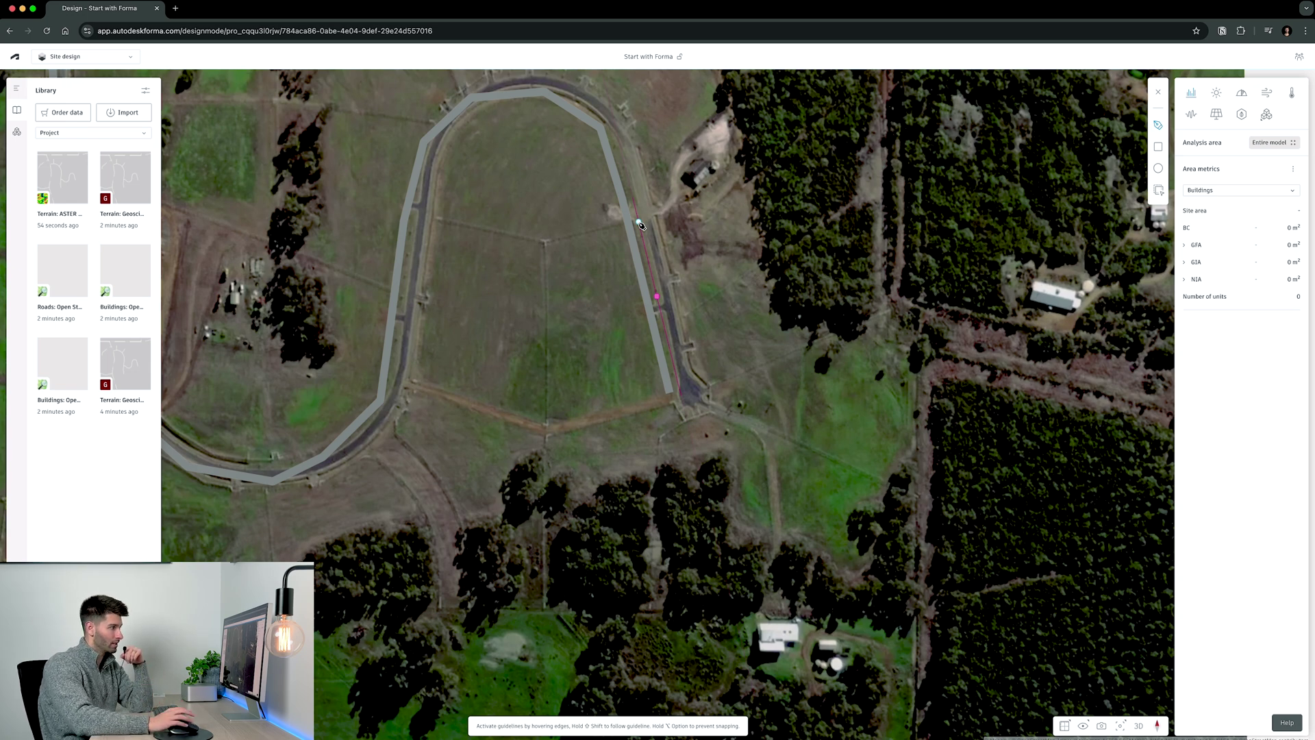
{"action": "left_click", "coordinate": [620, 225]}
{"action": "left_click", "coordinate": [536, 246]}
{"action": "left_click", "coordinate": [538, 441]}
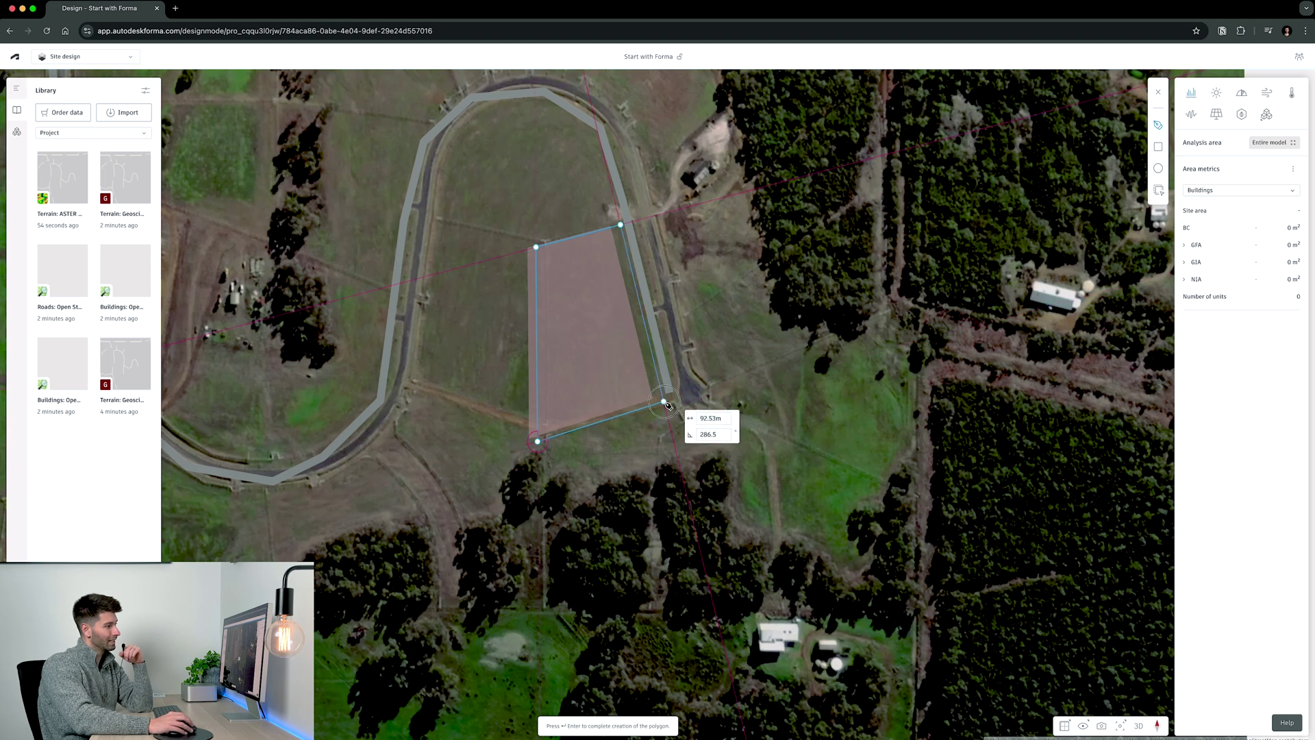
{"action": "left_click", "coordinate": [620, 226]}
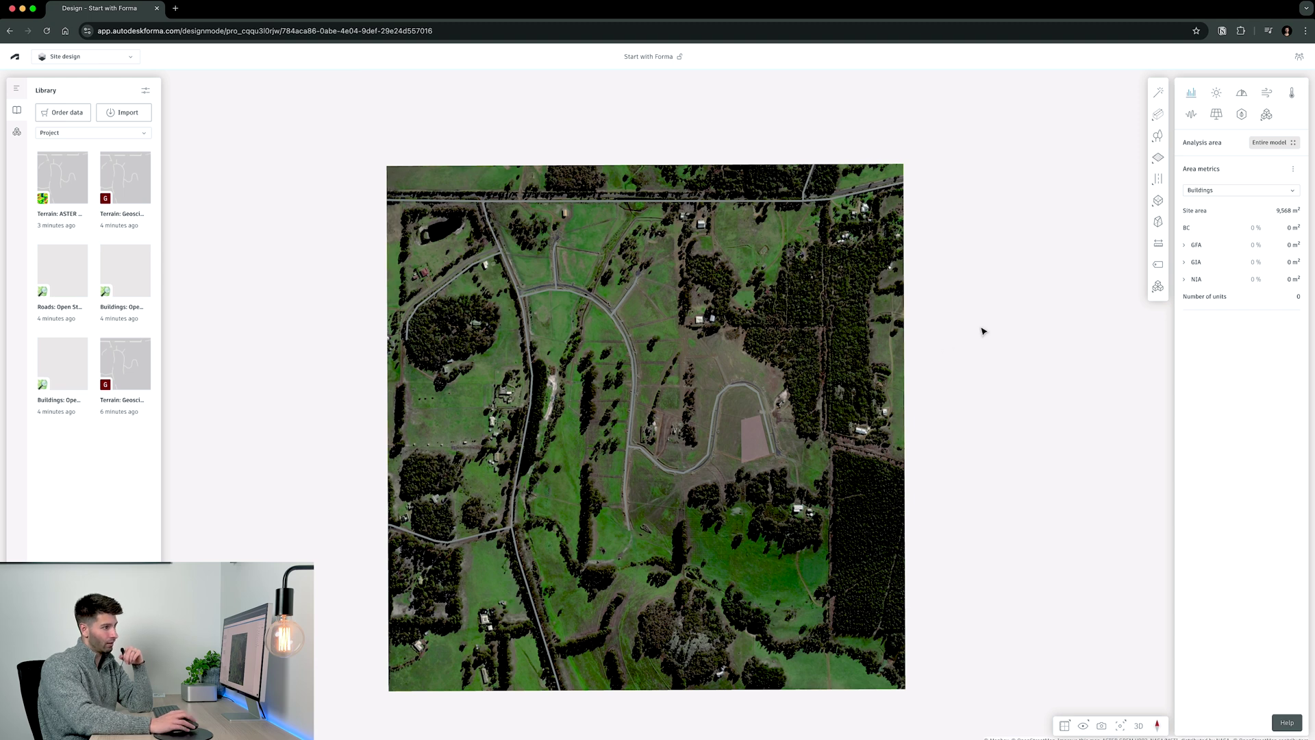
Step: Add tree areas over the wooded patches, set terrain to Map style and tilt into 3D
{"action": "mouse_move", "coordinate": [1158, 137]}
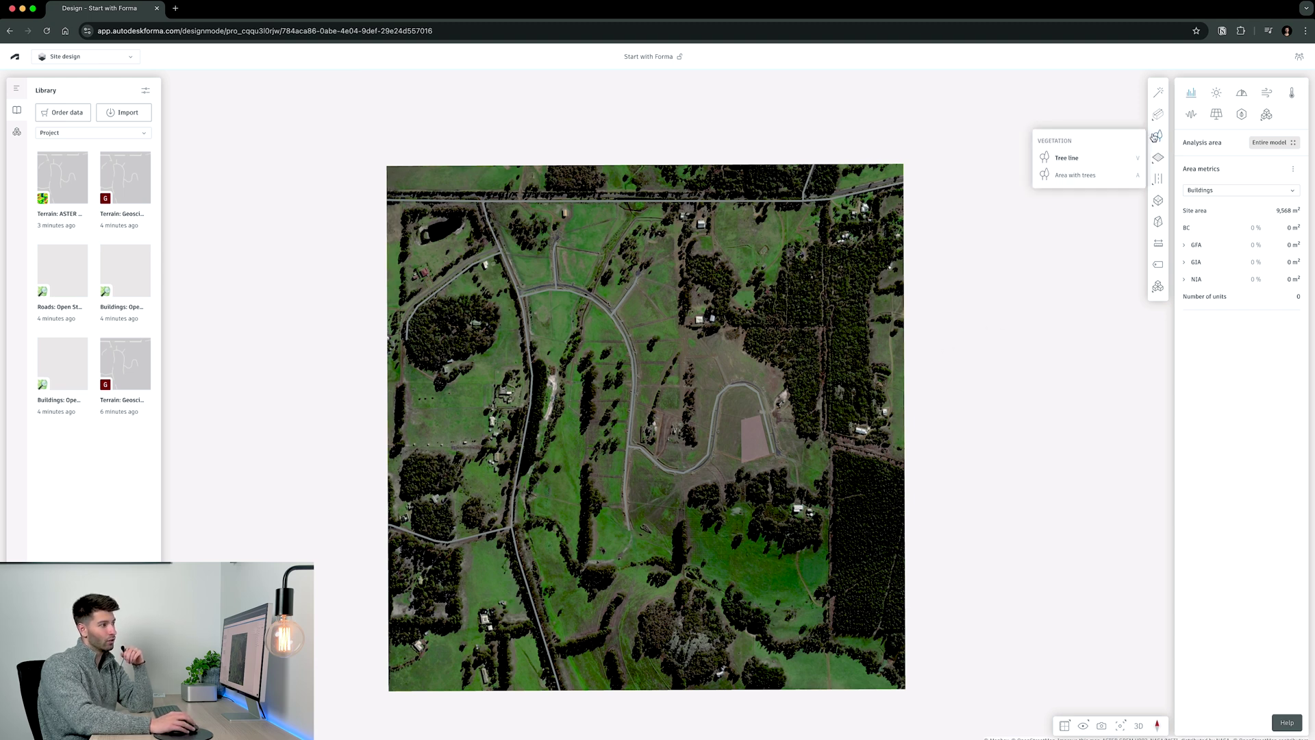
{"action": "left_click", "coordinate": [1095, 177]}
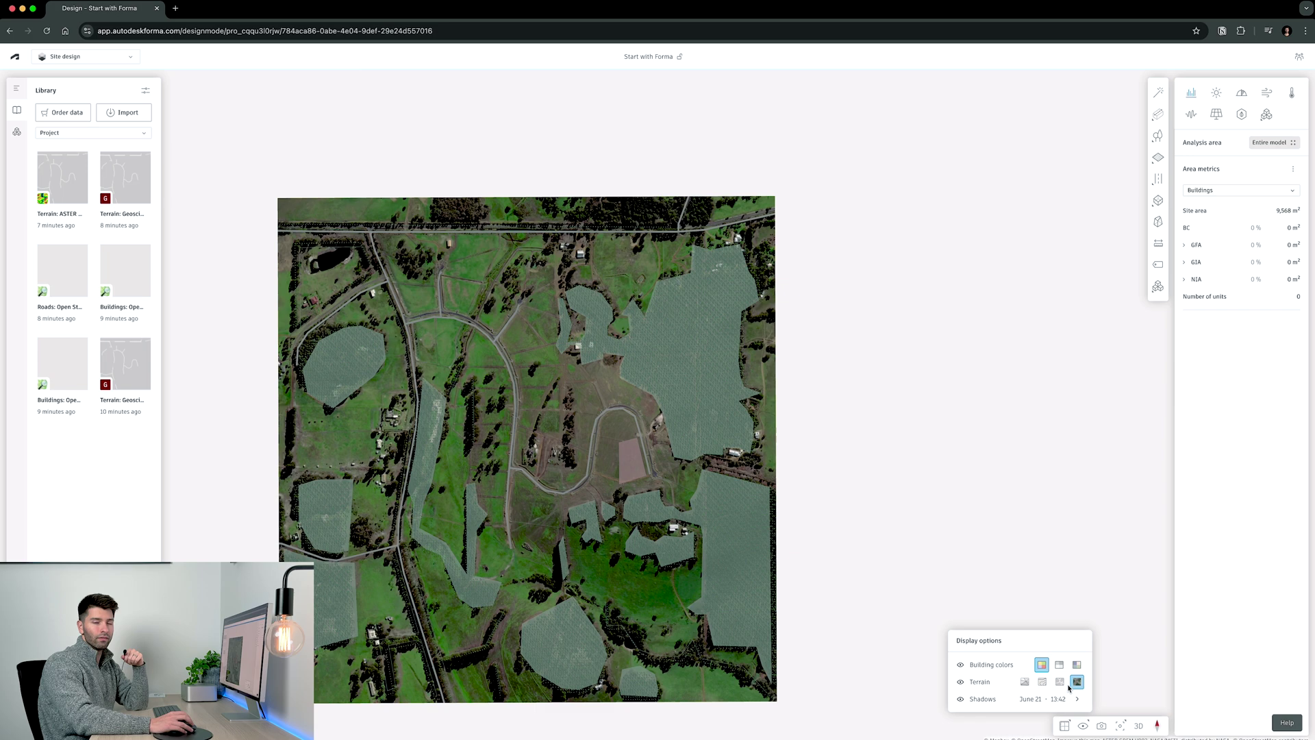
{"action": "left_click", "coordinate": [1062, 685]}
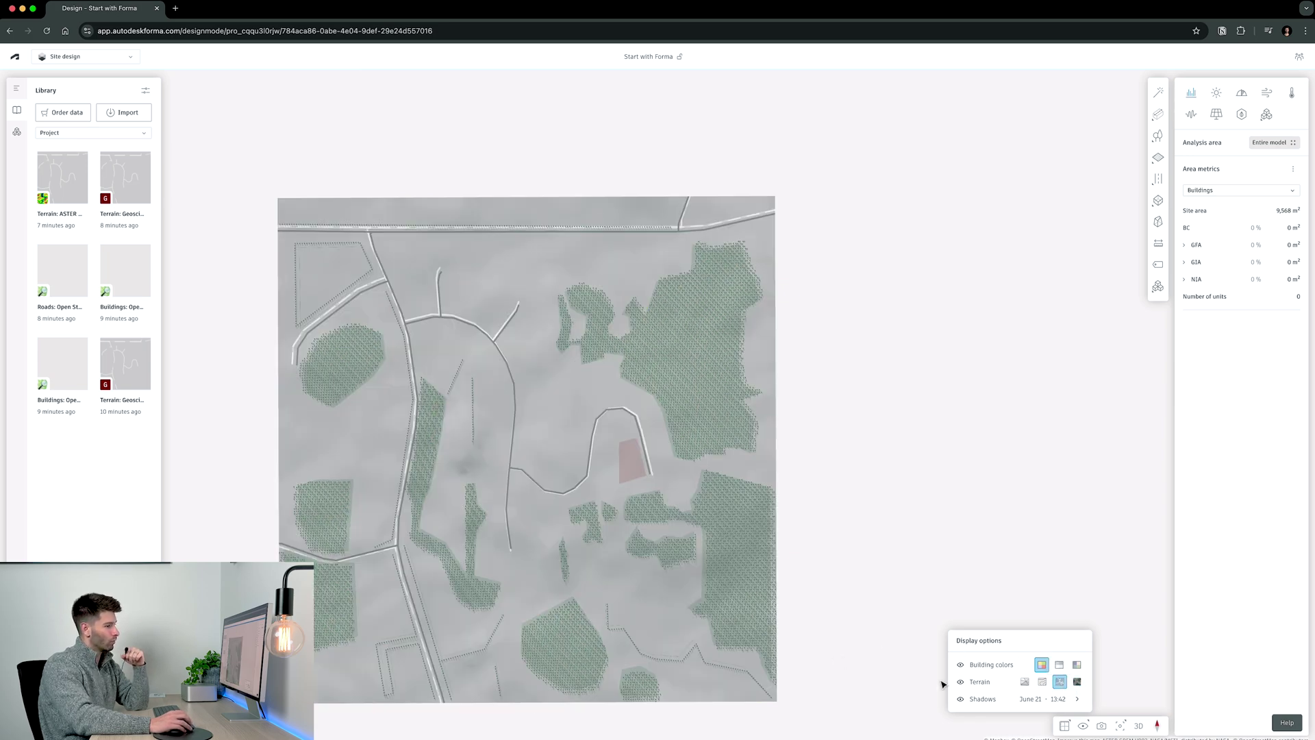
{"action": "left_click_drag", "start_coordinate": [931, 658], "coordinate": [769, 596]}
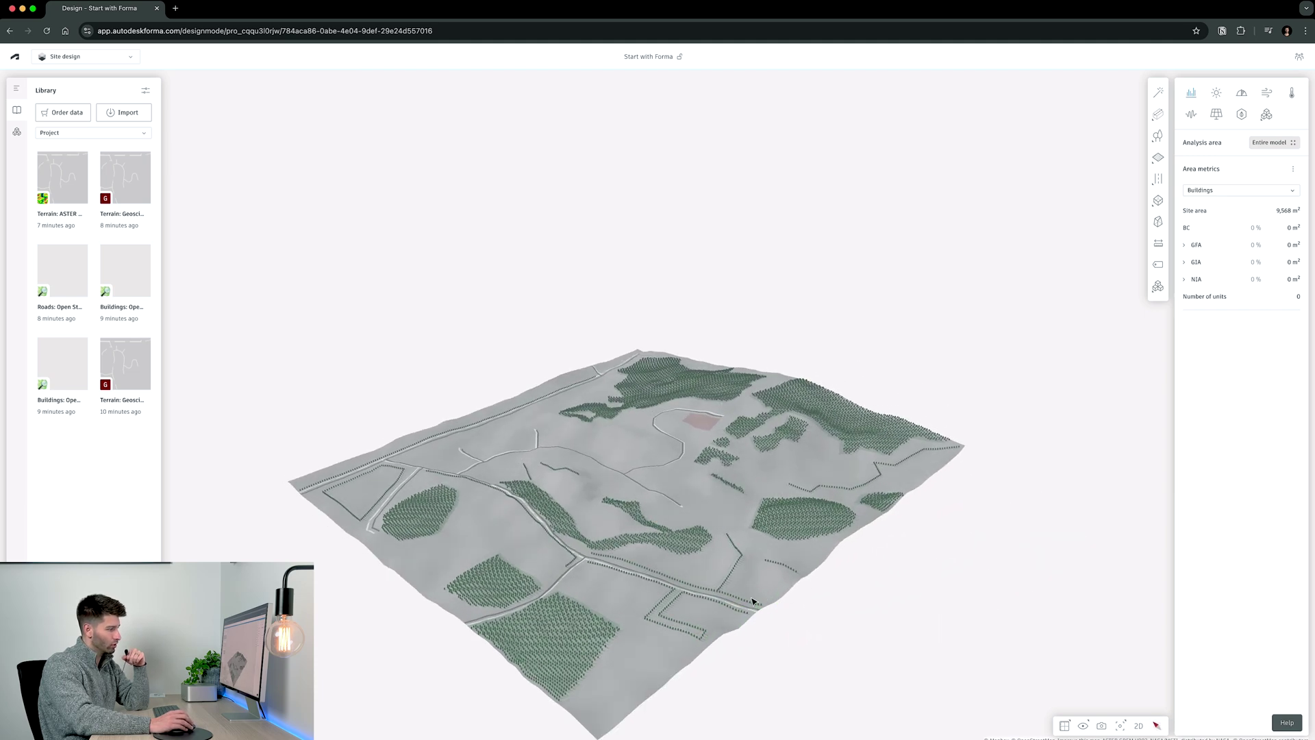
Step: Select the forest patch north of the site and edit its tree height and spacing fields
{"action": "scroll", "coordinate": [710, 395], "scroll_direction": "up", "scroll_amount": 5}
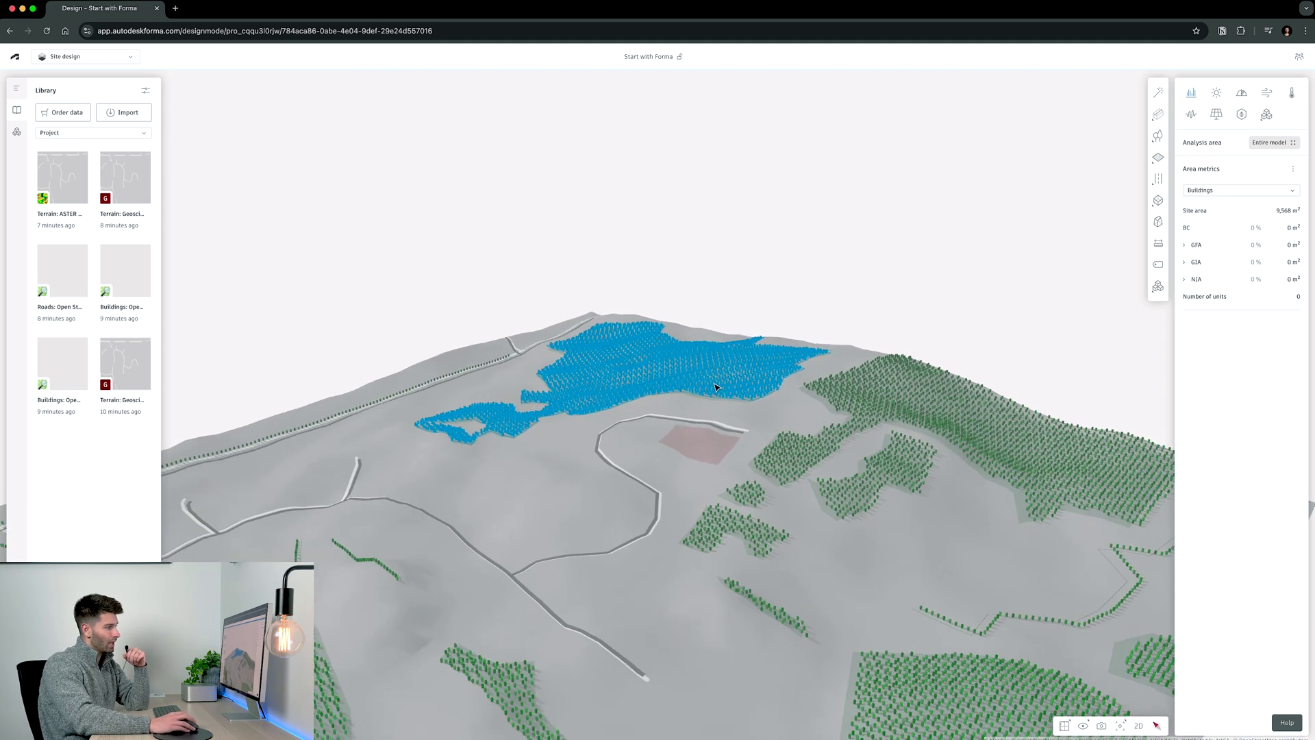
{"action": "left_click", "coordinate": [714, 387]}
{"action": "left_click", "coordinate": [1209, 349]}
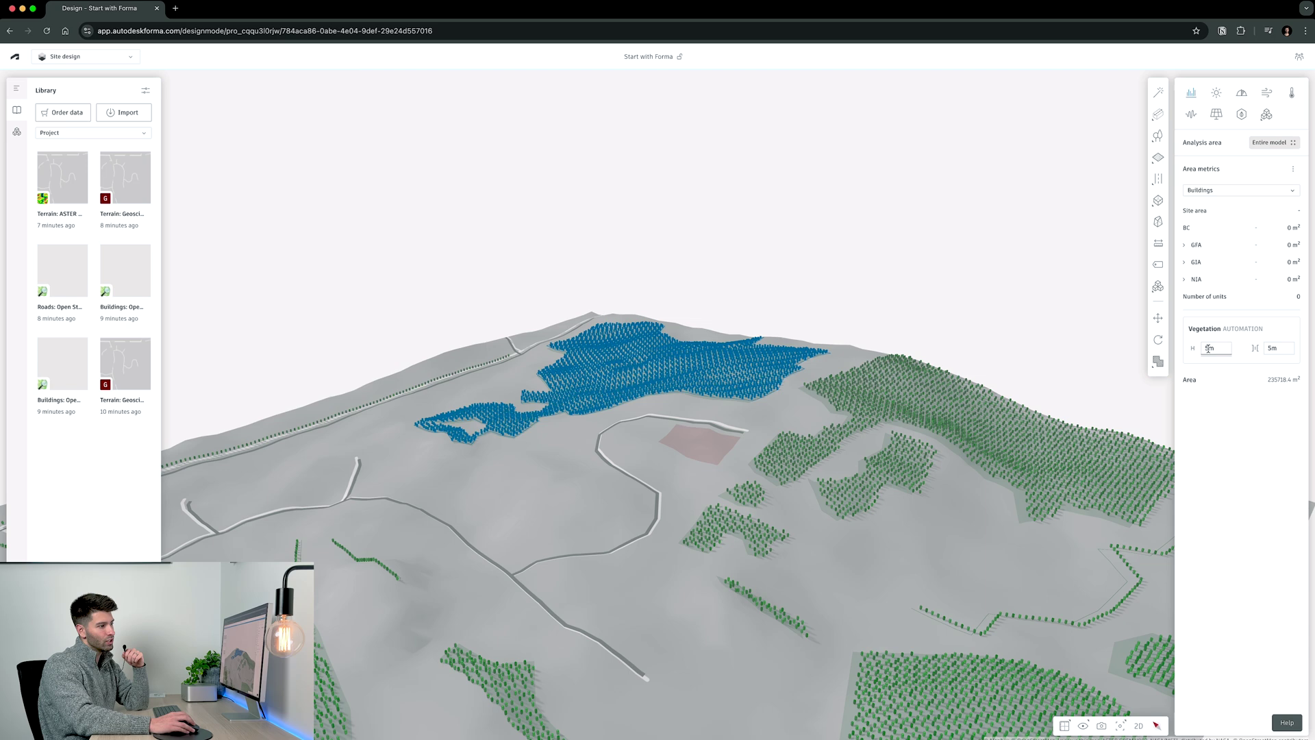
{"action": "left_click", "coordinate": [1272, 349]}
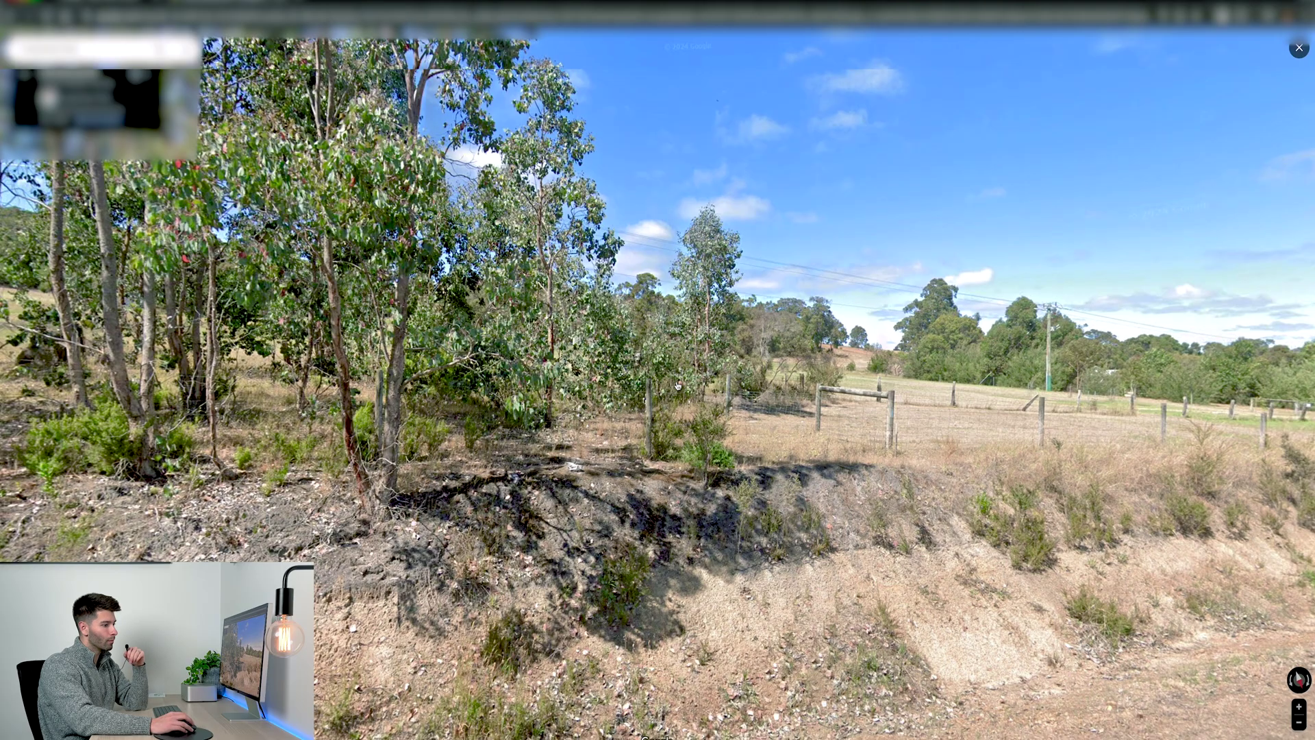
Step: Move along the road in Street View, looking around at the eucalyptus trees and fenced paddock
{"action": "left_click", "coordinate": [678, 387]}
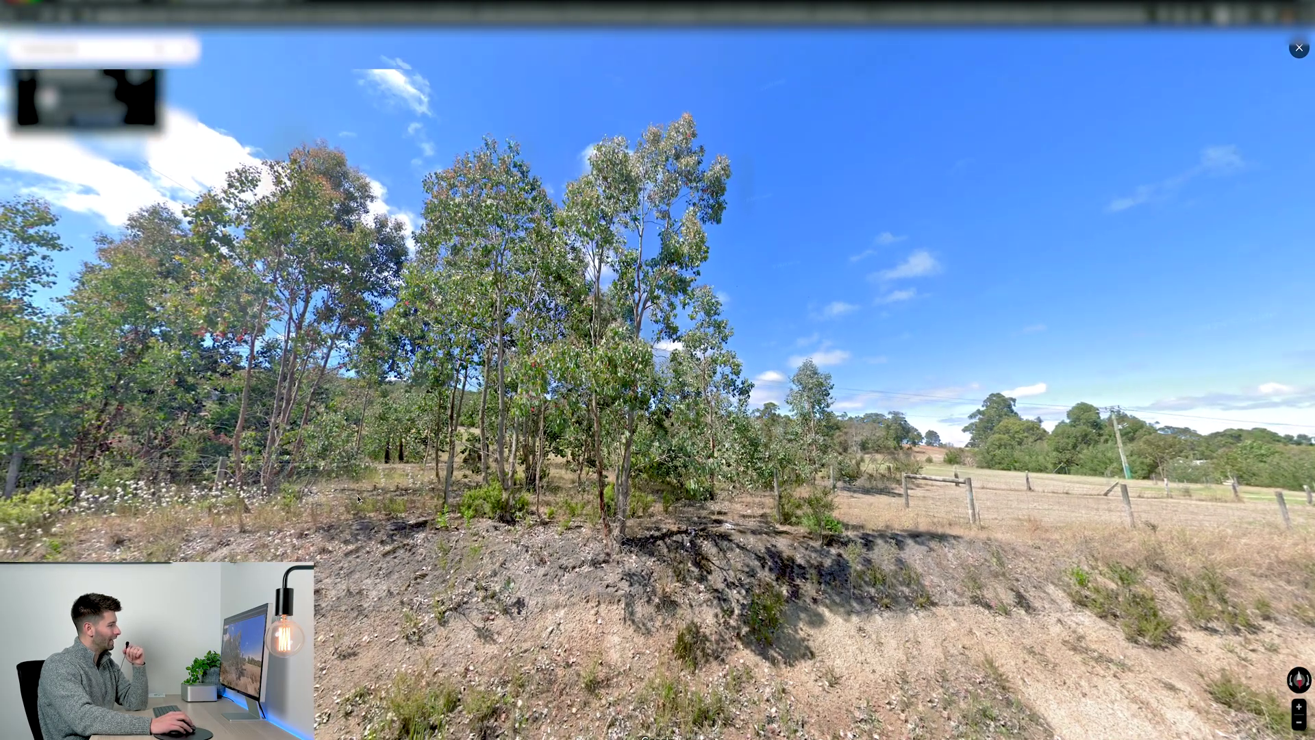
{"action": "left_click", "coordinate": [358, 499]}
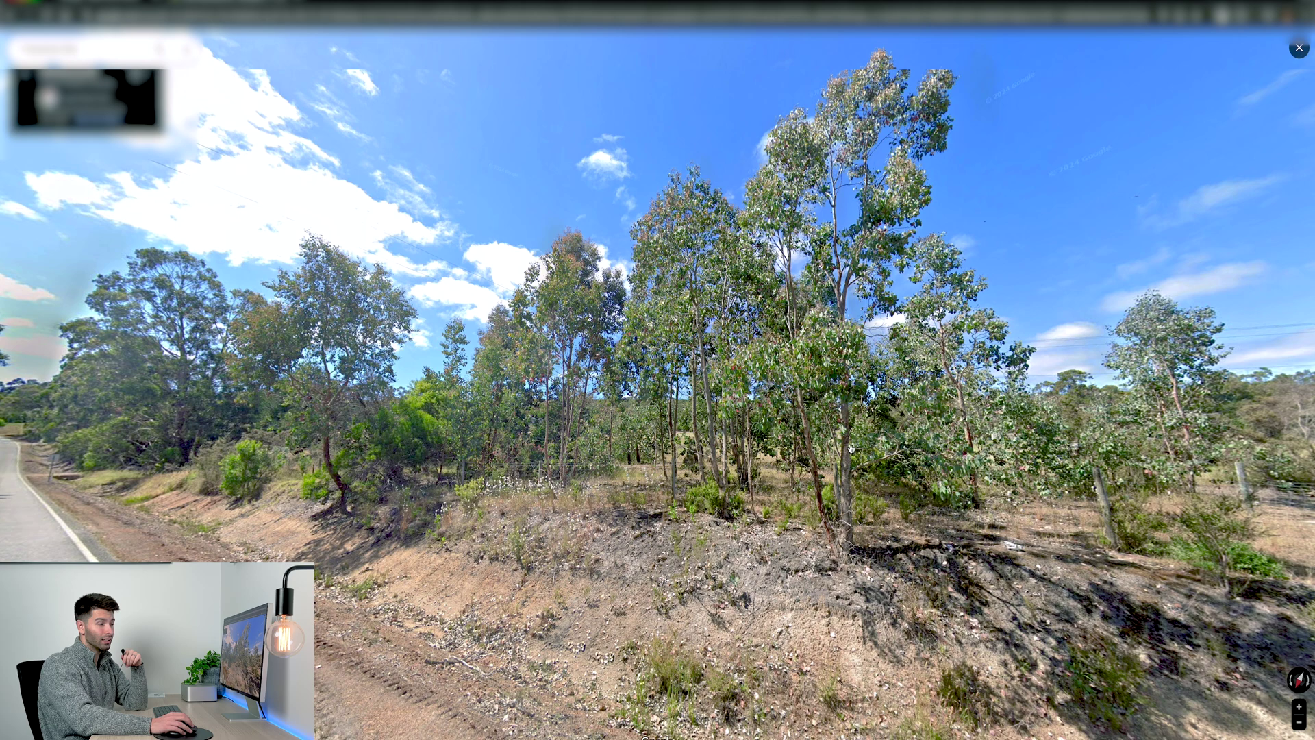
{"action": "left_click", "coordinate": [859, 477]}
{"action": "left_click_drag", "start_coordinate": [652, 481], "coordinate": [490, 458]}
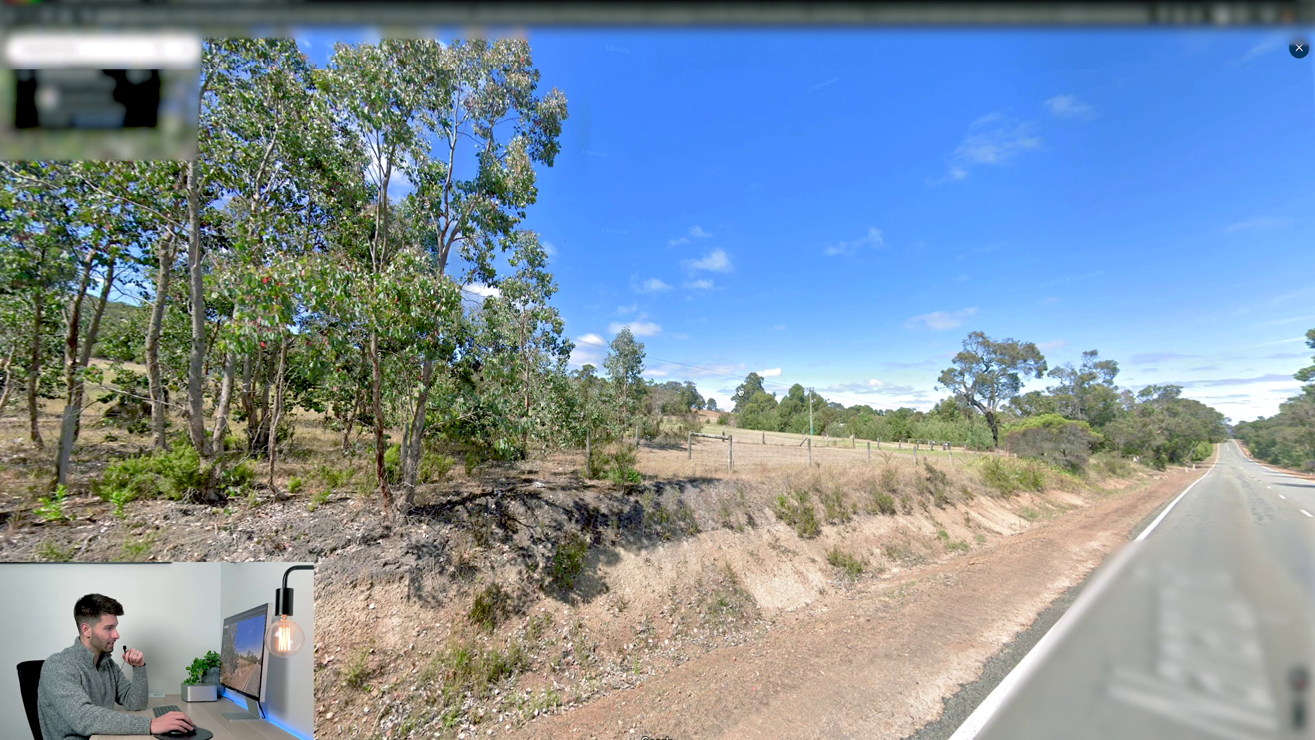
{"action": "left_click", "coordinate": [606, 435]}
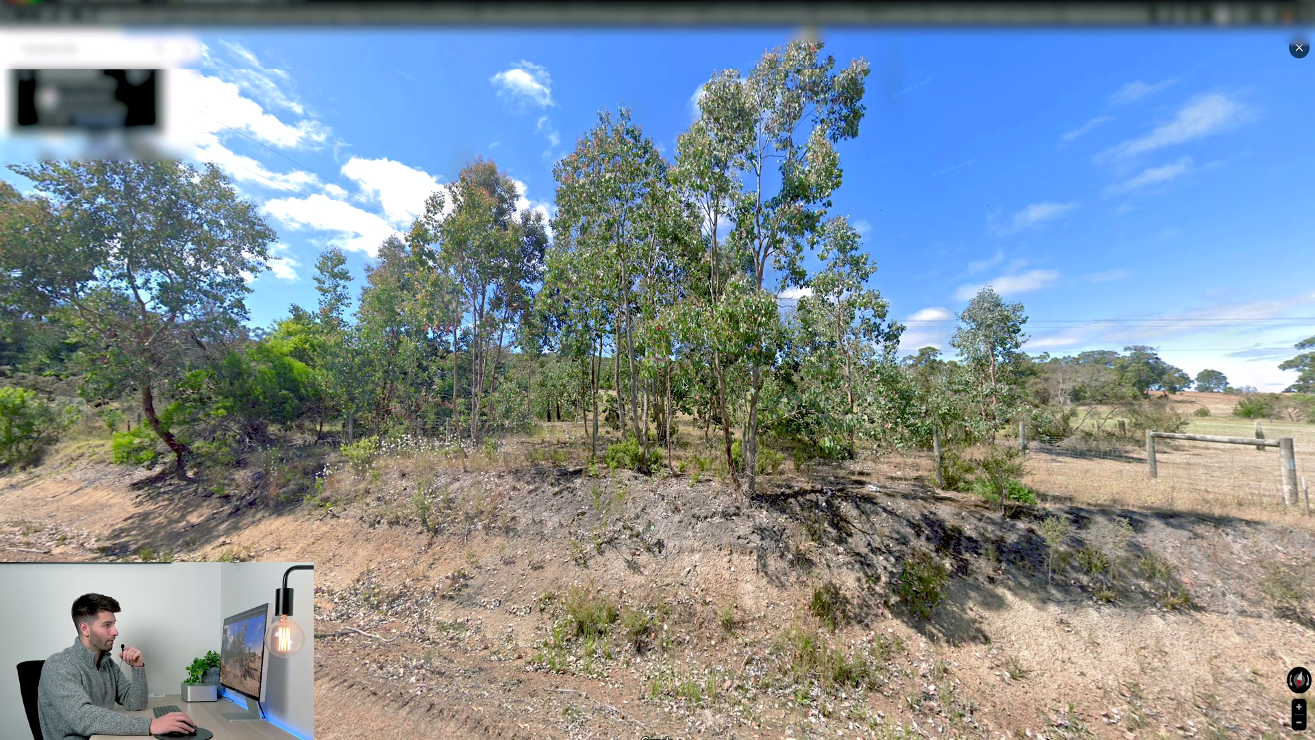
{"action": "left_click_drag", "start_coordinate": [767, 507], "coordinate": [403, 465]}
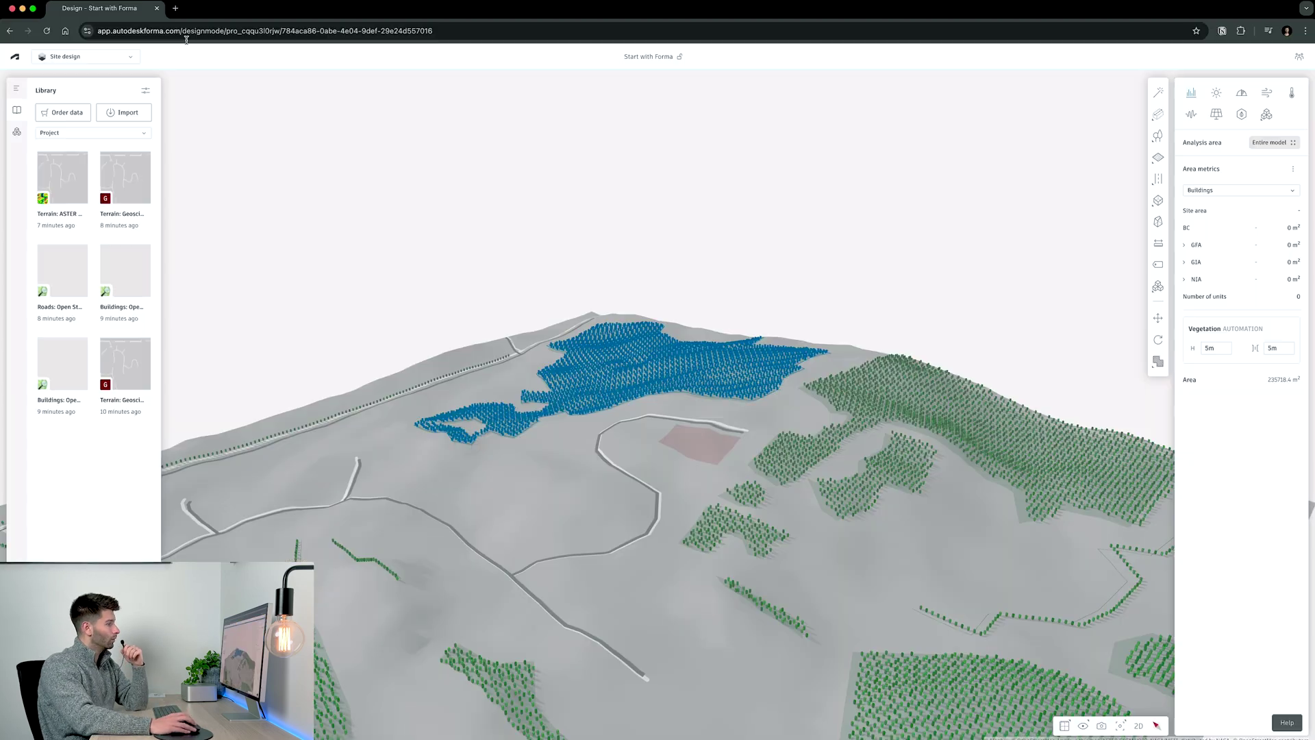
Step: Change the forest's tree height from 5 m to 10 m and orbit to inspect the trees
{"action": "left_click_drag", "start_coordinate": [614, 428], "coordinate": [830, 411]}
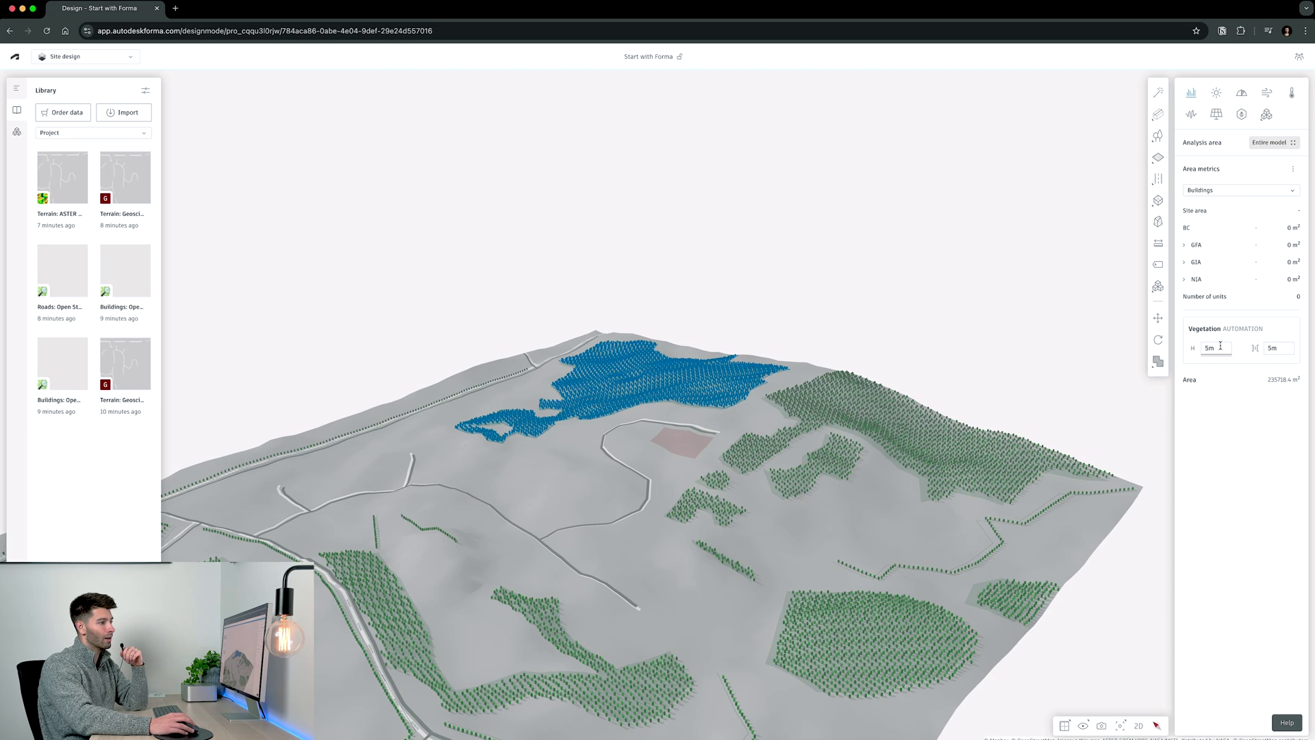
{"action": "left_click_drag", "start_coordinate": [1219, 345], "coordinate": [1202, 348]}
{"action": "type", "text": "10"}
{"action": "left_click", "coordinate": [626, 463]}
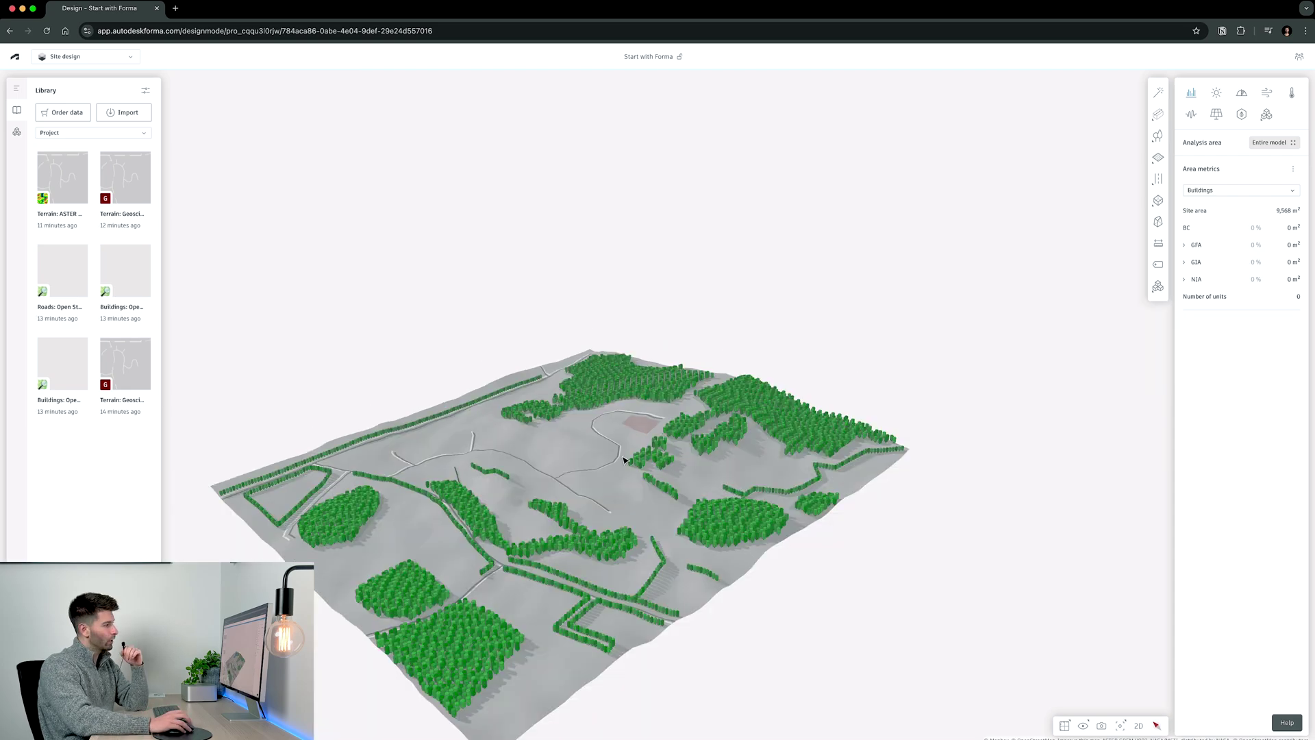
{"action": "scroll", "coordinate": [623, 459], "scroll_direction": "up", "scroll_amount": 3}
{"action": "right_click_drag", "start_coordinate": [561, 461], "coordinate": [522, 437]}
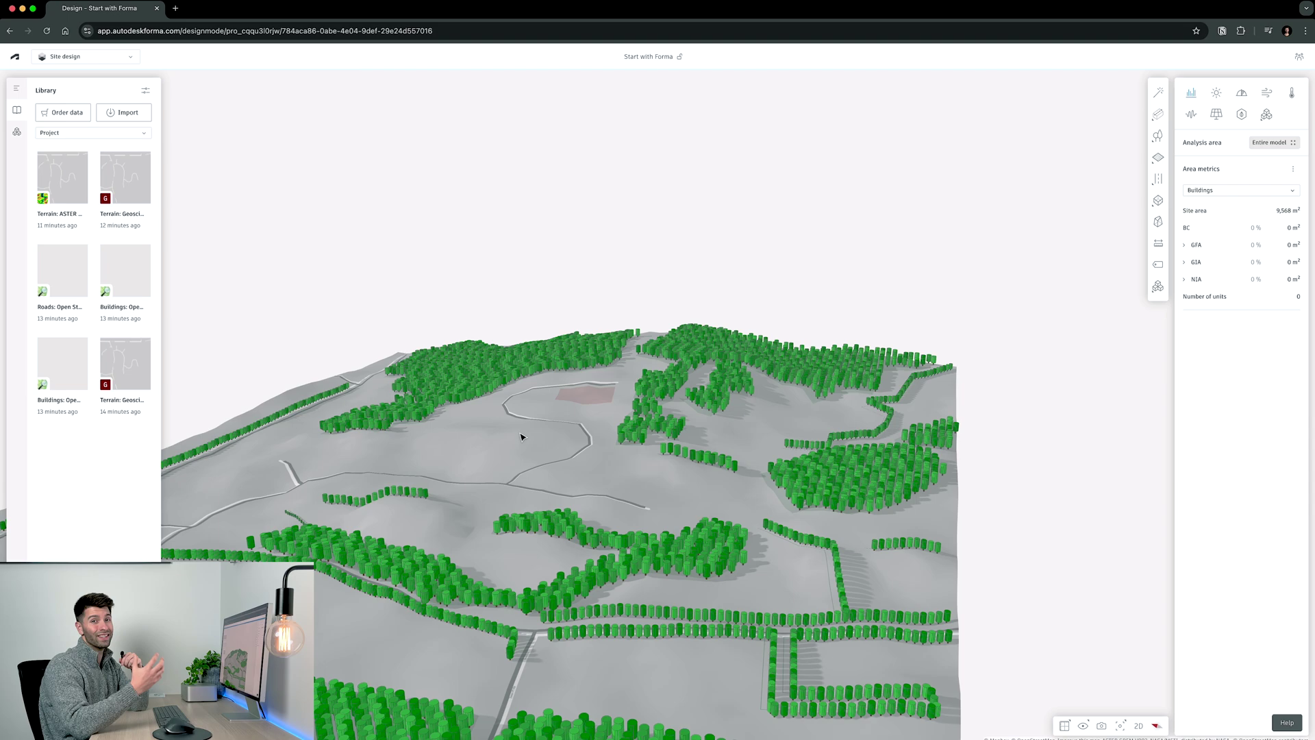
Step: Orbit, tilt, pan and zoom the 3D view in close on the pink hillside site plot
{"action": "scroll", "coordinate": [610, 490], "scroll_direction": "up", "scroll_amount": 5}
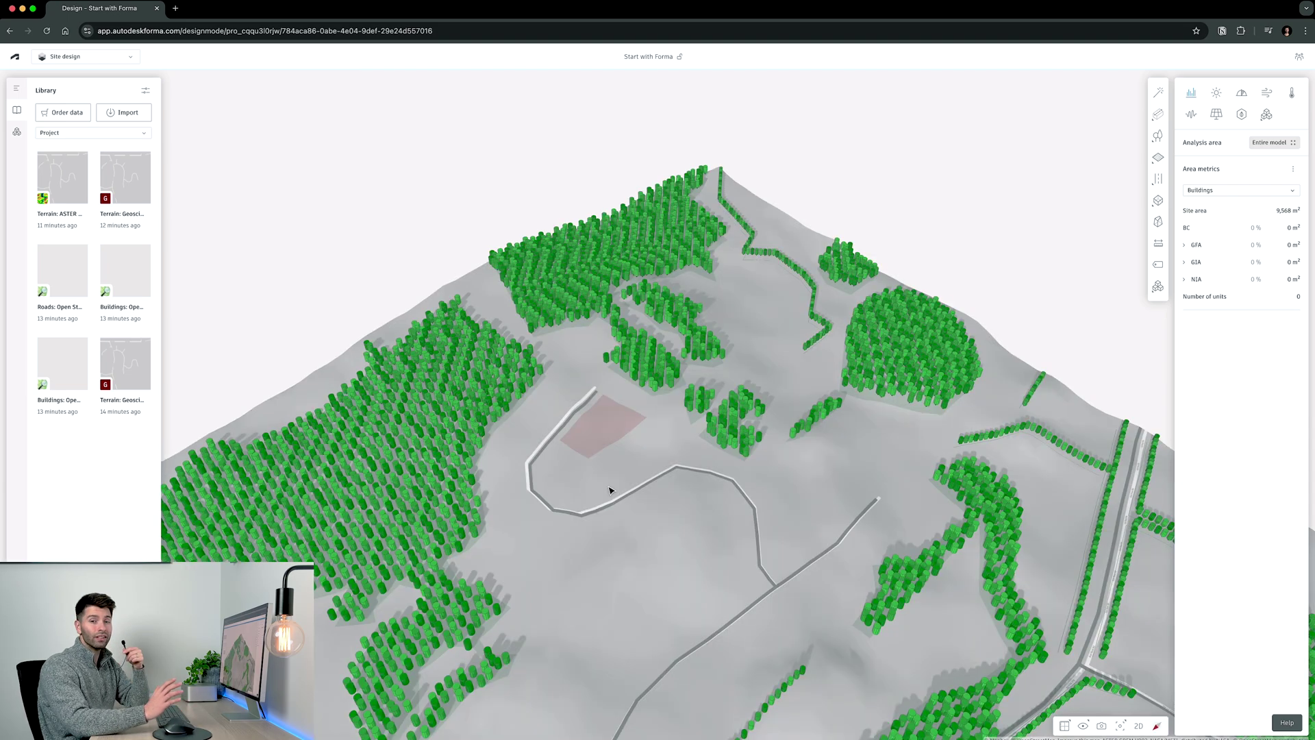
{"action": "left_click_drag", "start_coordinate": [584, 507], "coordinate": [754, 466]}
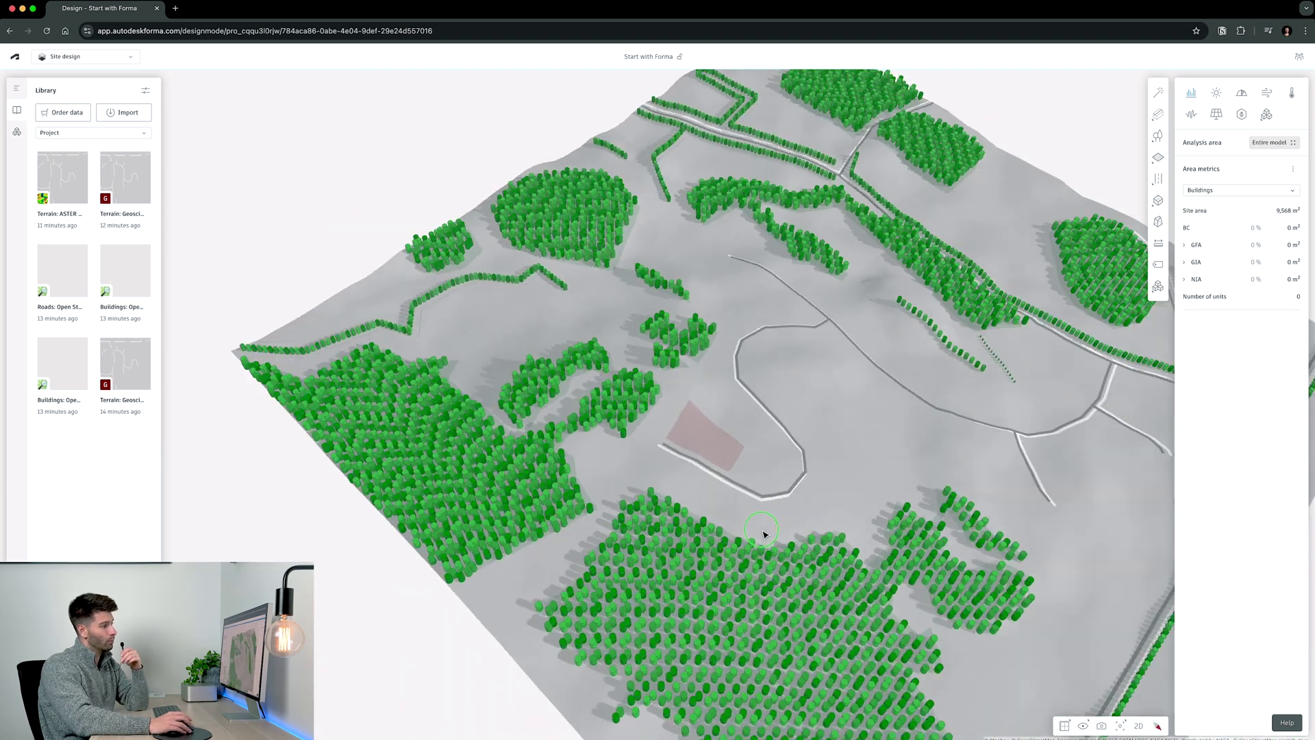
{"action": "scroll", "coordinate": [819, 447], "scroll_direction": "down", "scroll_amount": 5}
{"action": "scroll", "coordinate": [819, 447], "scroll_direction": "up", "scroll_amount": 5}
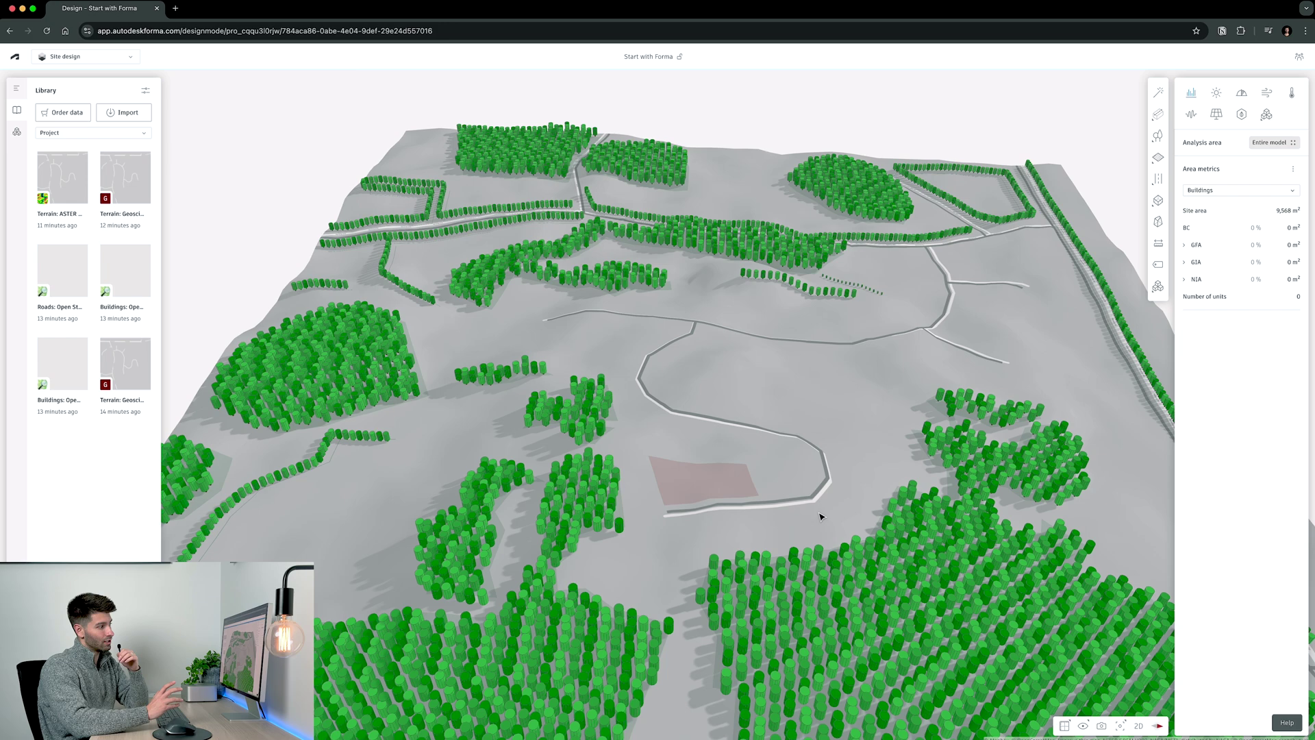
{"action": "left_click_drag", "start_coordinate": [821, 516], "coordinate": [816, 463]}
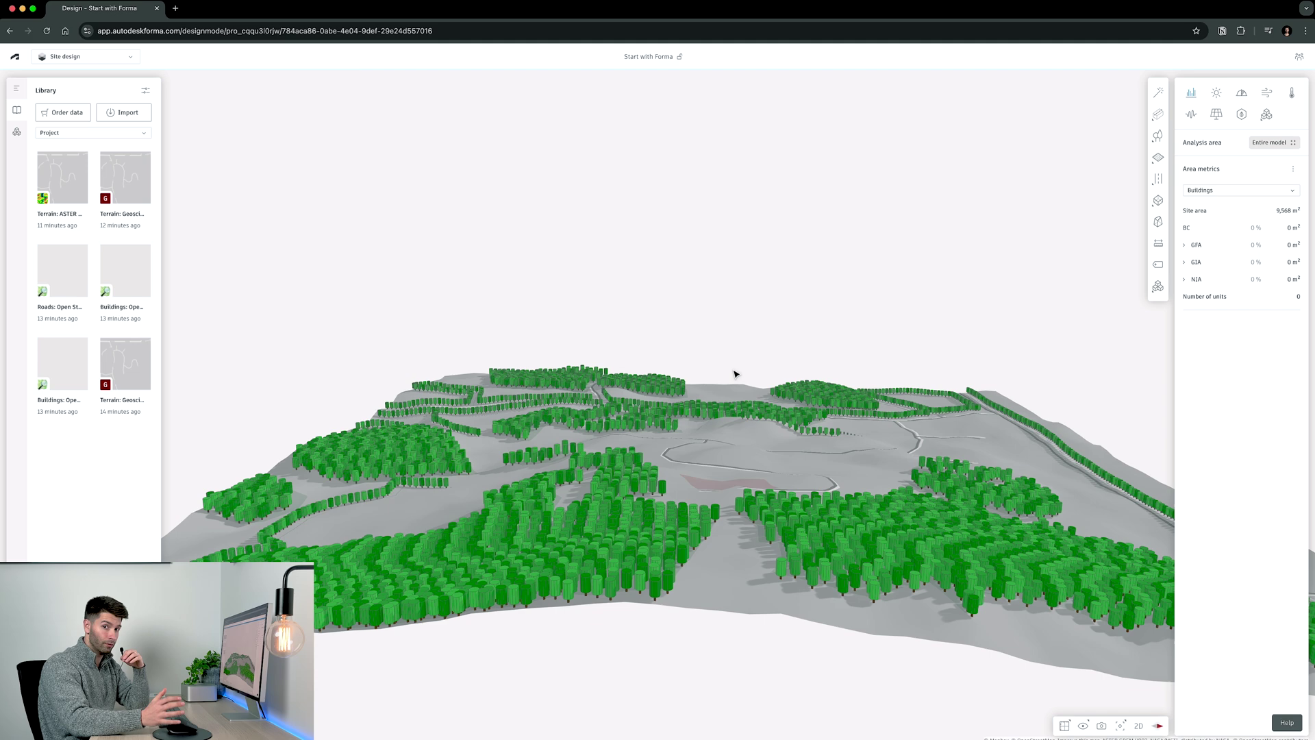
{"action": "scroll", "coordinate": [731, 496], "scroll_direction": "up", "scroll_amount": 5}
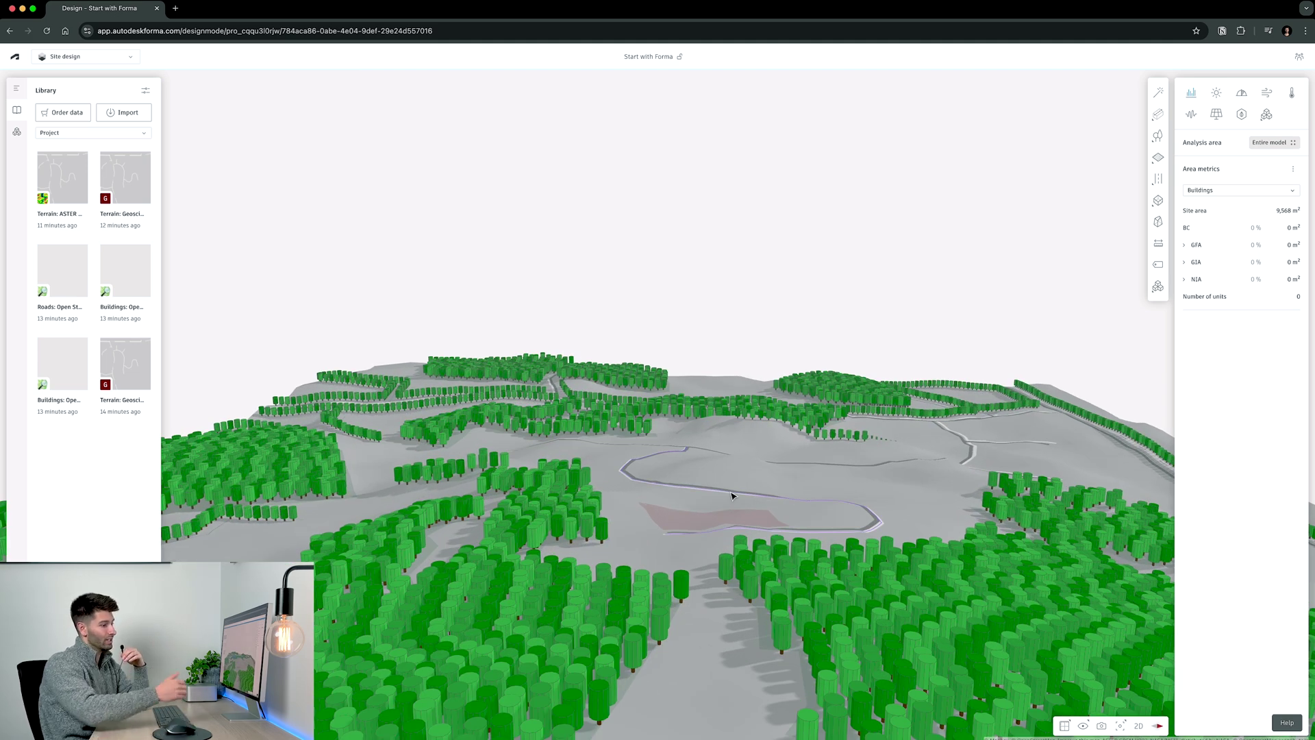
{"action": "scroll", "coordinate": [732, 507], "scroll_direction": "down", "scroll_amount": 5}
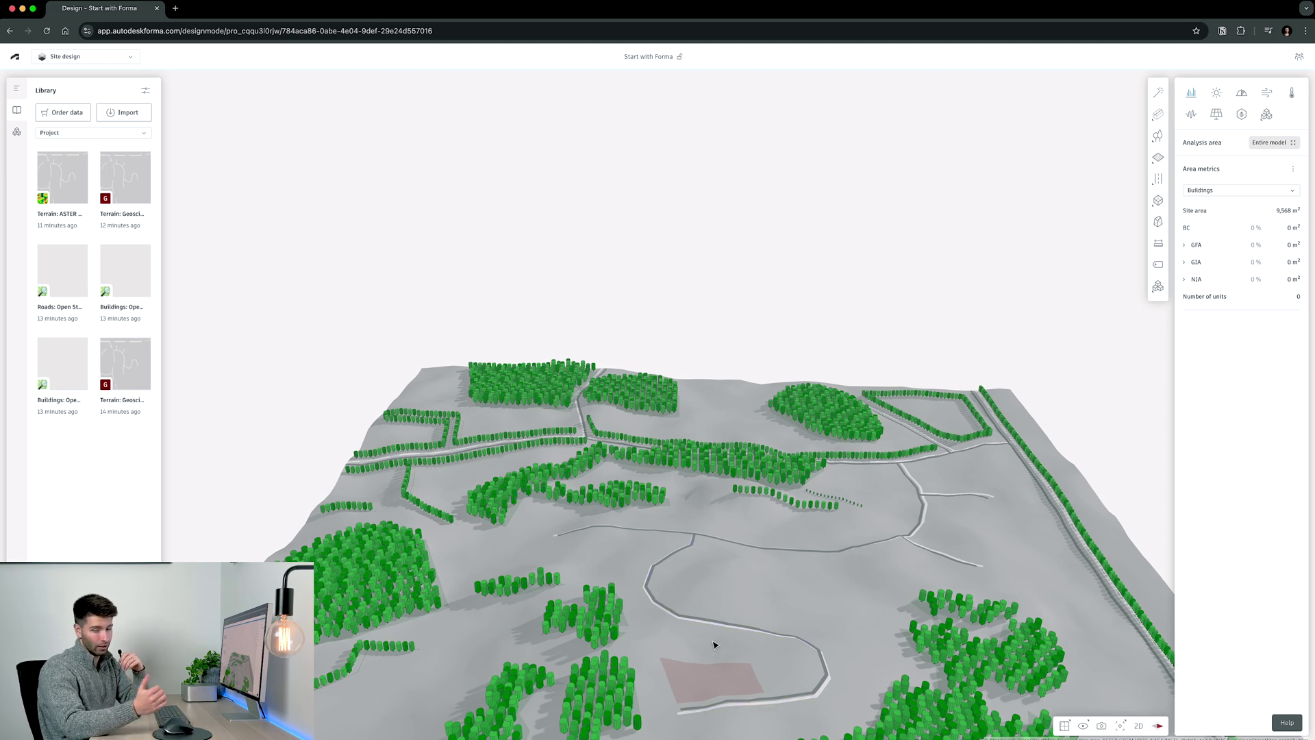
{"action": "right_click_drag", "start_coordinate": [716, 639], "coordinate": [655, 575]}
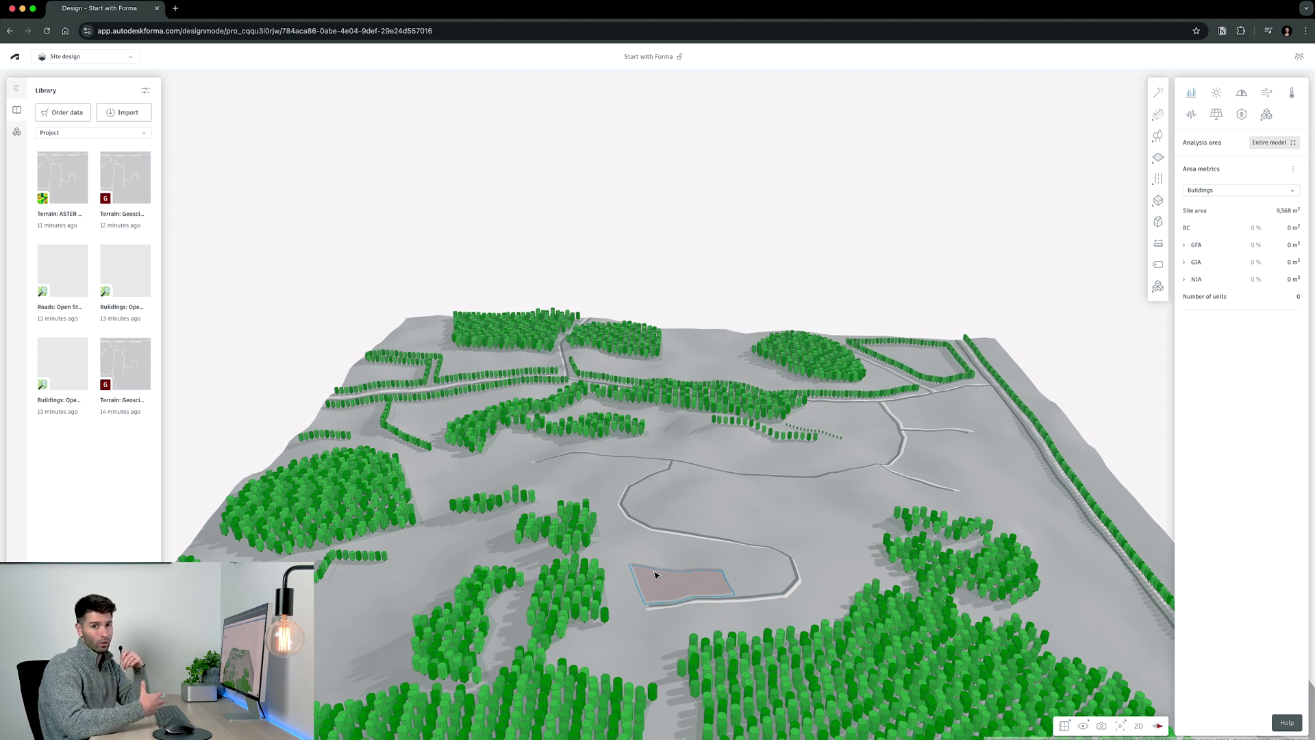
{"action": "scroll", "coordinate": [650, 545], "scroll_direction": "up", "scroll_amount": 2}
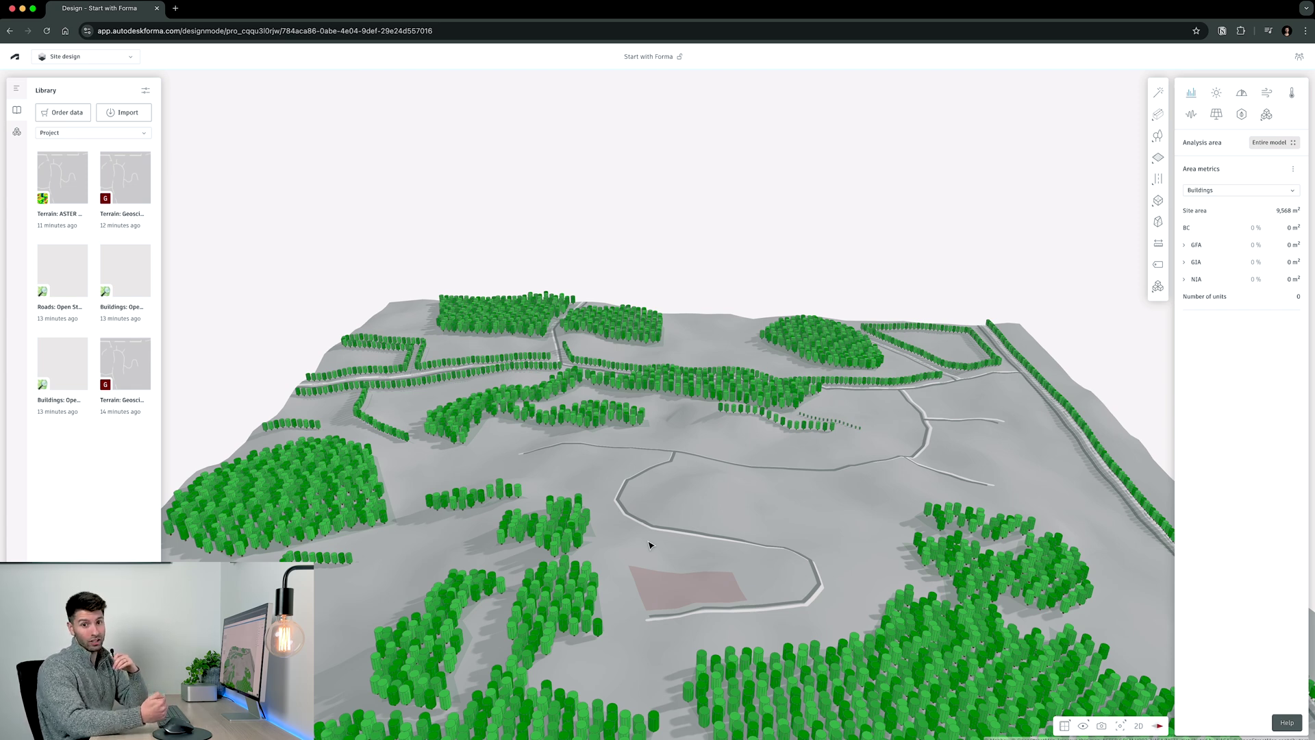
{"action": "scroll", "coordinate": [649, 544], "scroll_direction": "up", "scroll_amount": 3}
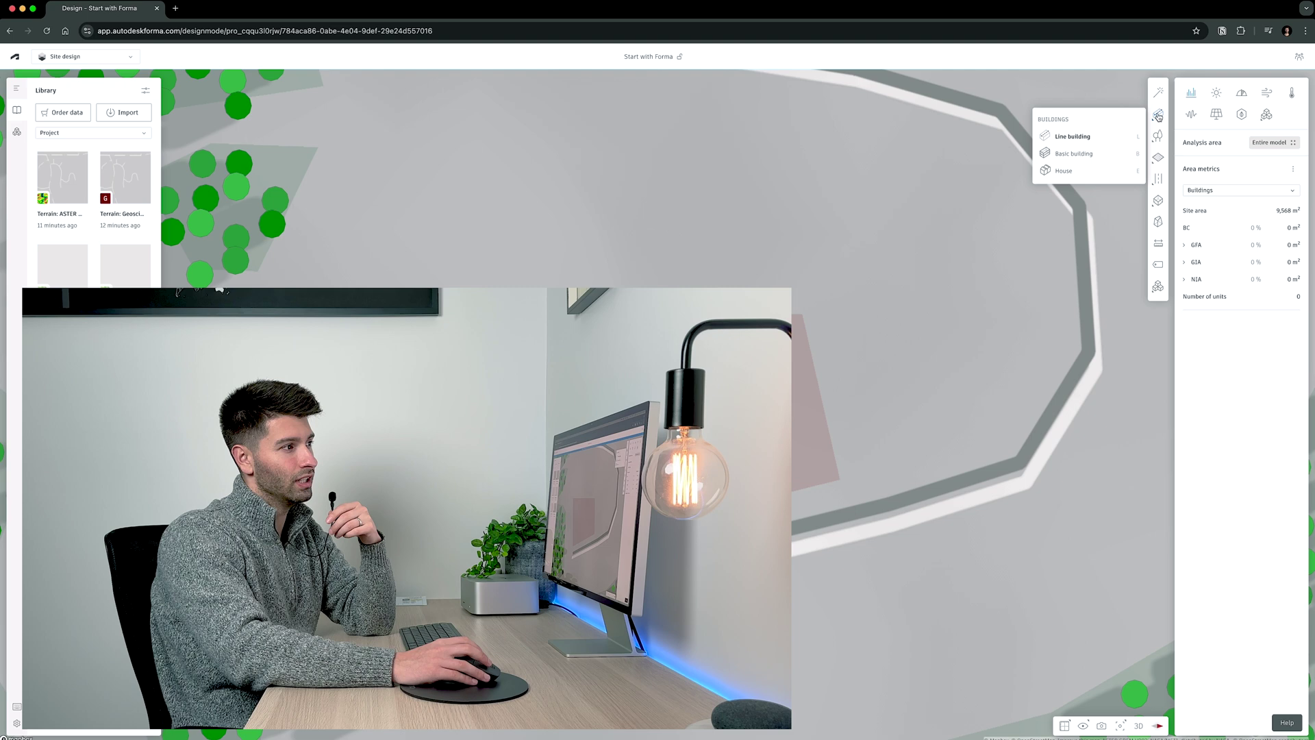
Step: Draw a four-storey basic building bar on the site plot from its corner points
{"action": "left_click", "coordinate": [1105, 155]}
{"action": "left_click", "coordinate": [591, 430]}
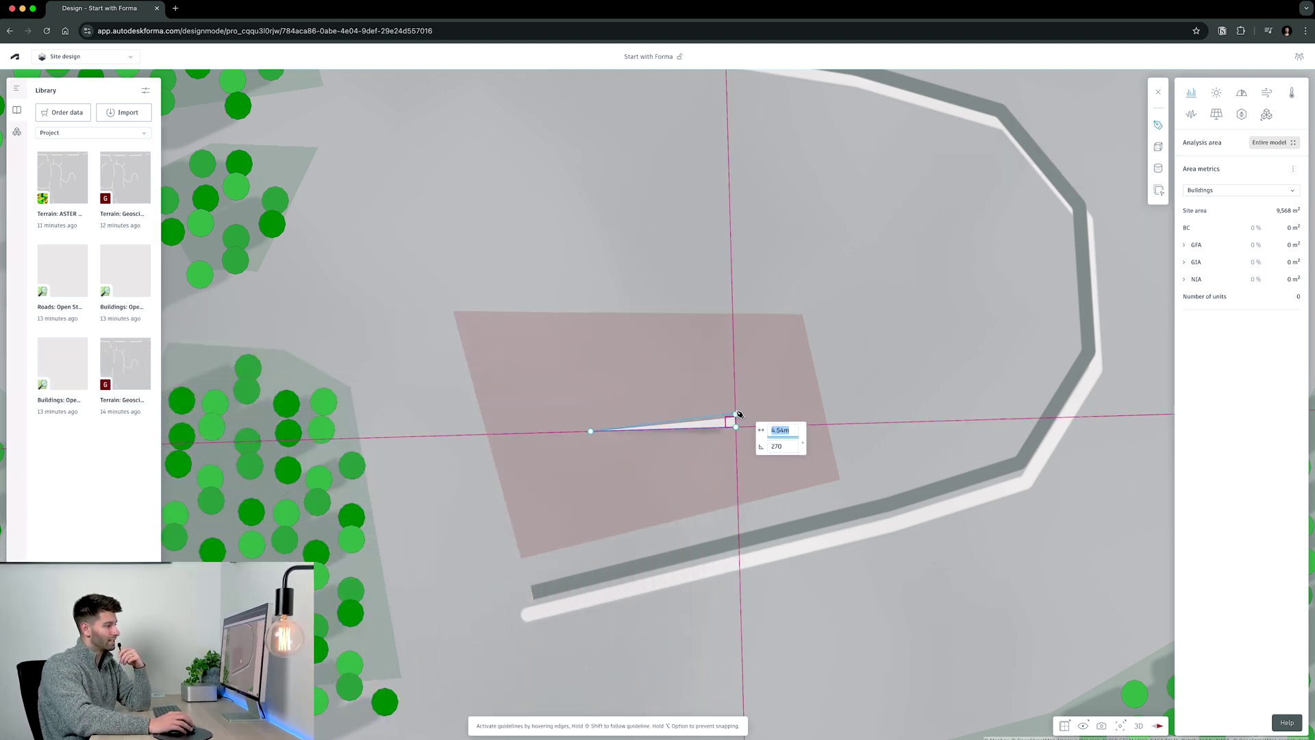
{"action": "left_click", "coordinate": [735, 404]}
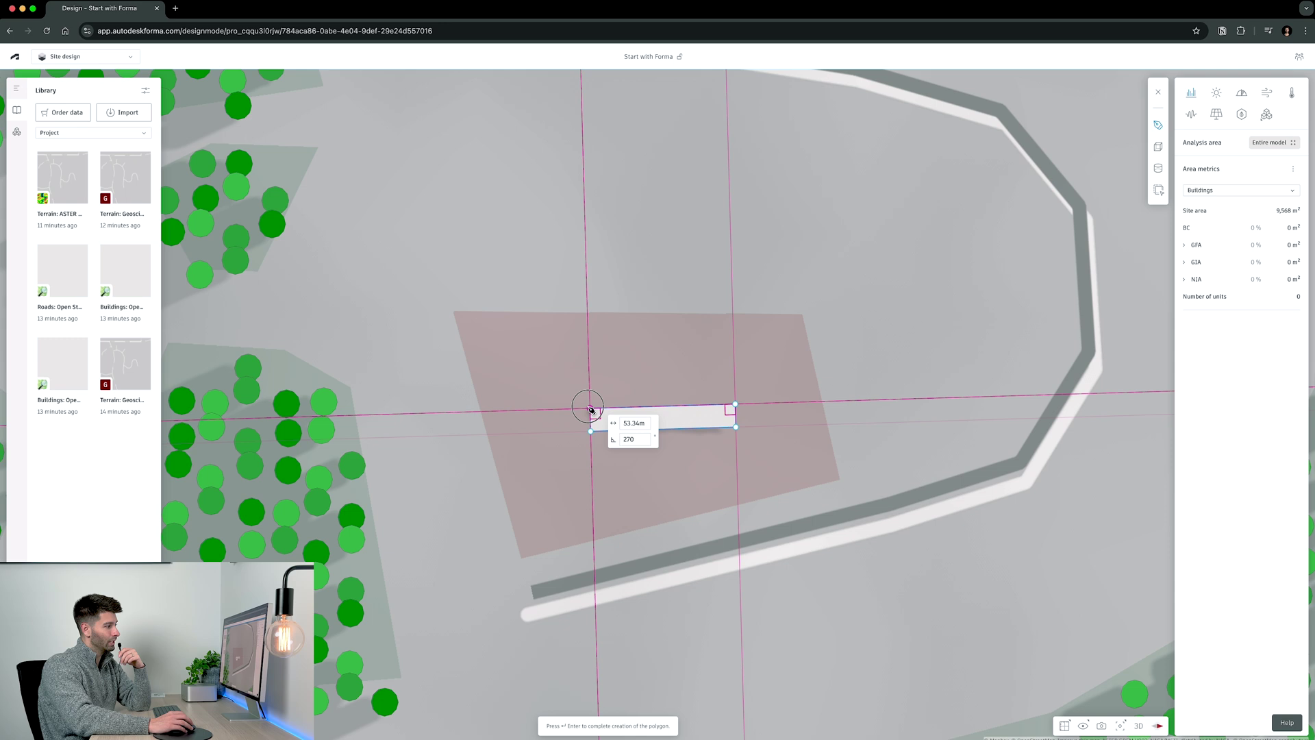
{"action": "left_click", "coordinate": [590, 410]}
{"action": "key", "text": "Return"}
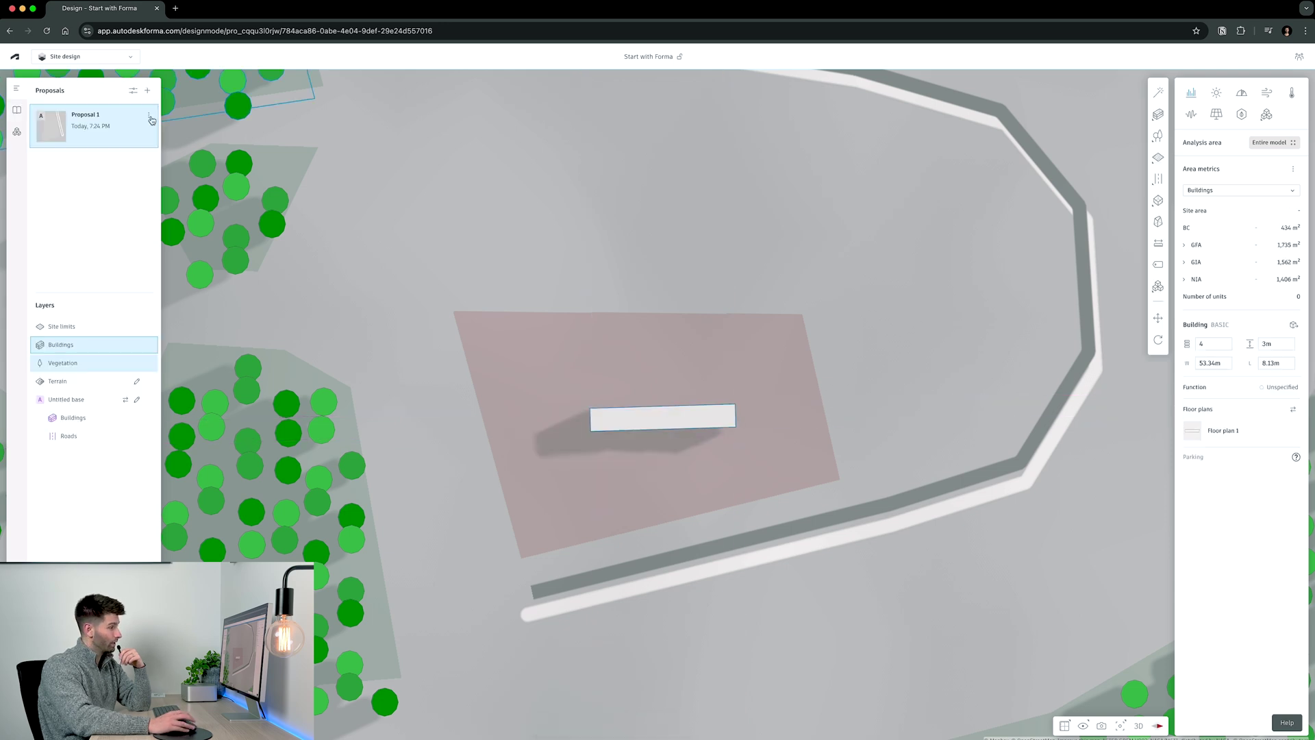
Step: Duplicate Proposal 1, add a small wing forming an L, and duplicate that proposal
{"action": "left_click", "coordinate": [150, 118]}
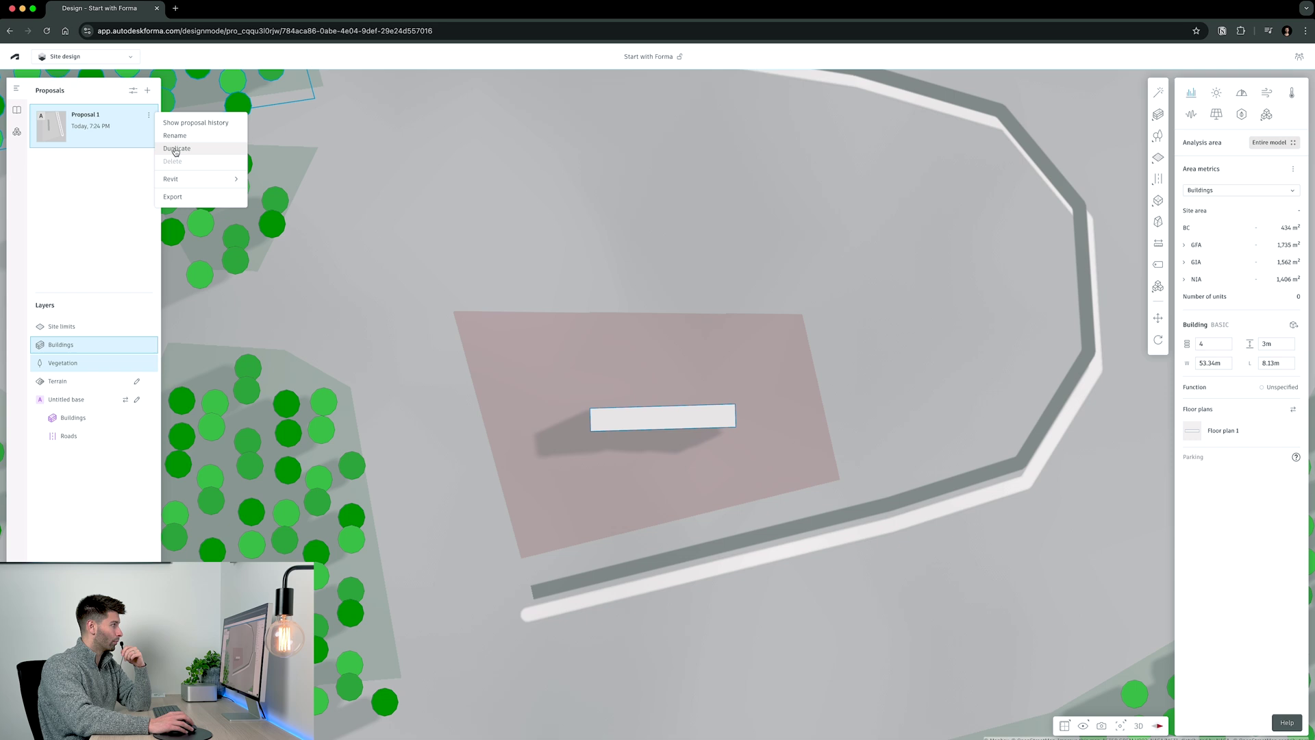
{"action": "left_click", "coordinate": [176, 149]}
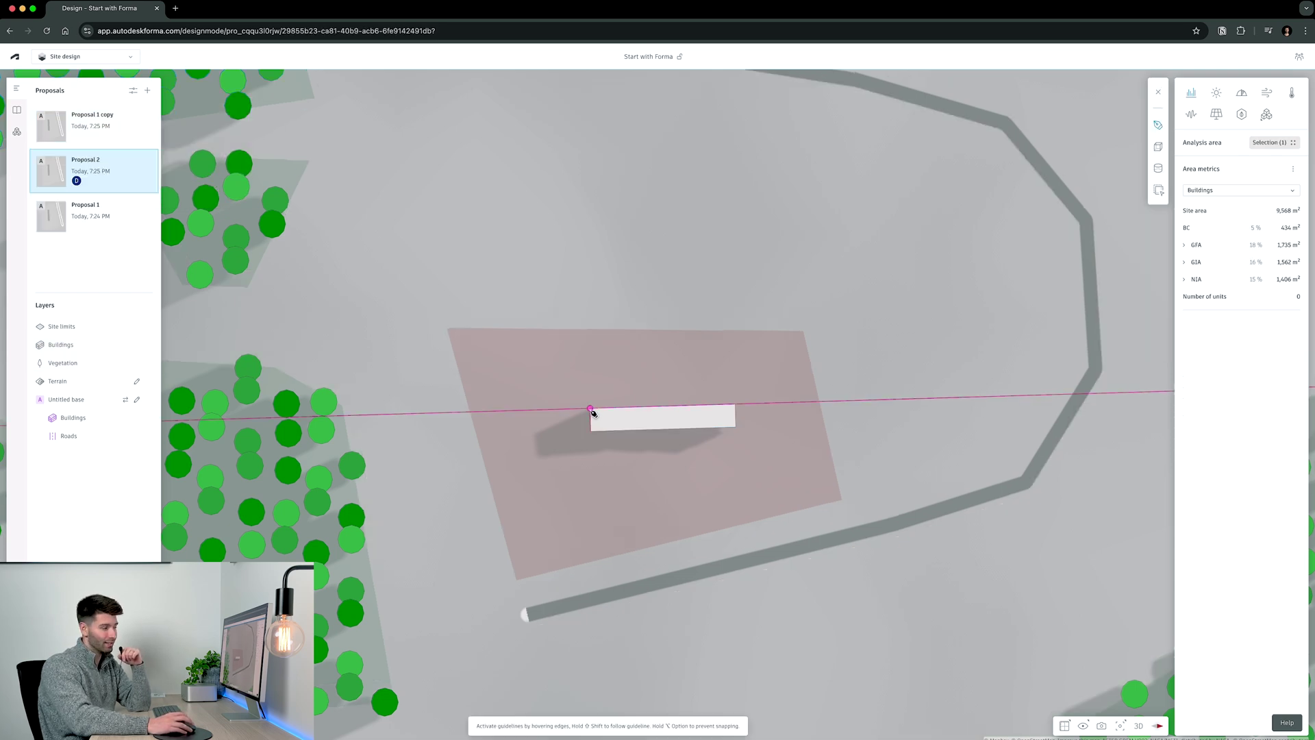
{"action": "left_click", "coordinate": [591, 409]}
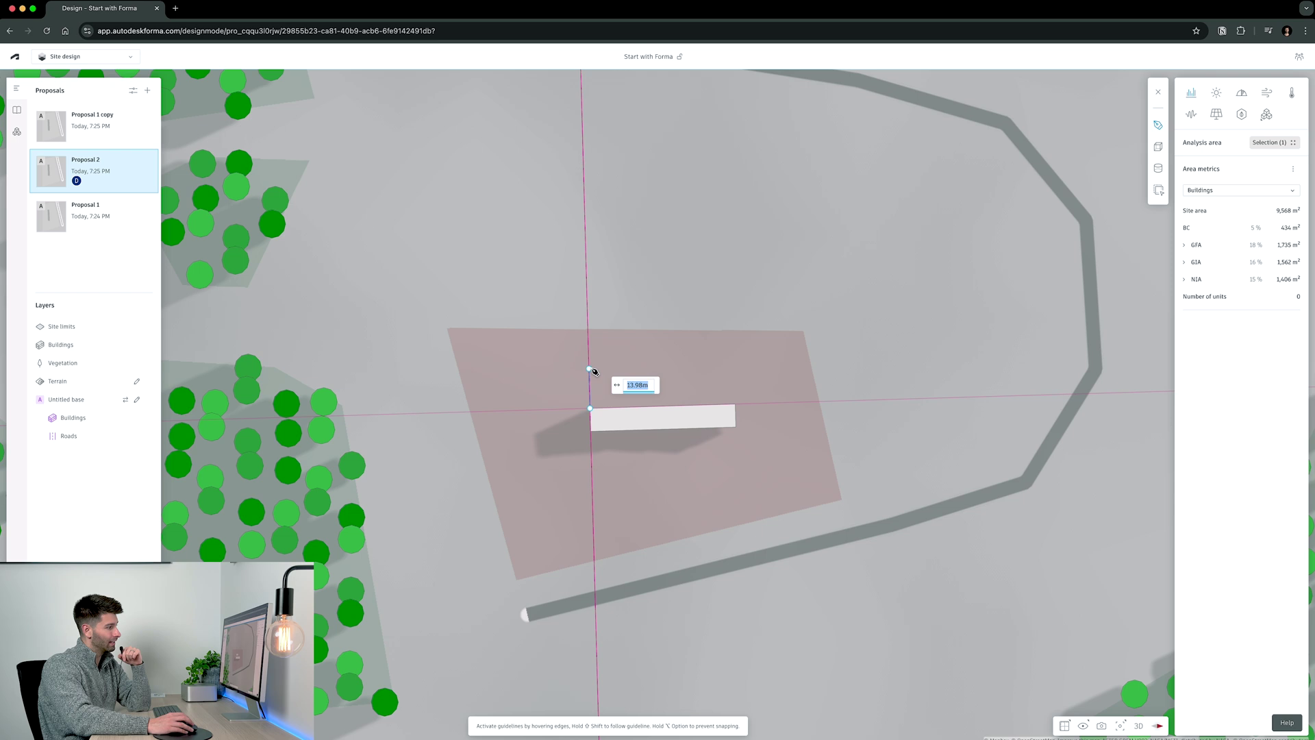
{"action": "left_click", "coordinate": [589, 368]}
{"action": "left_click", "coordinate": [616, 367]}
{"action": "left_click", "coordinate": [617, 407]}
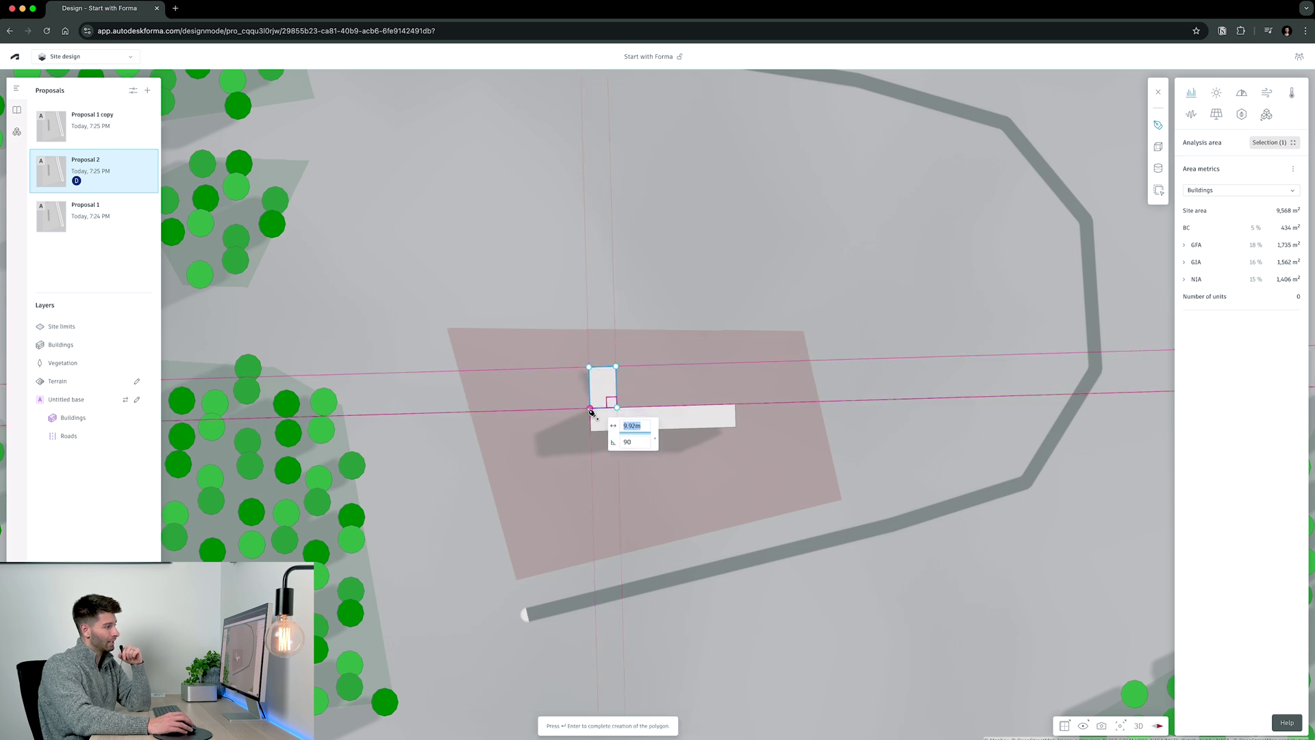
{"action": "left_click", "coordinate": [591, 409]}
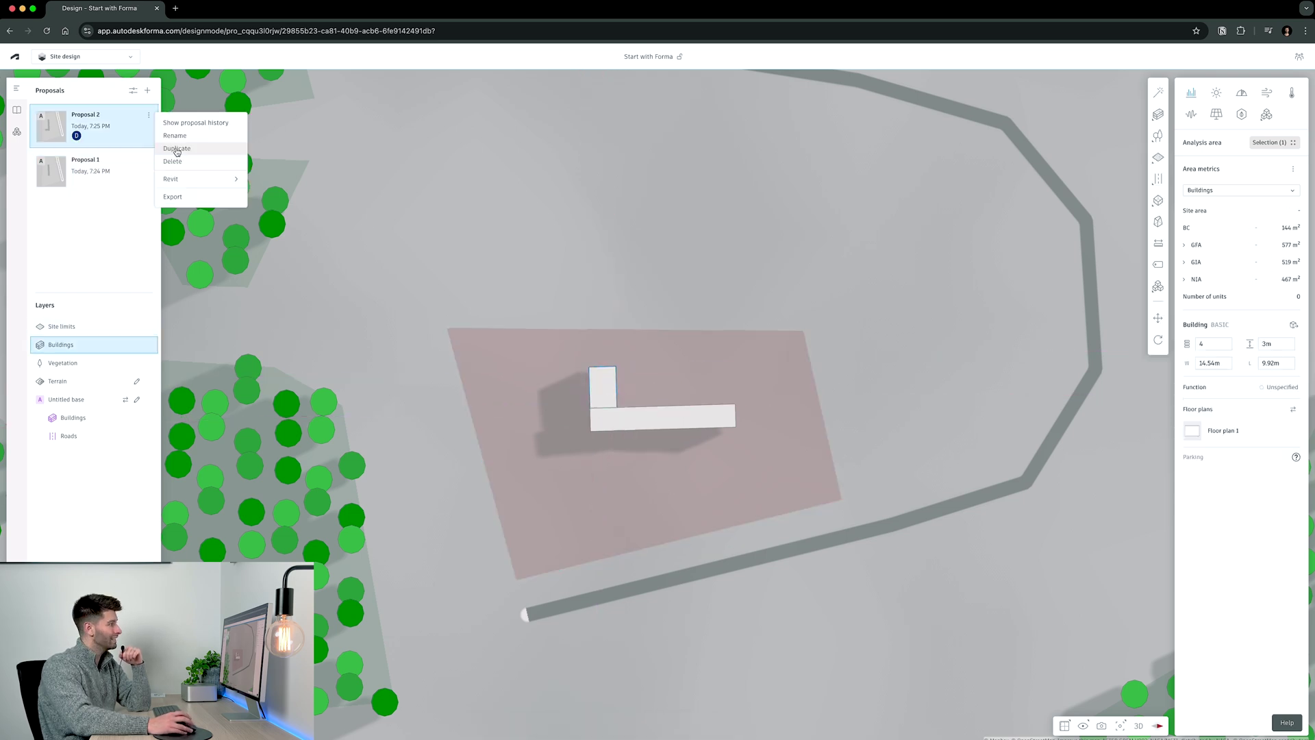
{"action": "left_click", "coordinate": [177, 150]}
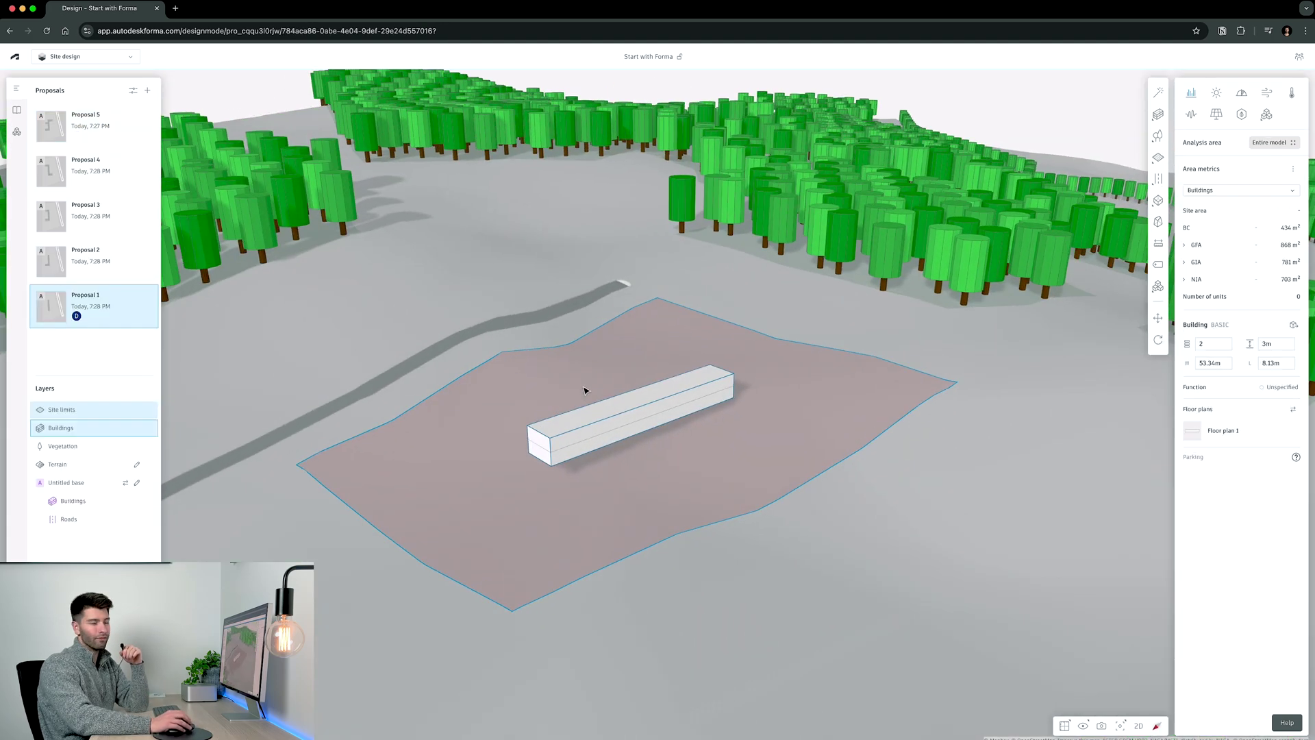
Step: View Proposal 2 and the H-shaped Proposal 5 in turn, orbiting around each building
{"action": "left_click", "coordinate": [137, 268]}
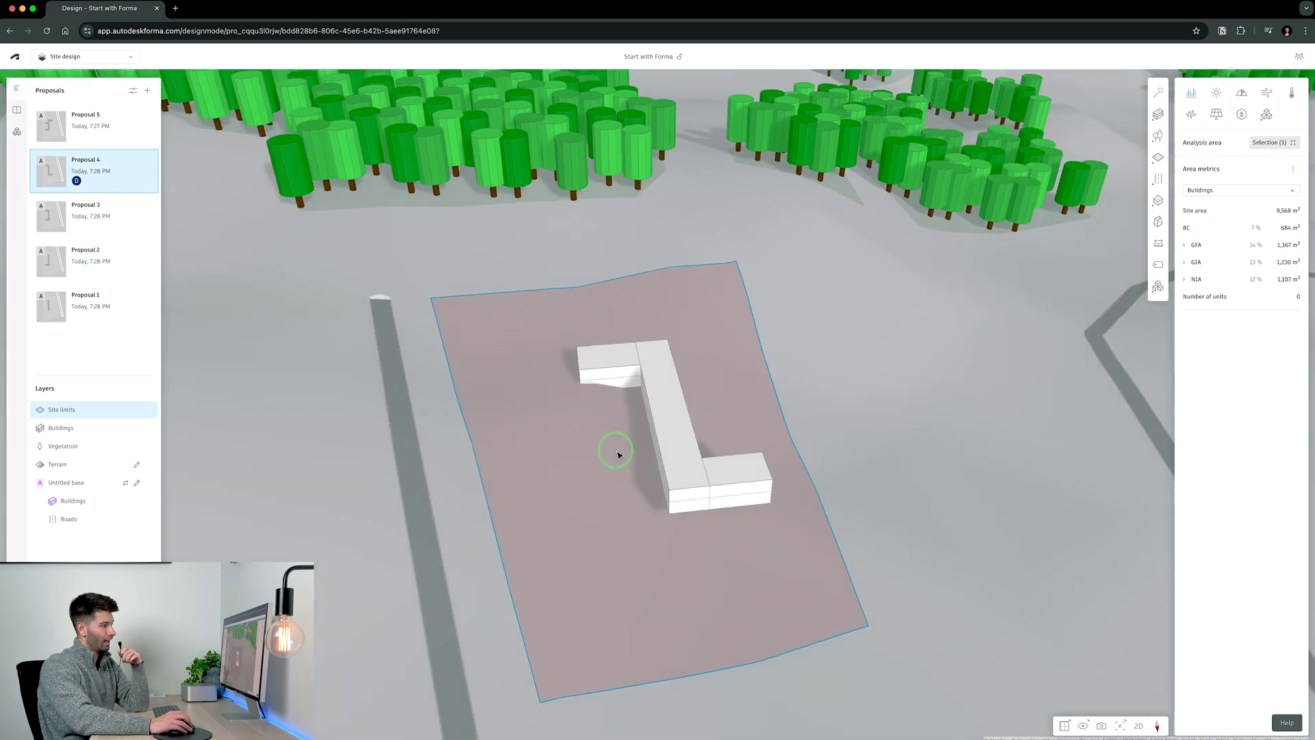
{"action": "mouse_move", "coordinate": [617, 449]}
{"action": "left_mouse_down"}
{"action": "mouse_move", "coordinate": [728, 470]}
{"action": "mouse_move", "coordinate": [629, 455]}
{"action": "left_mouse_up"}
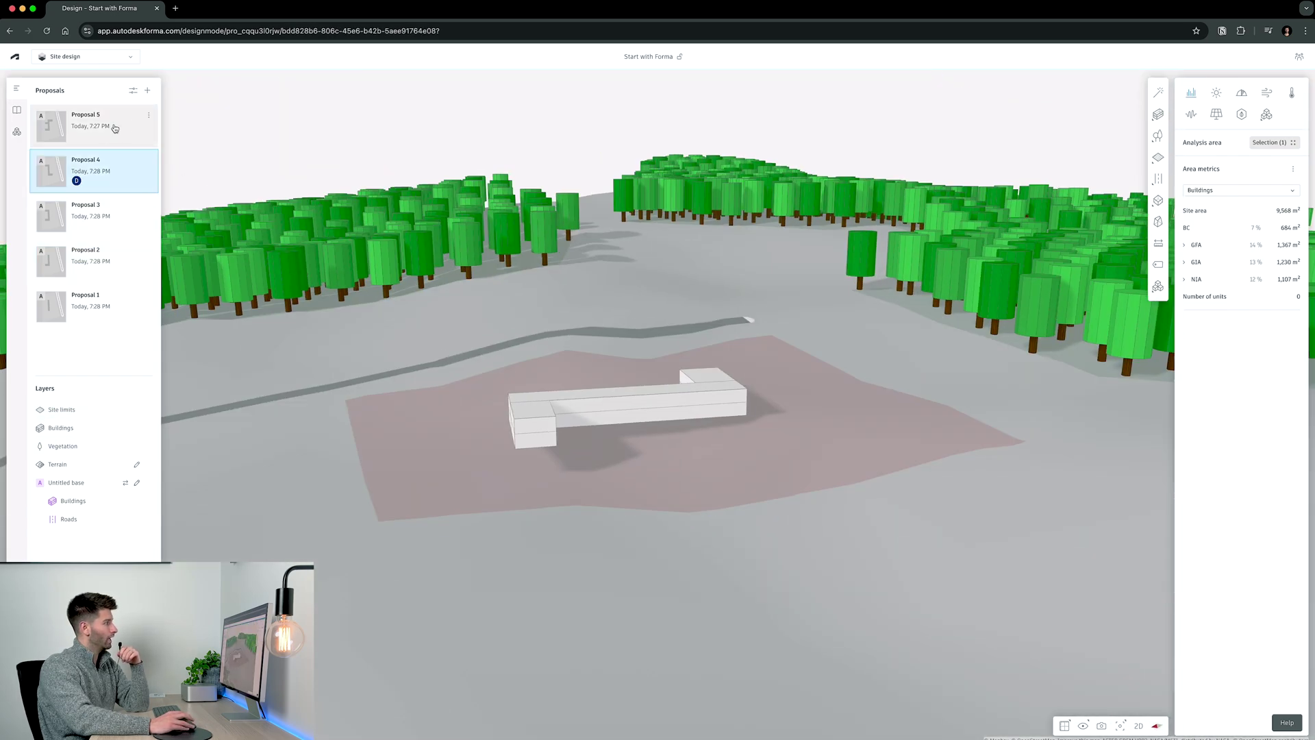
{"action": "left_click", "coordinate": [86, 119]}
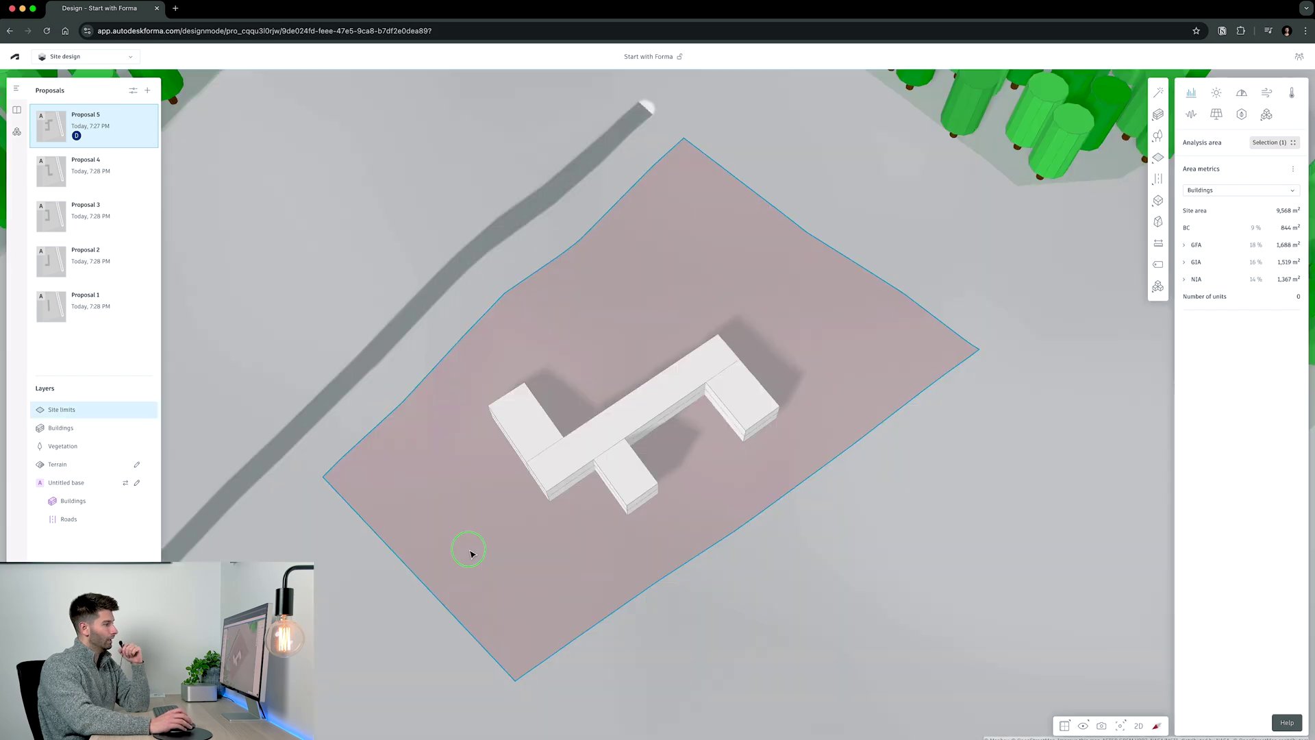
{"action": "left_click_drag", "start_coordinate": [471, 553], "coordinate": [439, 507]}
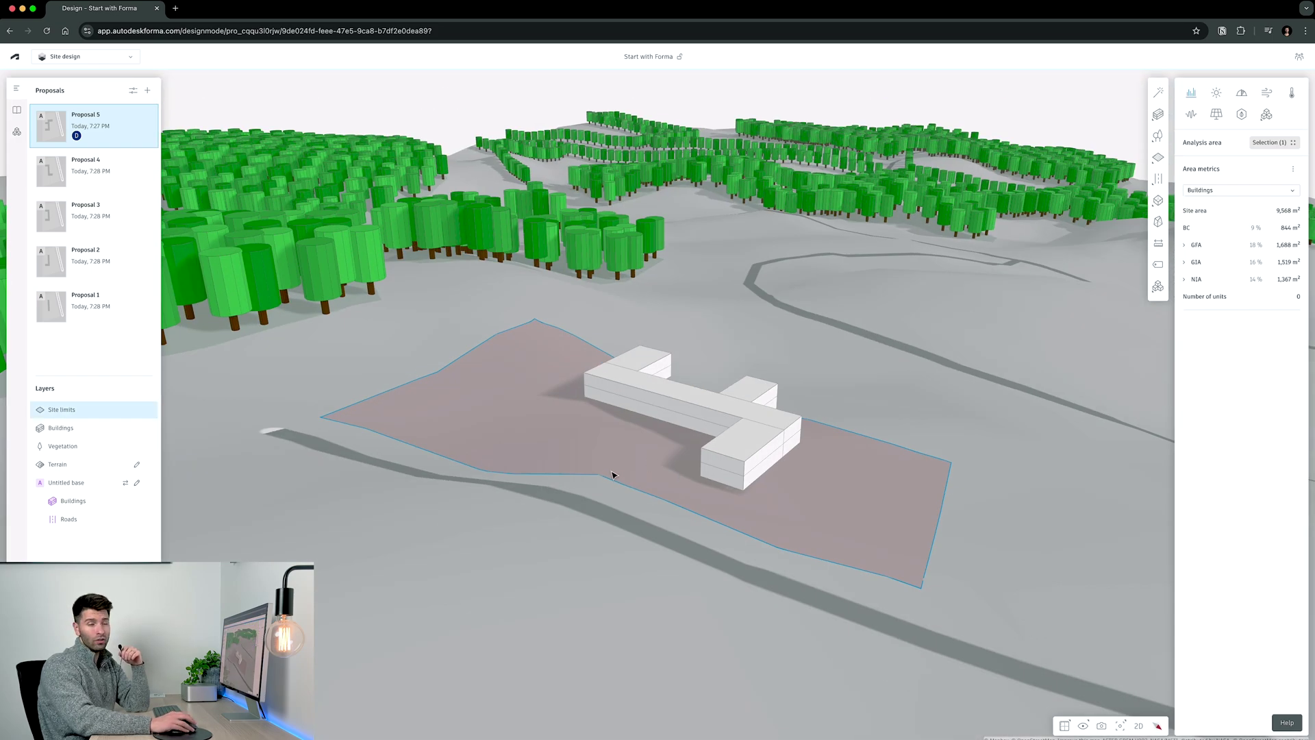
{"action": "left_click", "coordinate": [643, 493]}
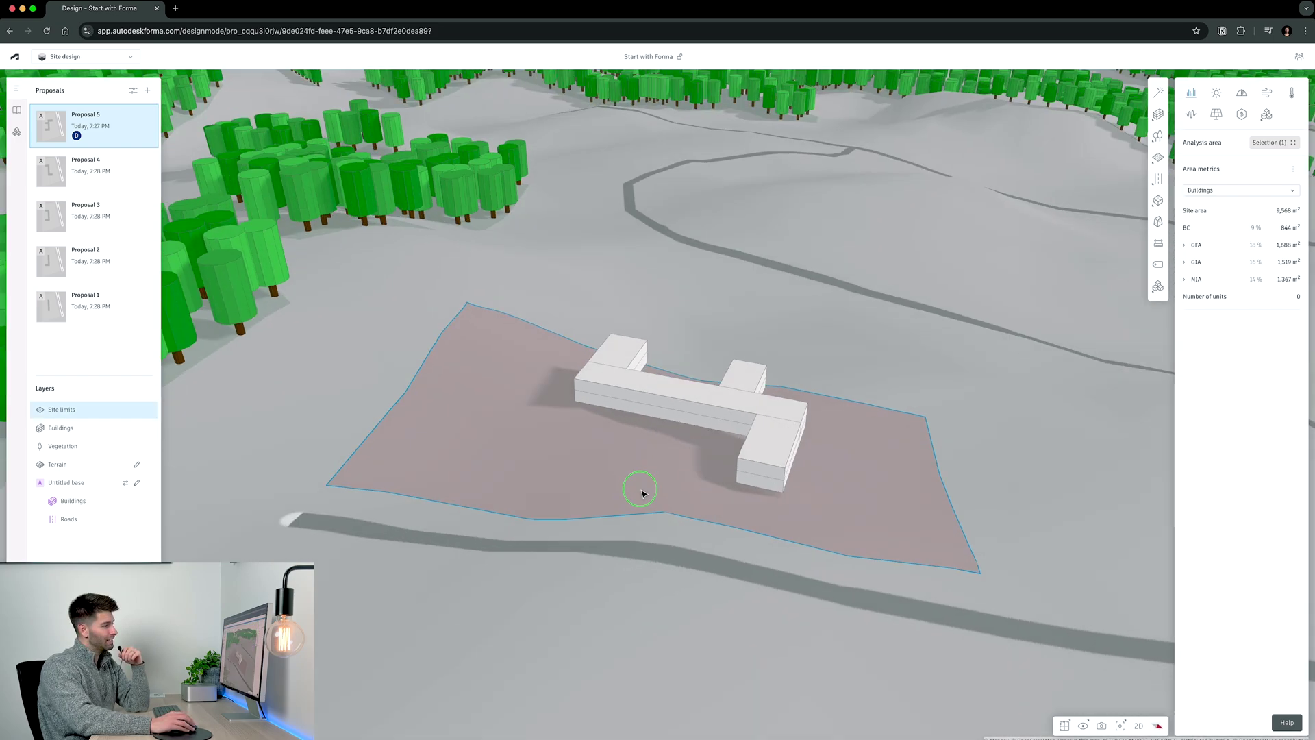
{"action": "left_click_drag", "start_coordinate": [643, 493], "coordinate": [725, 499]}
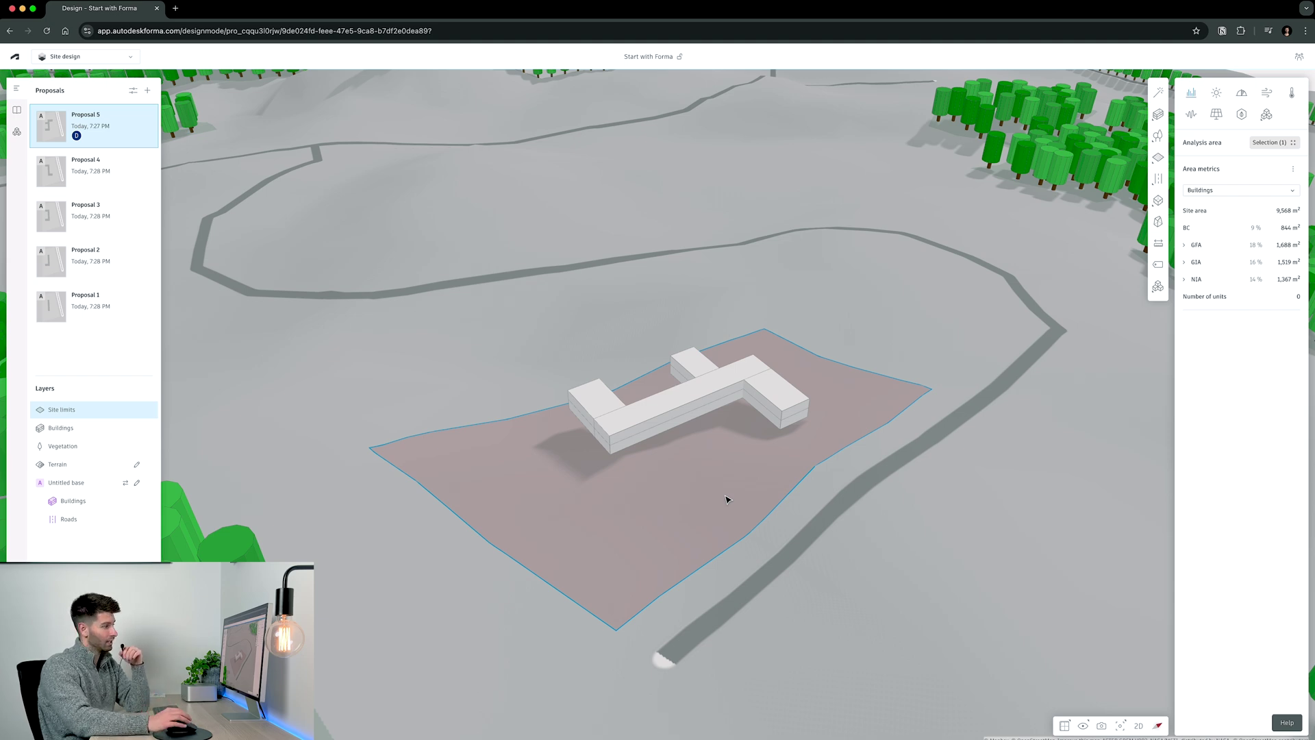
{"action": "left_click_drag", "start_coordinate": [716, 493], "coordinate": [747, 491]}
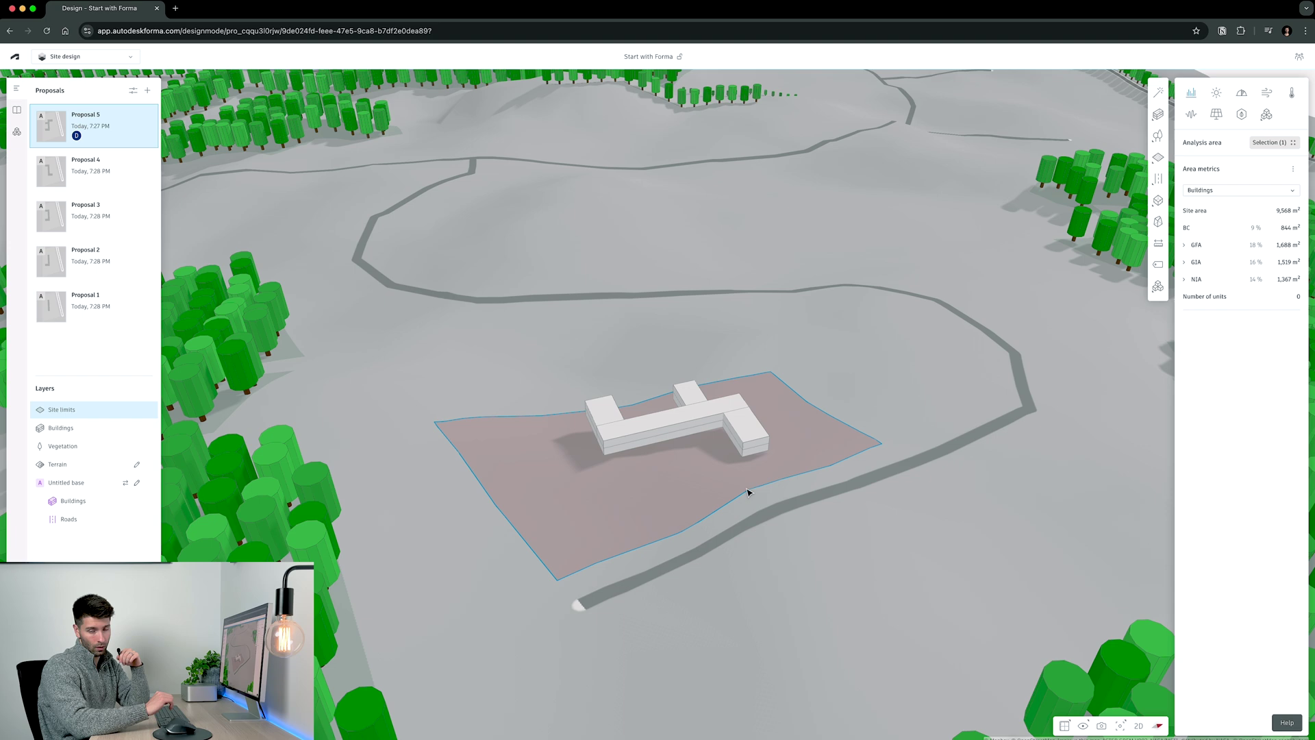
{"action": "left_click", "coordinate": [746, 492]}
Step: In 2D plan, run rapid wind analysis on a custom circle around Proposal 1's bar
{"action": "left_click", "coordinate": [88, 298]}
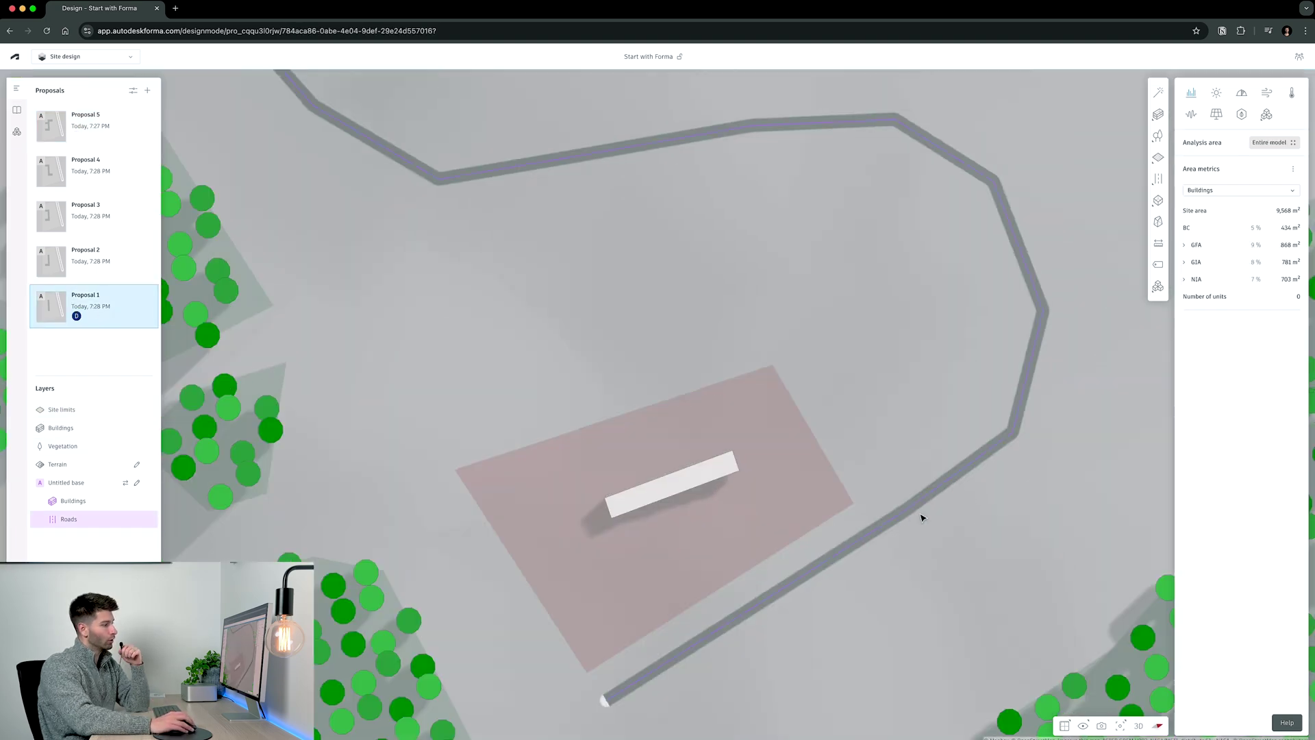
{"action": "left_click", "coordinate": [892, 528]}
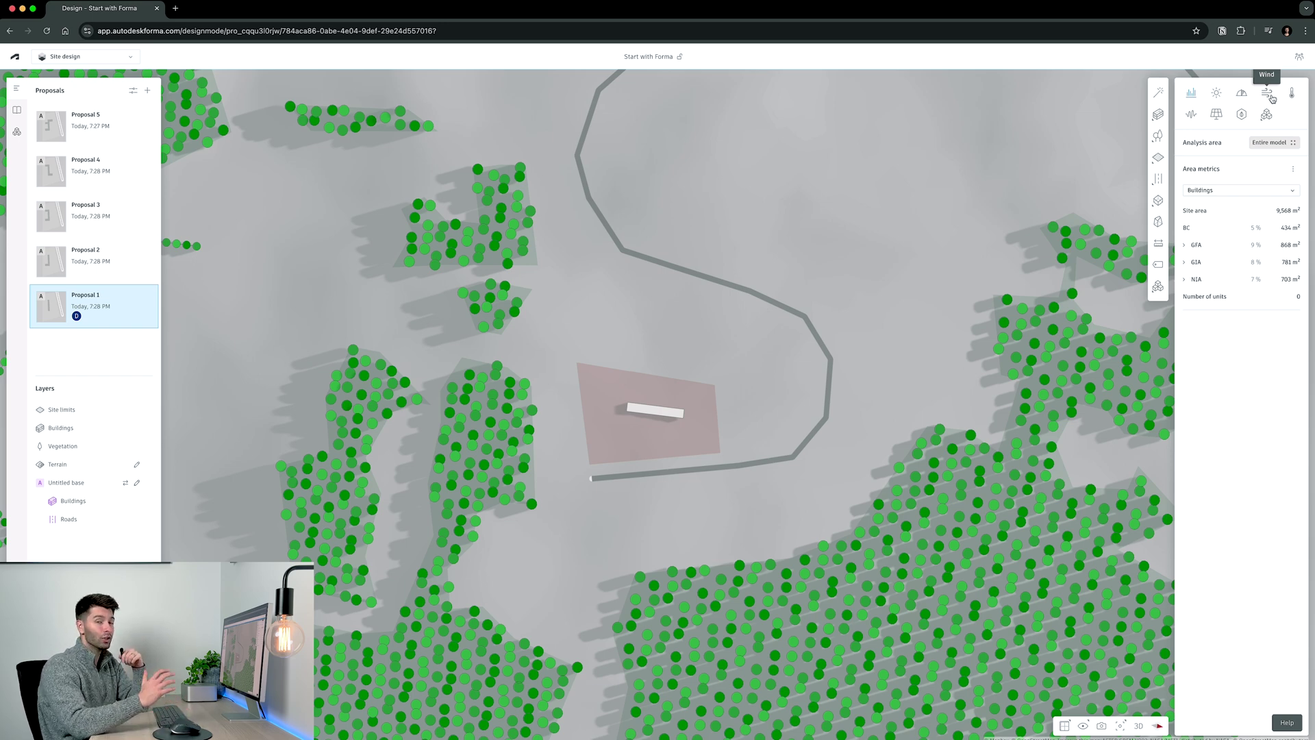
{"action": "left_click", "coordinate": [1271, 100]}
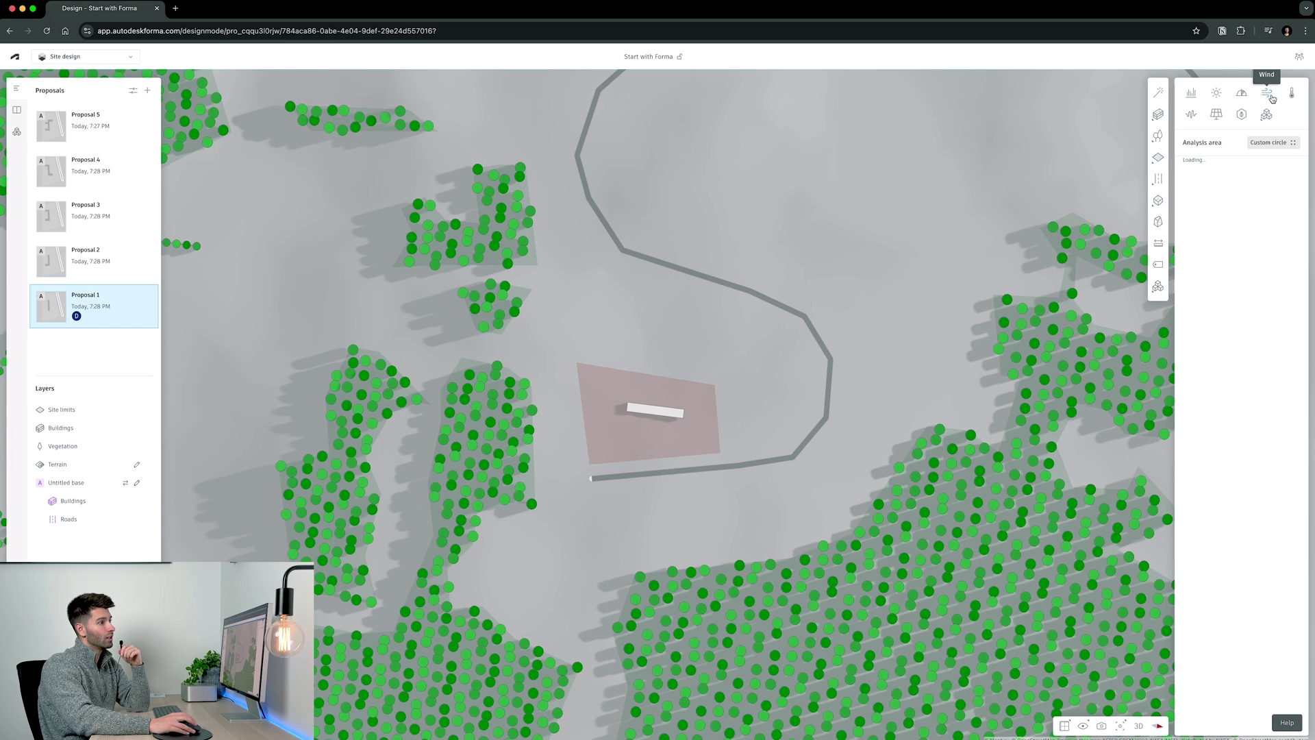
{"action": "left_click", "coordinate": [1274, 142]}
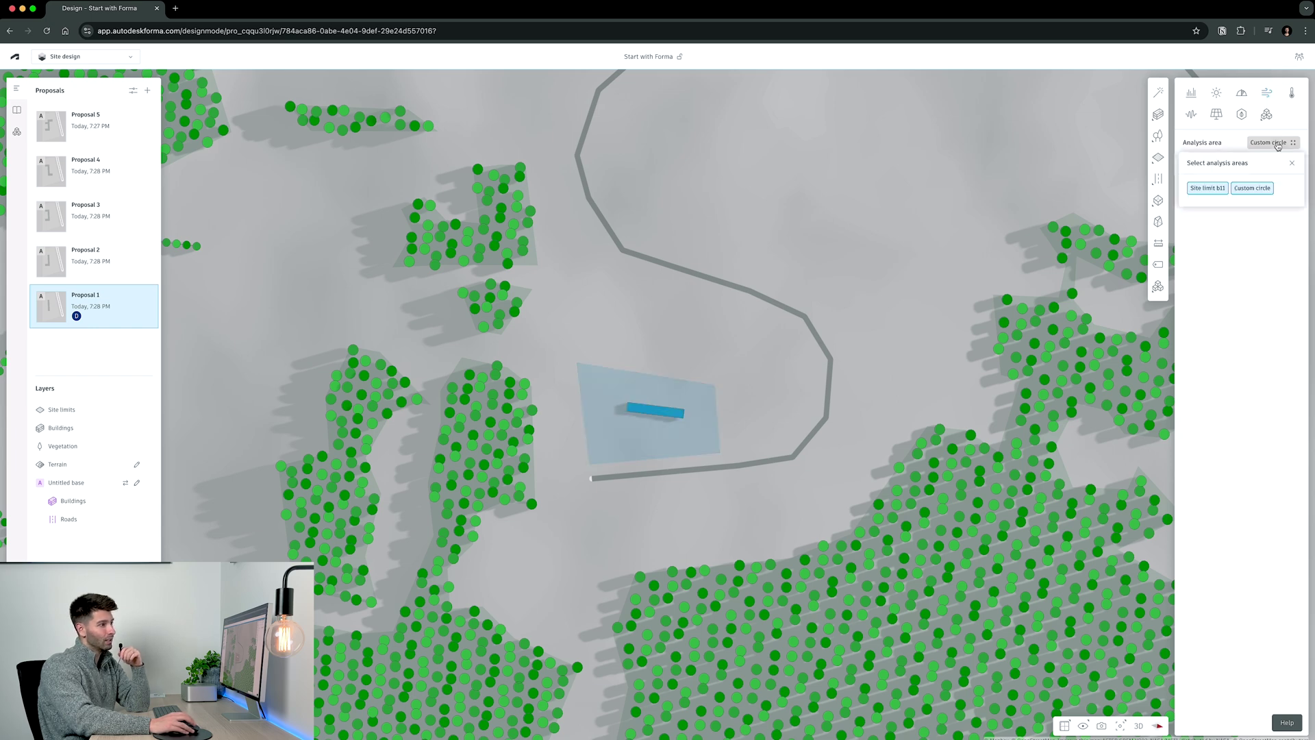
{"action": "left_click", "coordinate": [659, 406]}
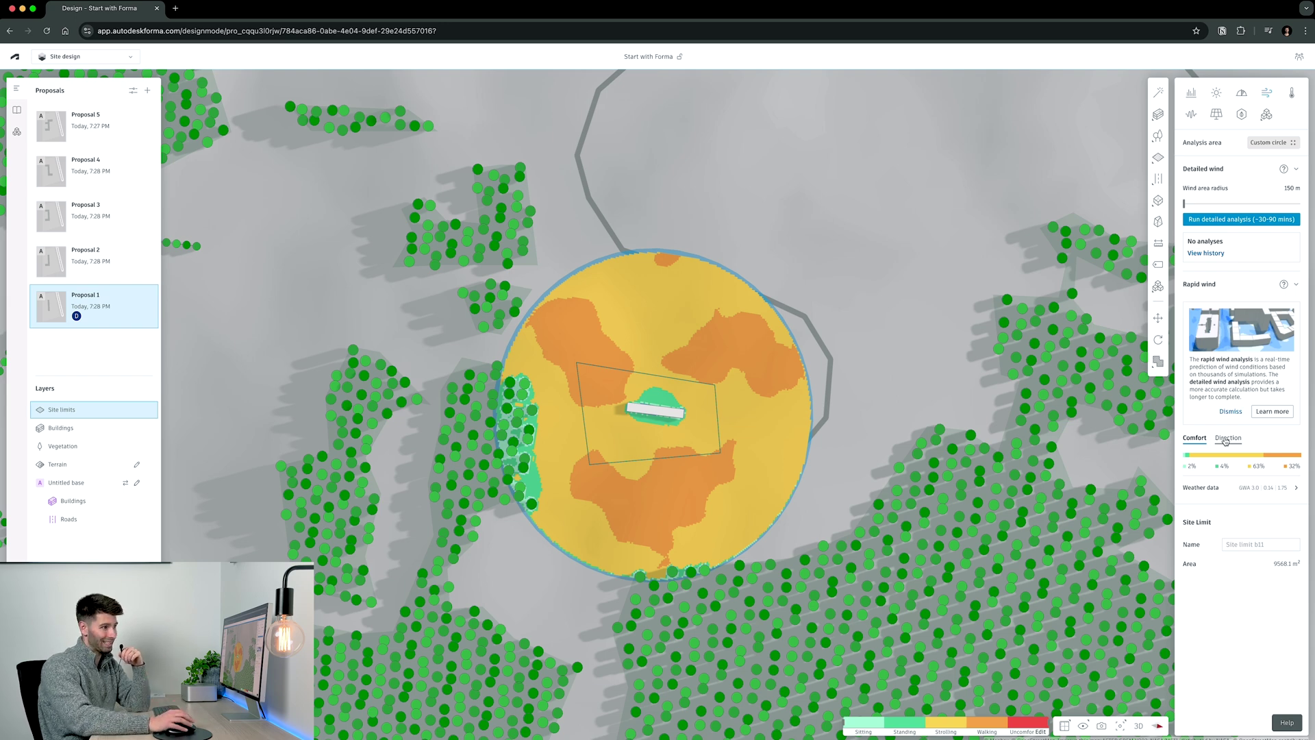
Step: Inspect Proposal 1's wind map, toggling between wind direction and comfort results
{"action": "scroll", "coordinate": [870, 441], "scroll_direction": "up", "scroll_amount": 5}
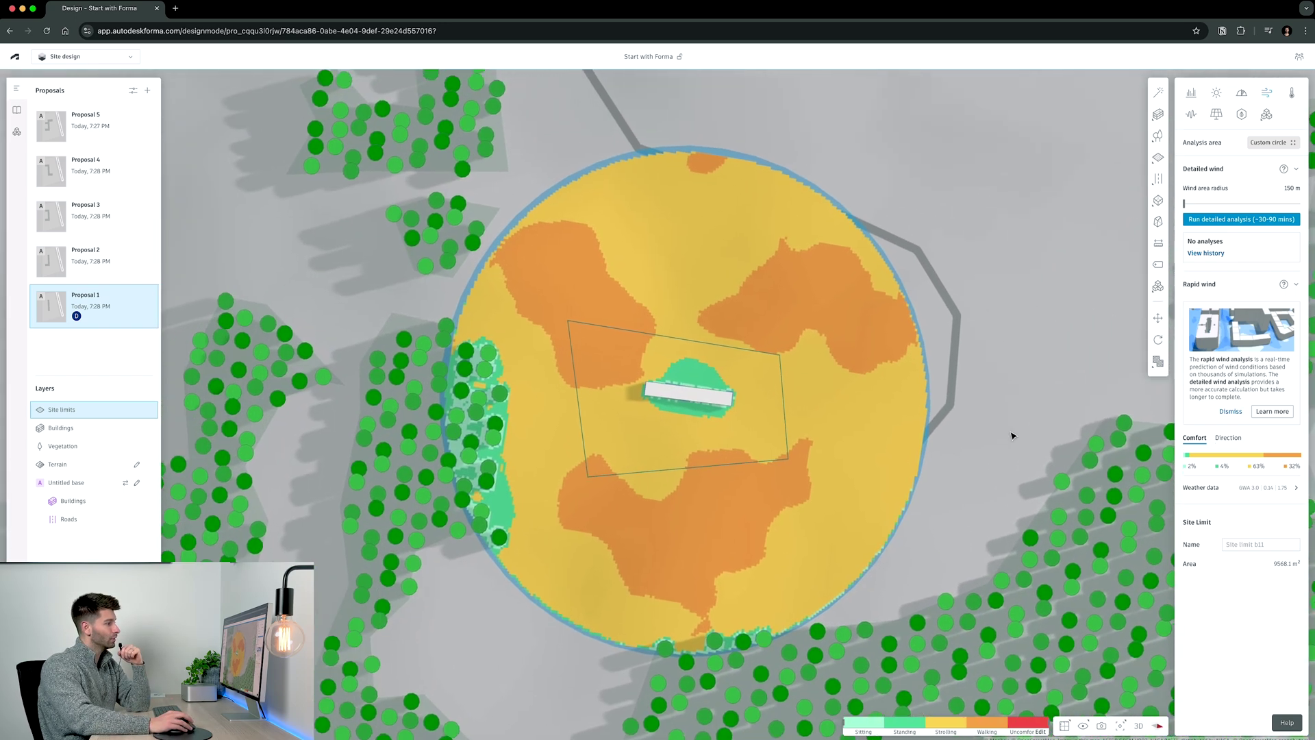
{"action": "scroll", "coordinate": [1012, 435], "scroll_direction": "down", "scroll_amount": 1}
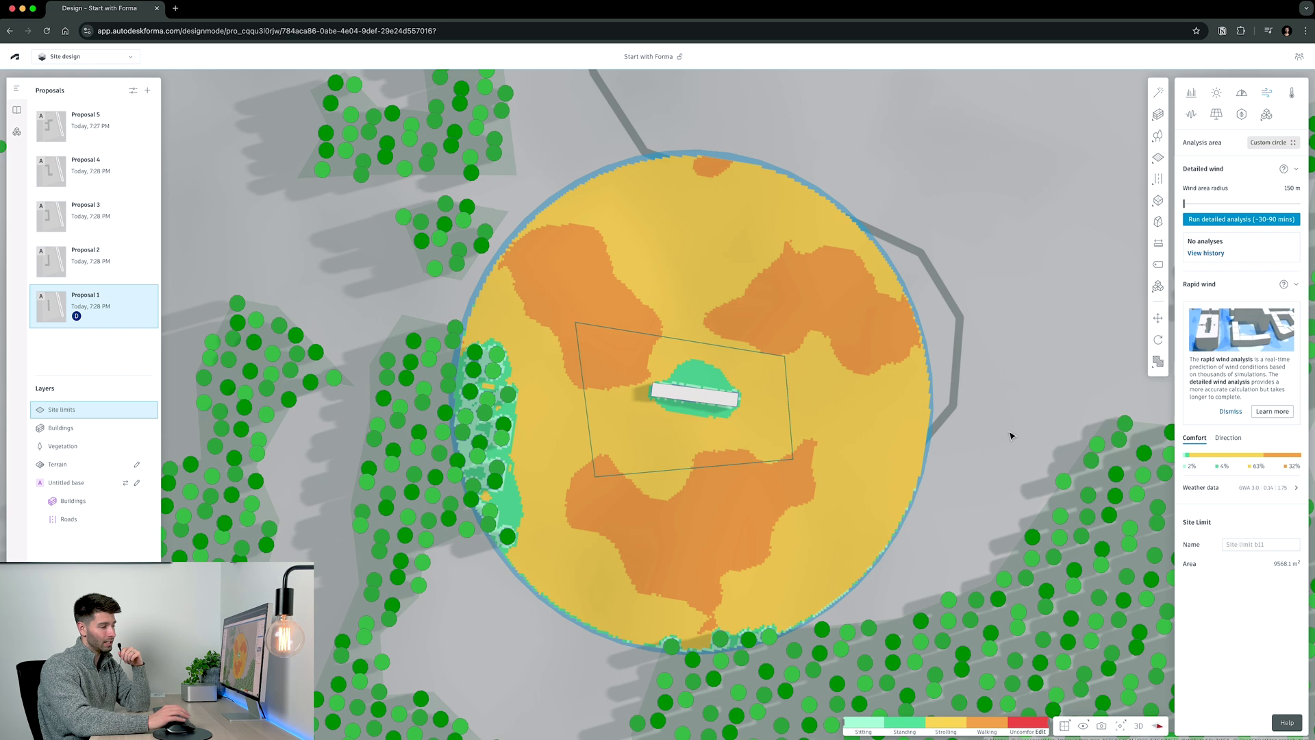
{"action": "left_click", "coordinate": [882, 726]}
{"action": "scroll", "coordinate": [882, 726], "scroll_direction": "down", "scroll_amount": 1}
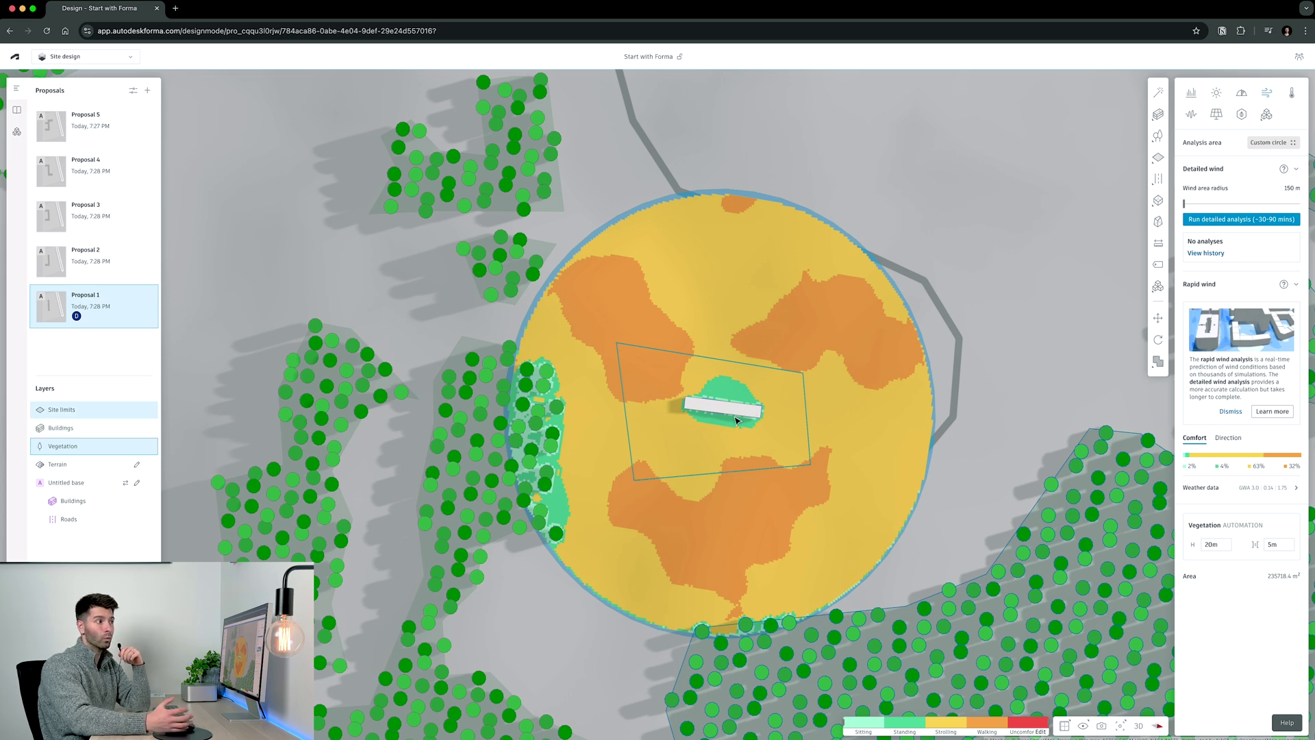
{"action": "left_click", "coordinate": [1227, 437]}
{"action": "left_click", "coordinate": [1195, 437]}
Step: Compare the wind comfort maps of Proposals 2, 3, 4 and 5 in turn
{"action": "left_click", "coordinate": [91, 263]}
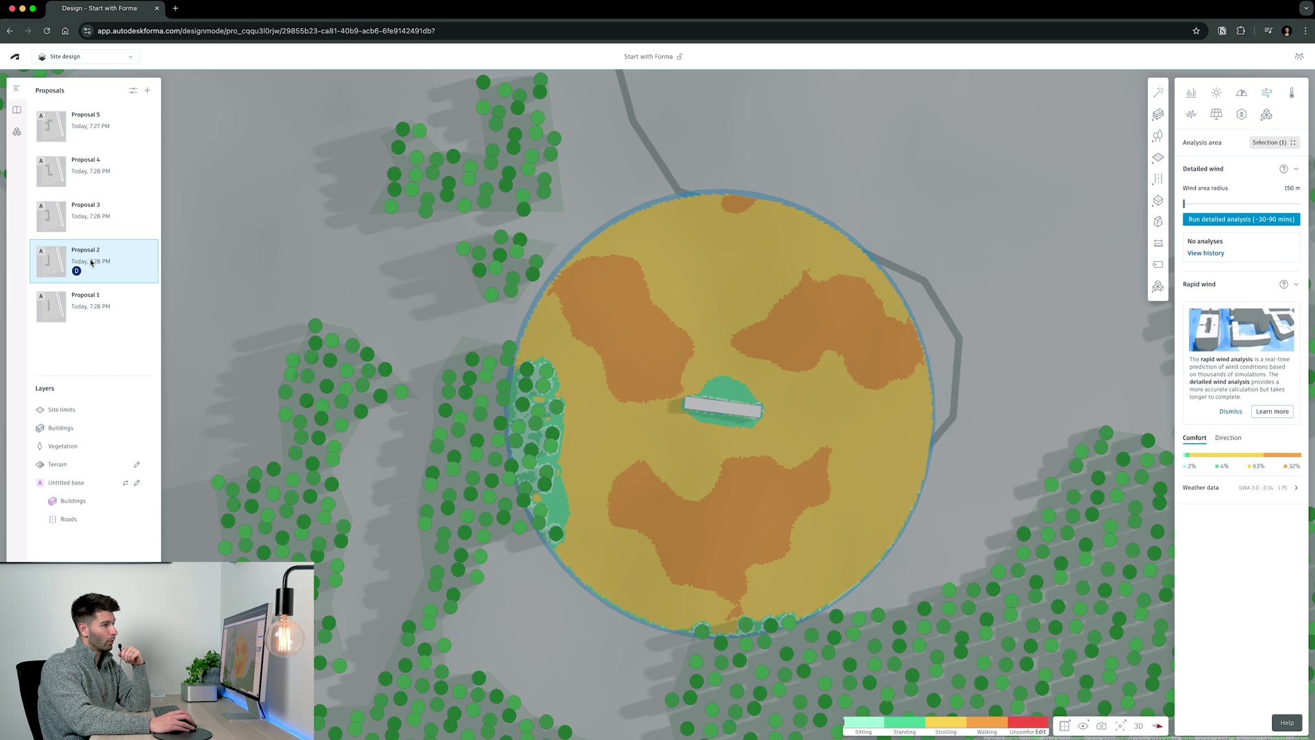
{"action": "scroll", "coordinate": [786, 420], "scroll_direction": "up", "scroll_amount": 5}
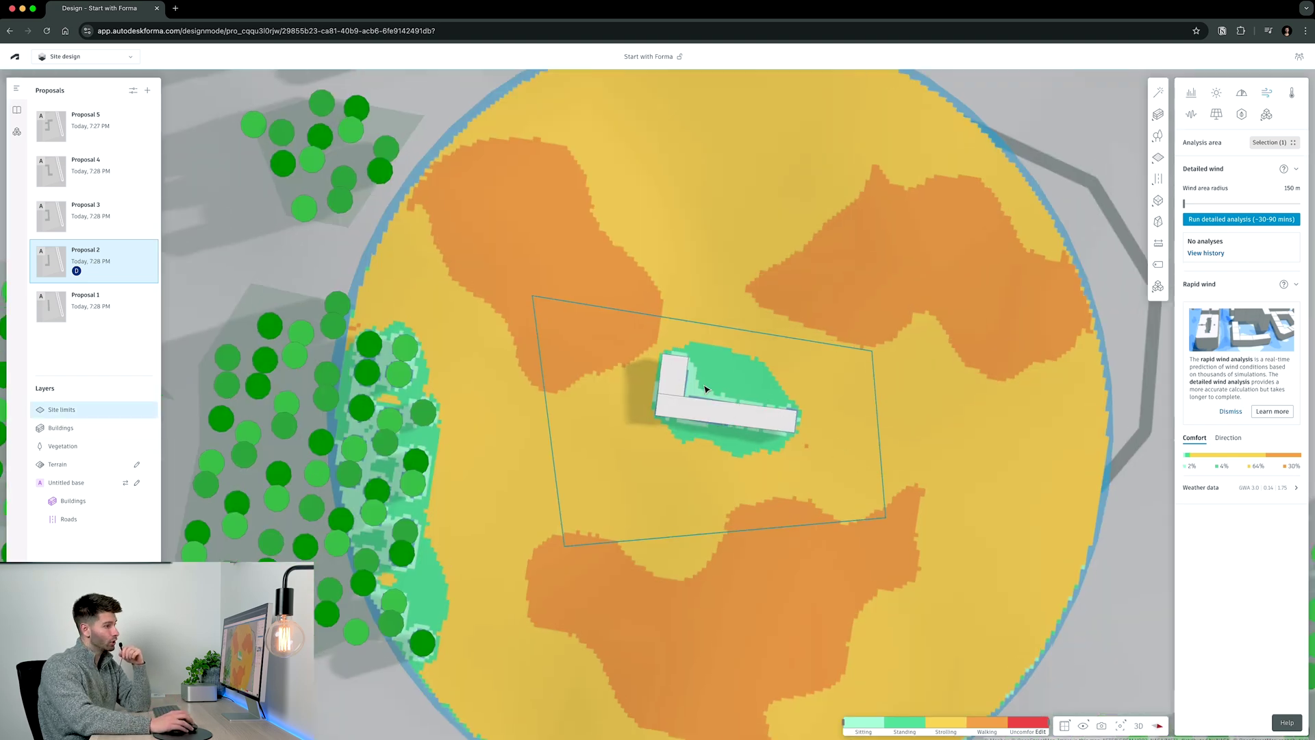
{"action": "left_click", "coordinate": [113, 218]}
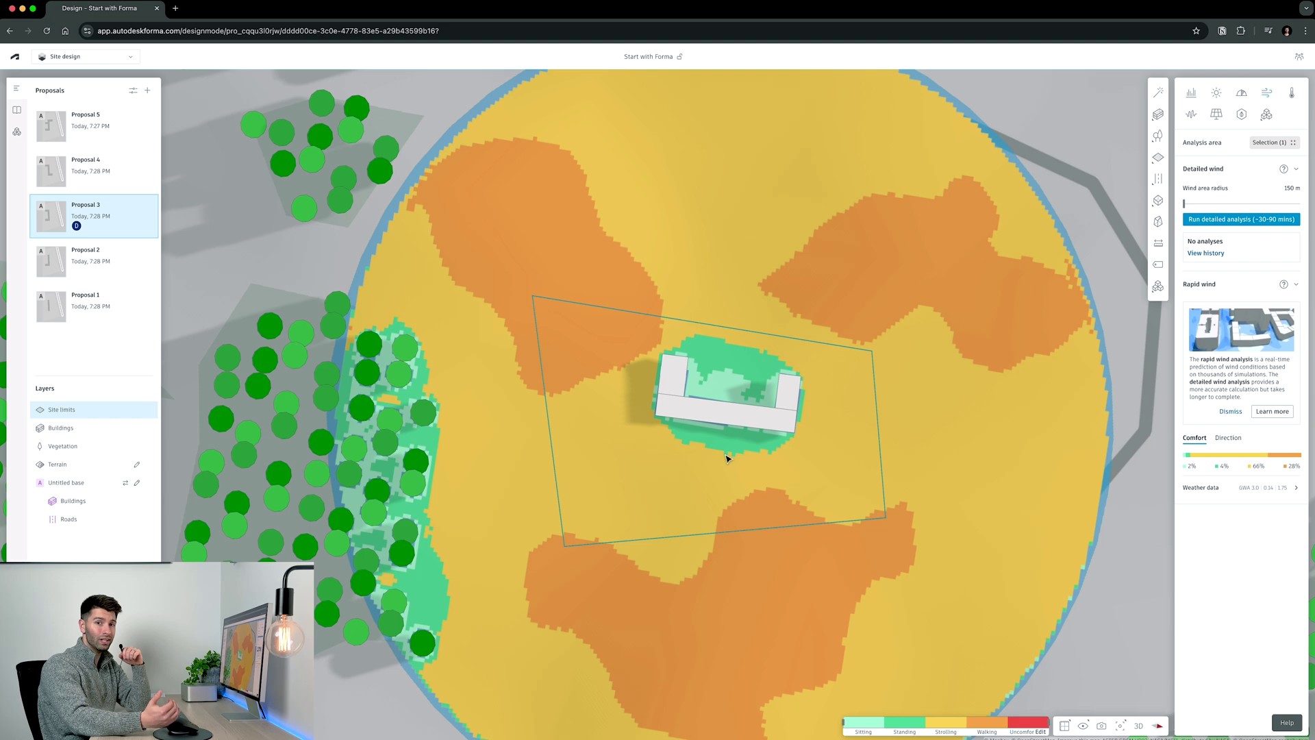
{"action": "left_click", "coordinate": [94, 178]}
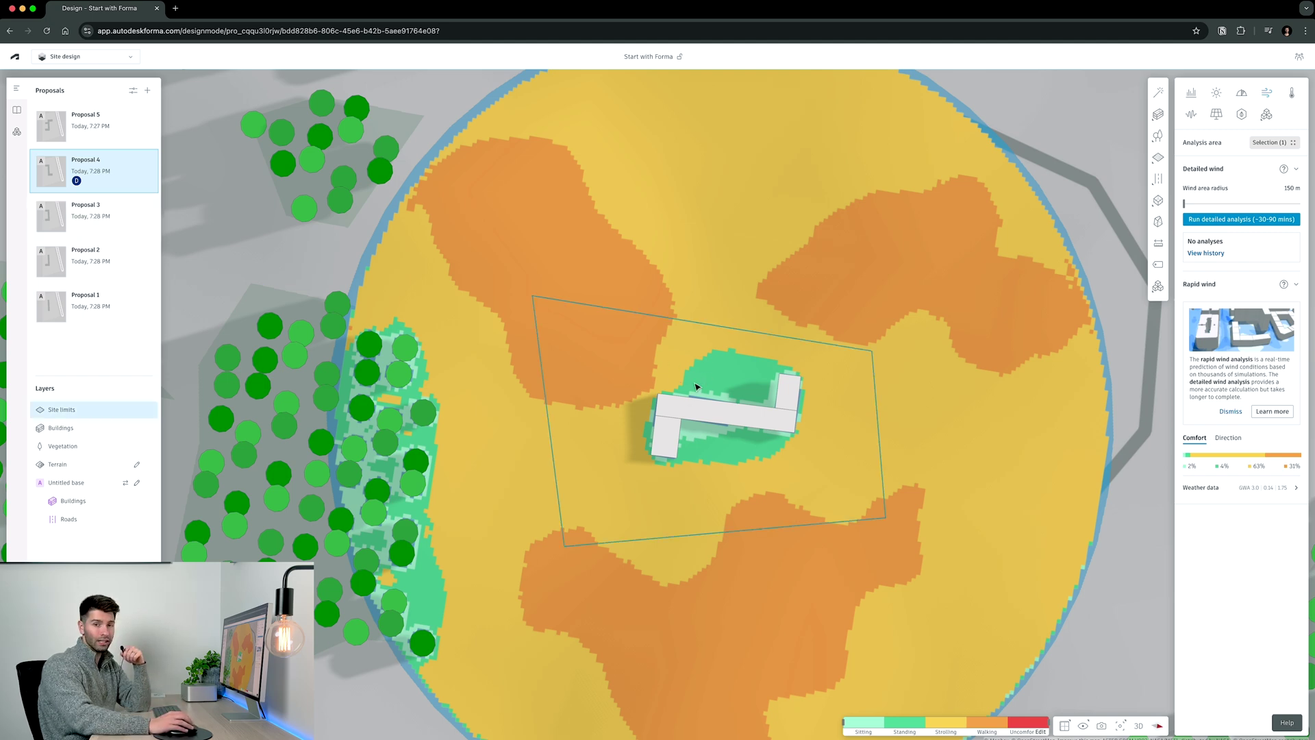
{"action": "left_click", "coordinate": [59, 121]}
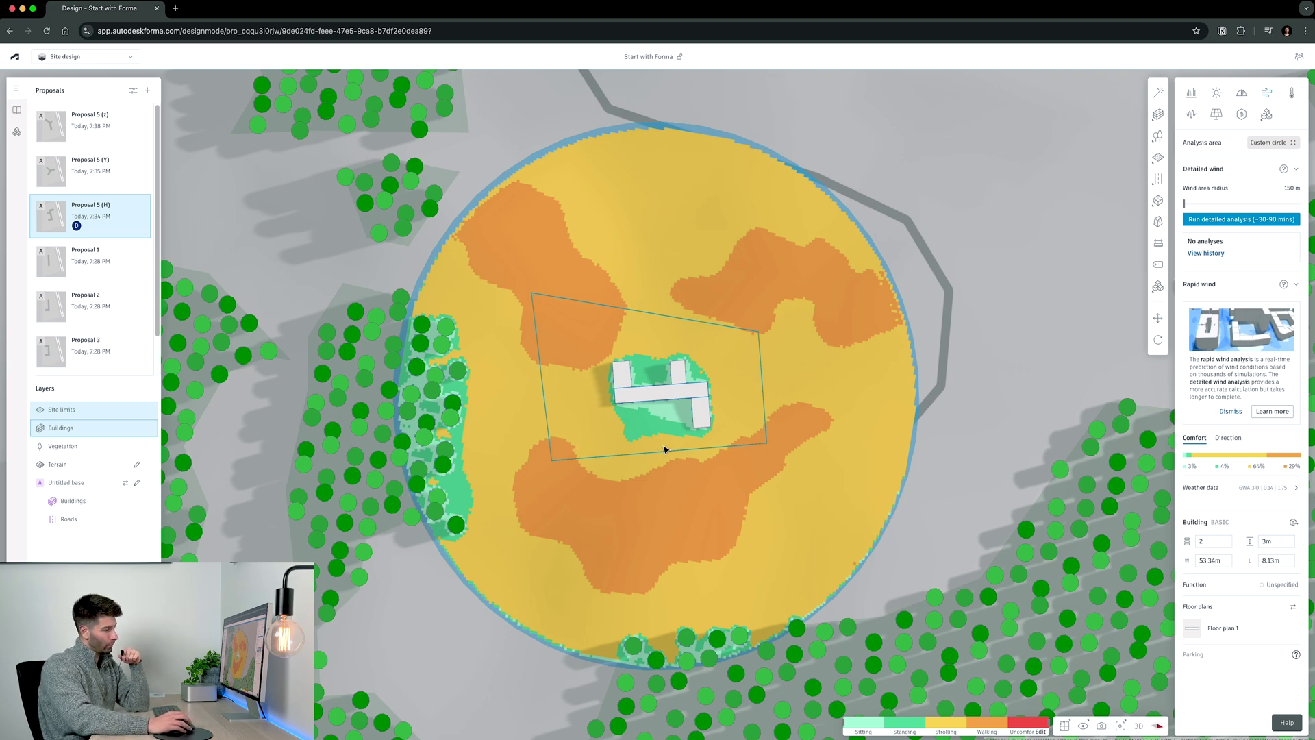
Step: Open Proposal 5 (Y) and inspect its site limits, Y-shaped building and western trees
{"action": "left_click", "coordinate": [219, 315]}
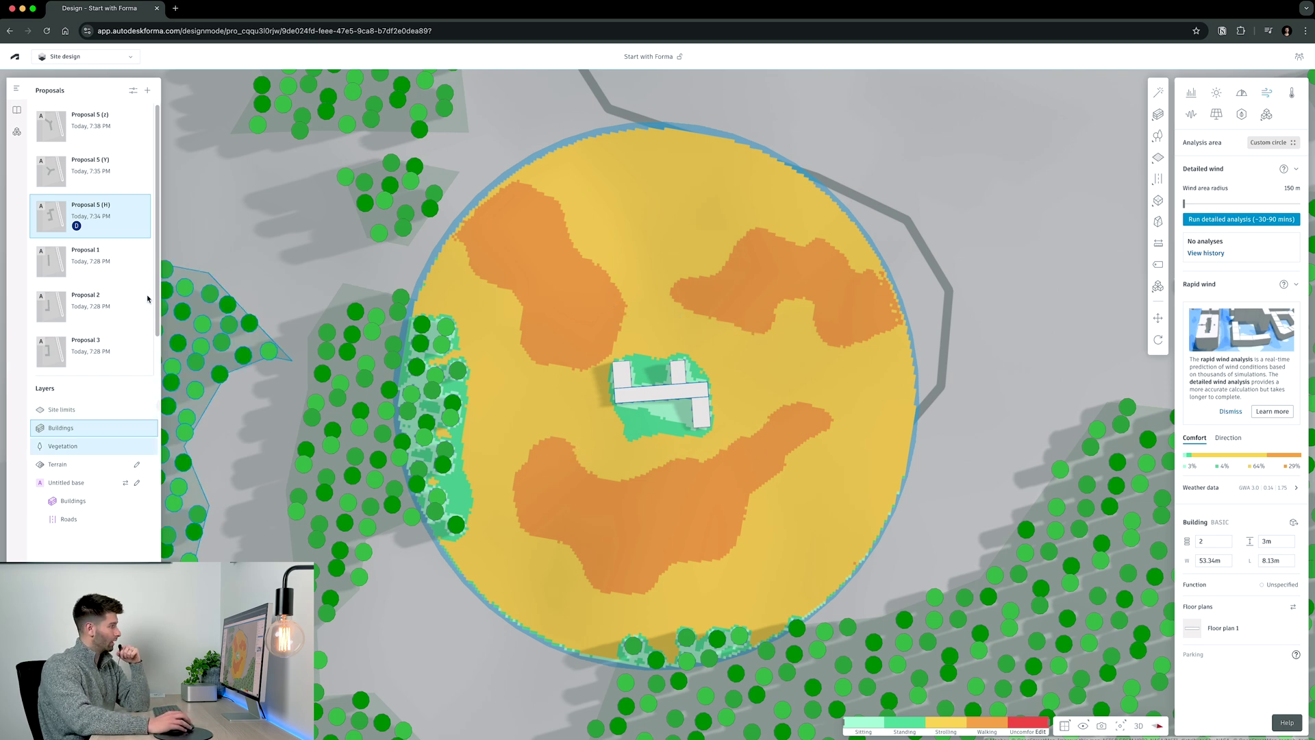
{"action": "left_click", "coordinate": [103, 183]}
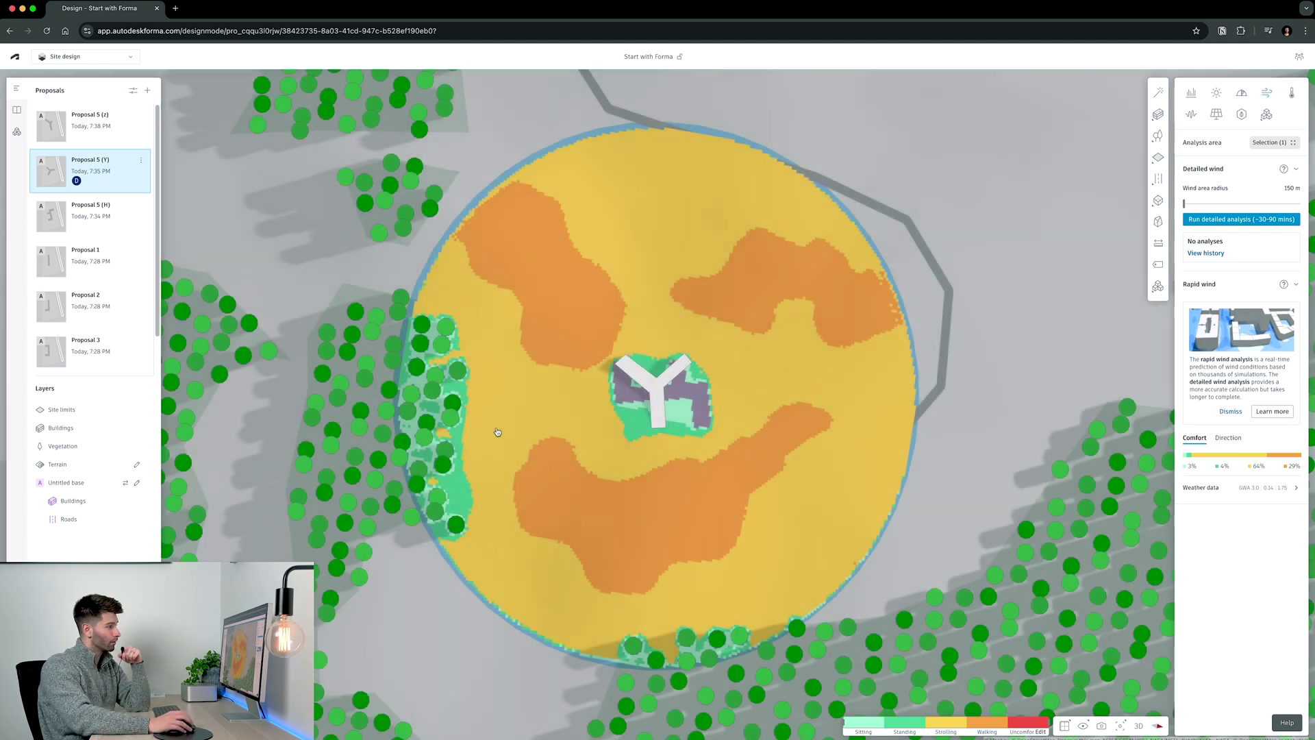
{"action": "left_click", "coordinate": [610, 417]}
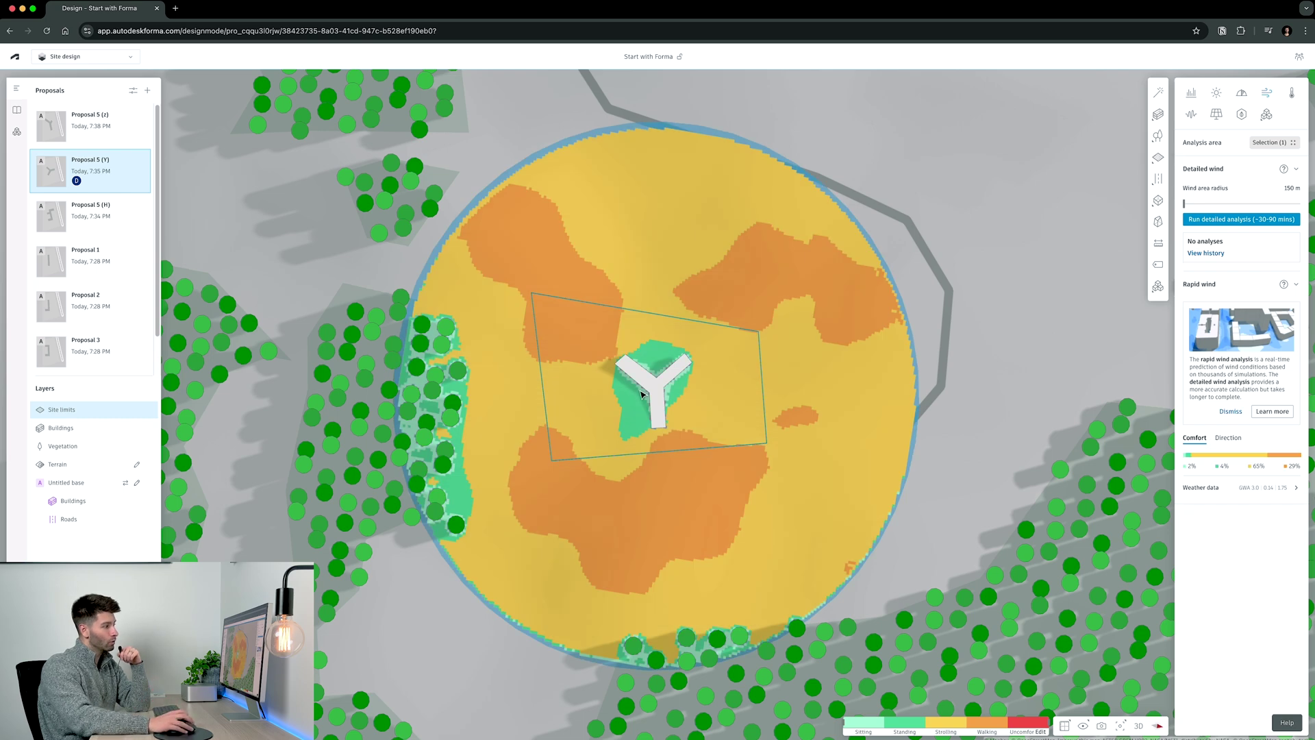
{"action": "scroll", "coordinate": [642, 394], "scroll_direction": "up", "scroll_amount": 3}
{"action": "left_click", "coordinate": [651, 400]}
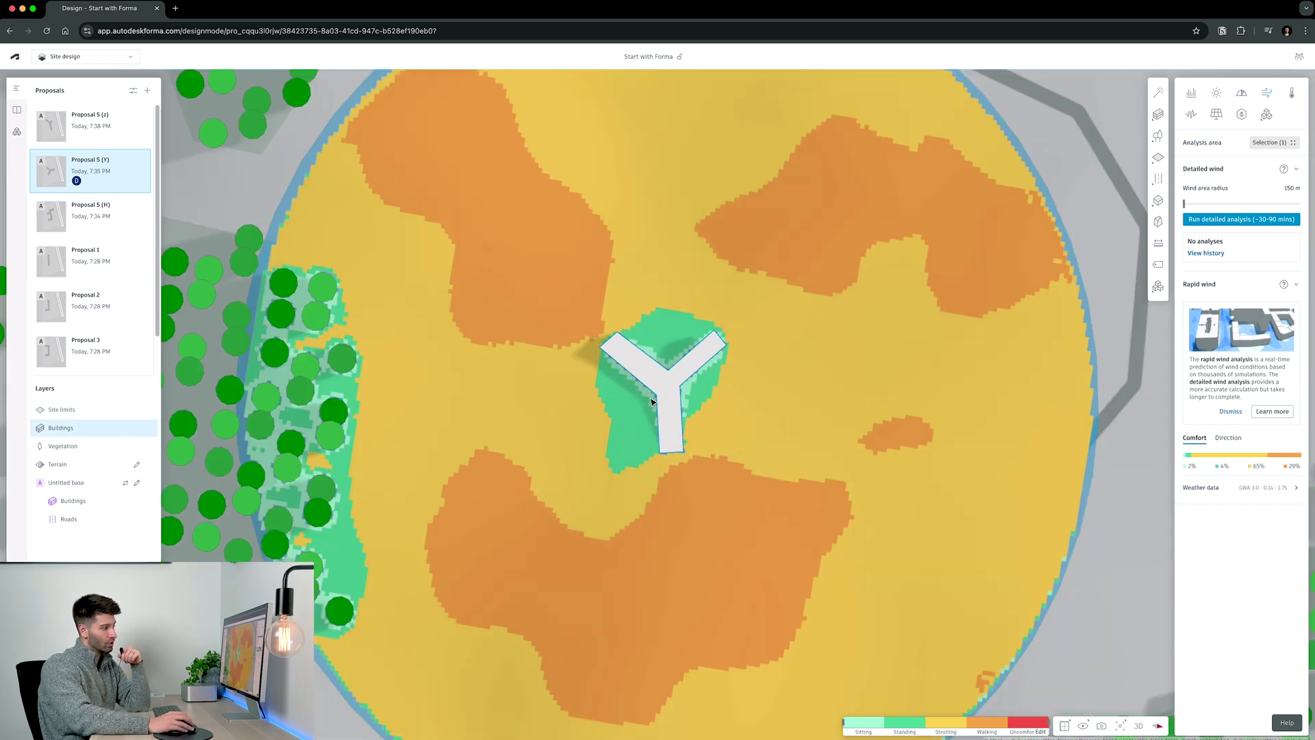
{"action": "left_click", "coordinate": [639, 432]}
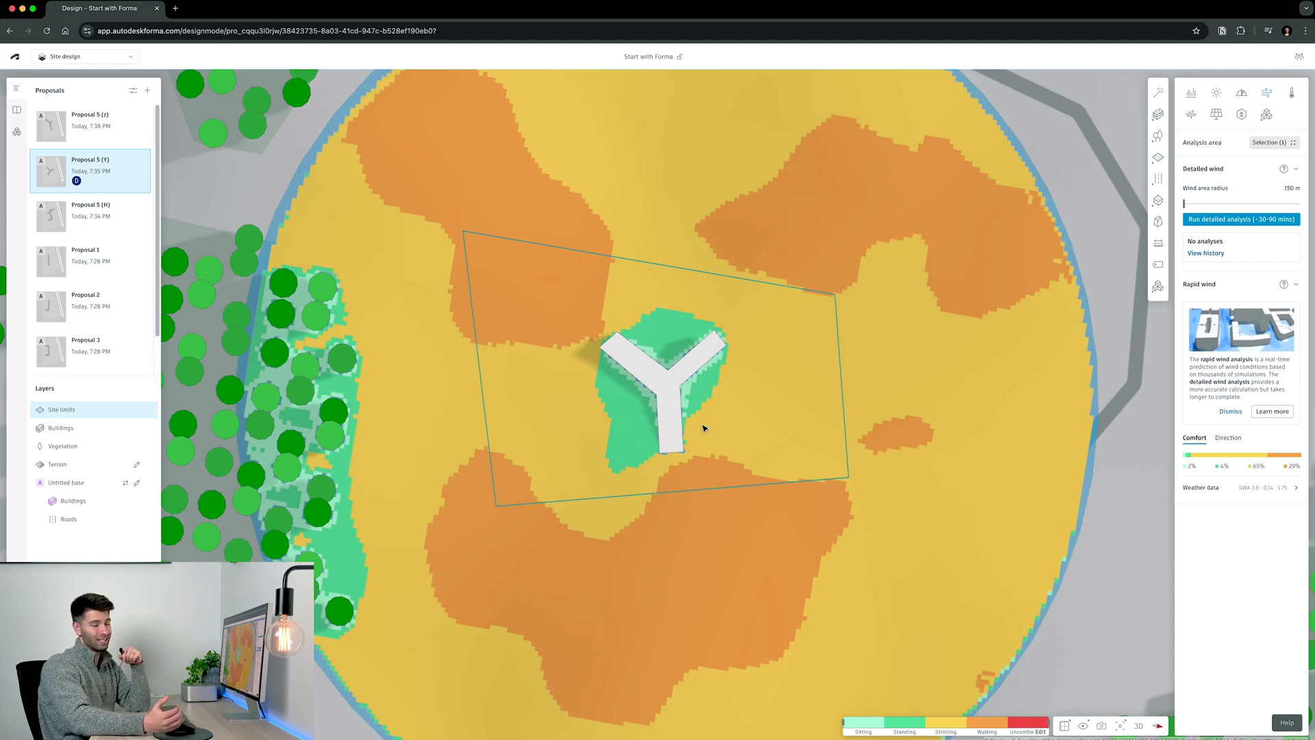
{"action": "left_click", "coordinate": [282, 282]}
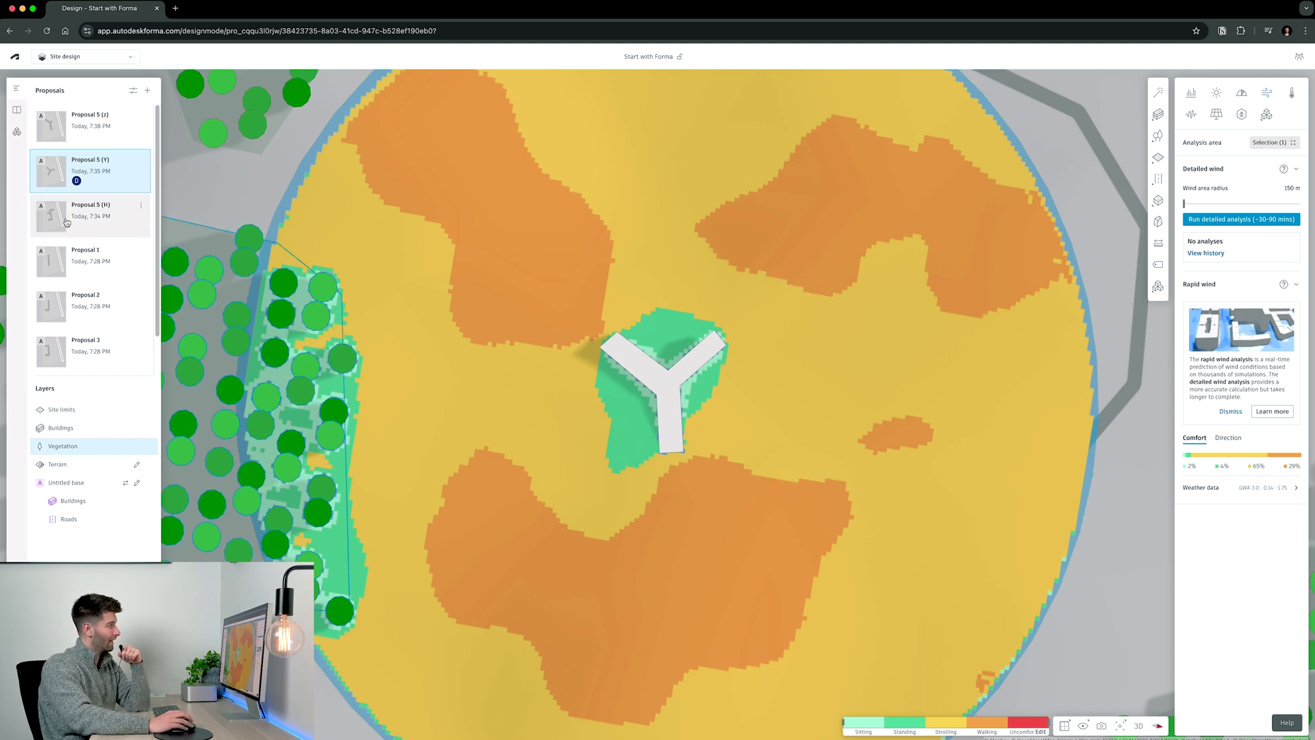
Step: Switch to Proposal 5 (z) and examine its wind comfort map
{"action": "left_click", "coordinate": [99, 147]}
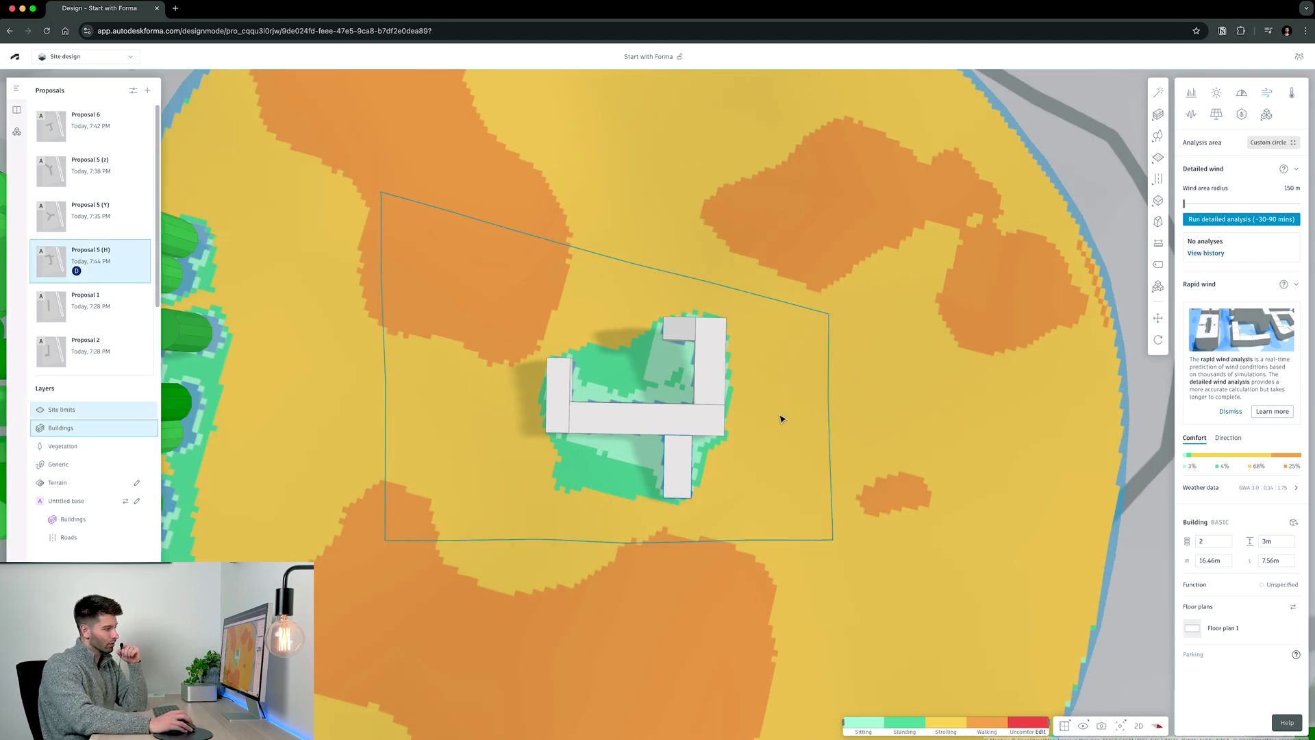
{"action": "scroll", "coordinate": [859, 407], "scroll_direction": "up", "scroll_amount": 2}
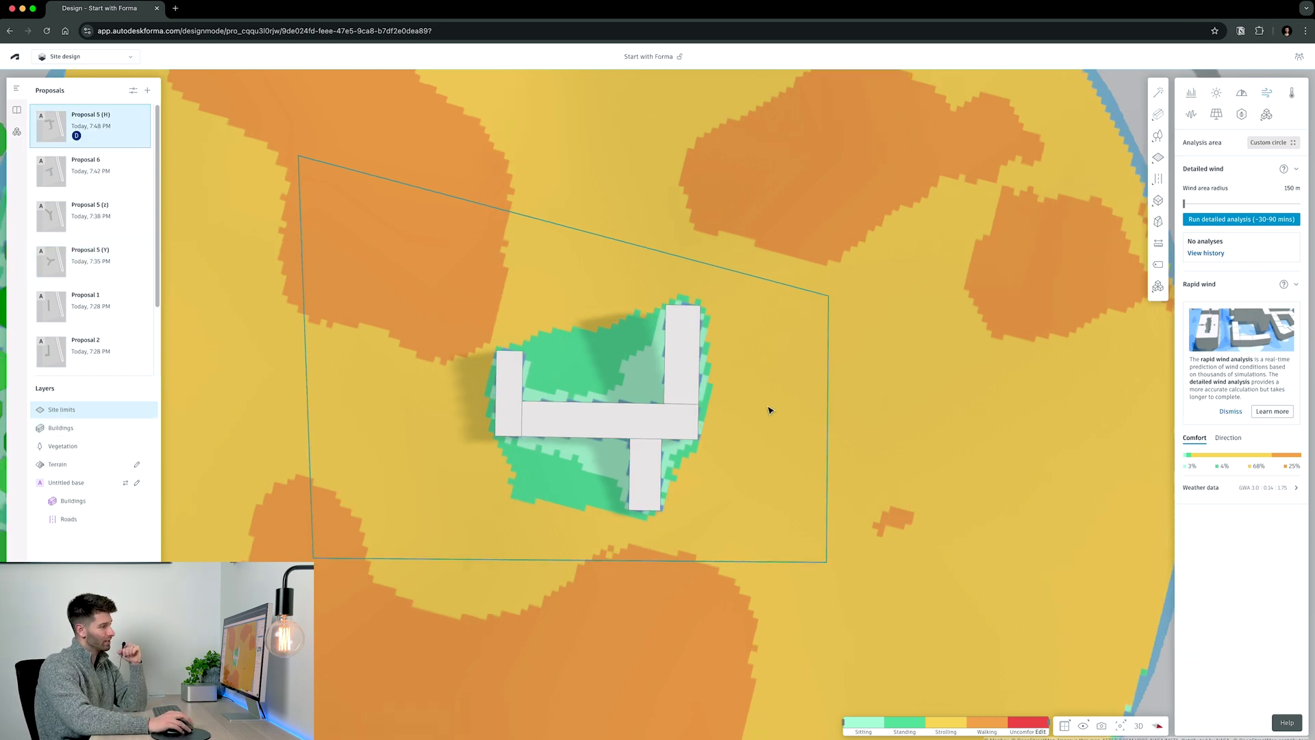
{"action": "scroll", "coordinate": [768, 410], "scroll_direction": "down", "scroll_amount": 5}
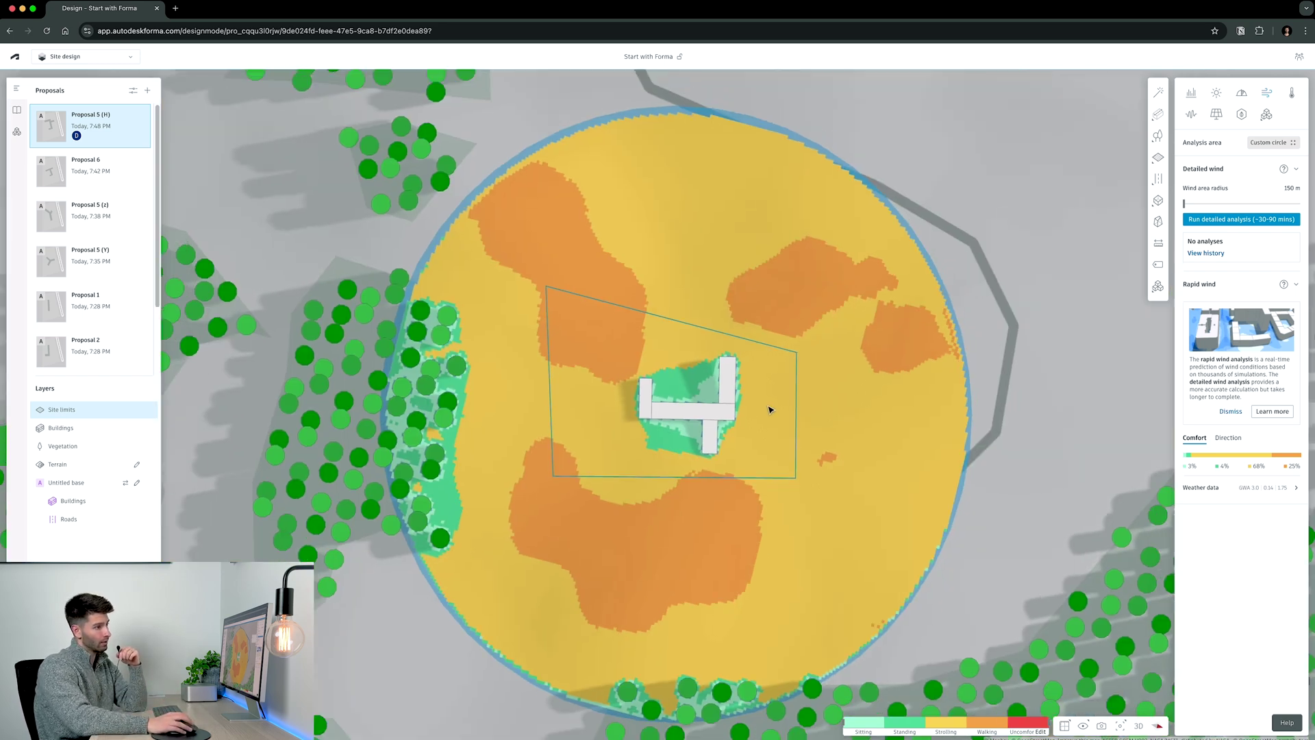
Step: Clear the selection, queue the detailed wind analysis, and start the Sun hours analysis
{"action": "key", "text": "Escape"}
{"action": "left_click", "coordinate": [1258, 220]}
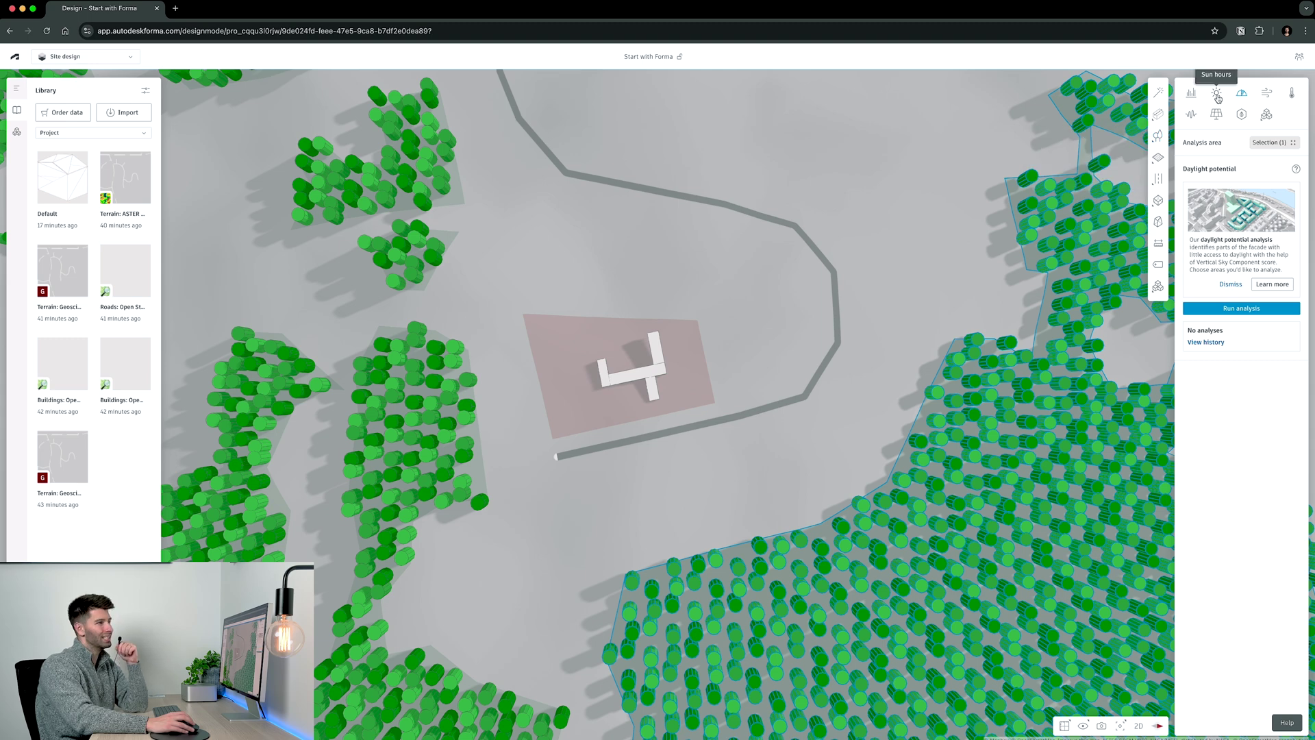
{"action": "left_click", "coordinate": [1218, 98]}
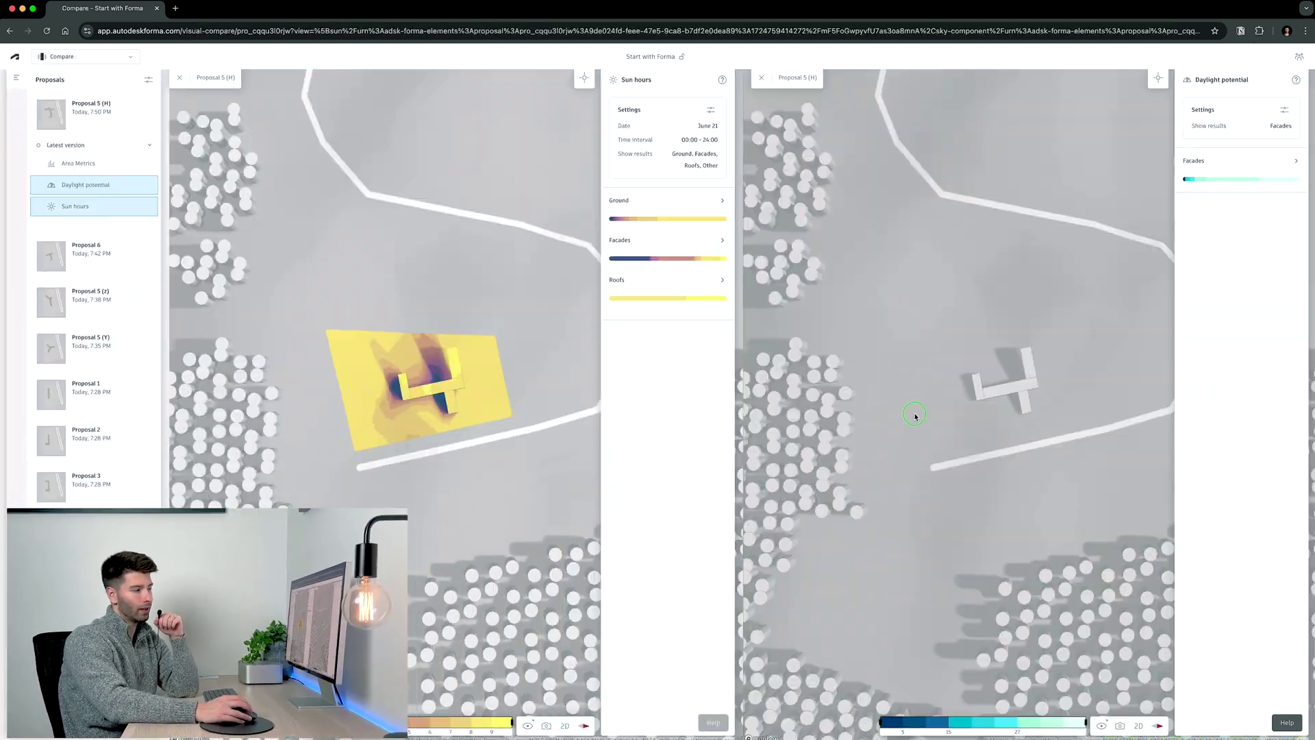
Step: Tilt and orbit both compare views into a perspective over Proposal 5 (H)'s site
{"action": "left_click_drag", "start_coordinate": [916, 414], "coordinate": [948, 359]}
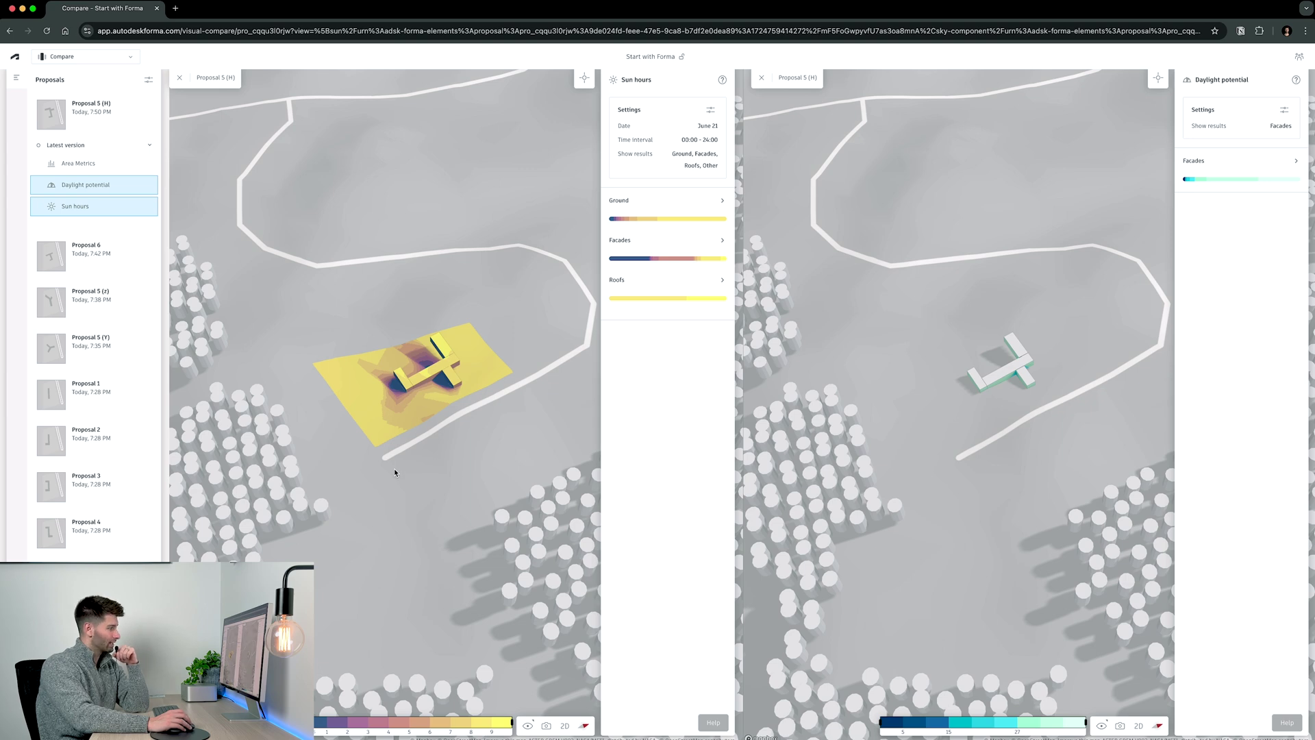
{"action": "mouse_move", "coordinate": [393, 461]}
{"action": "left_mouse_down"}
{"action": "mouse_move", "coordinate": [500, 411]}
{"action": "mouse_move", "coordinate": [415, 465]}
{"action": "left_mouse_up"}
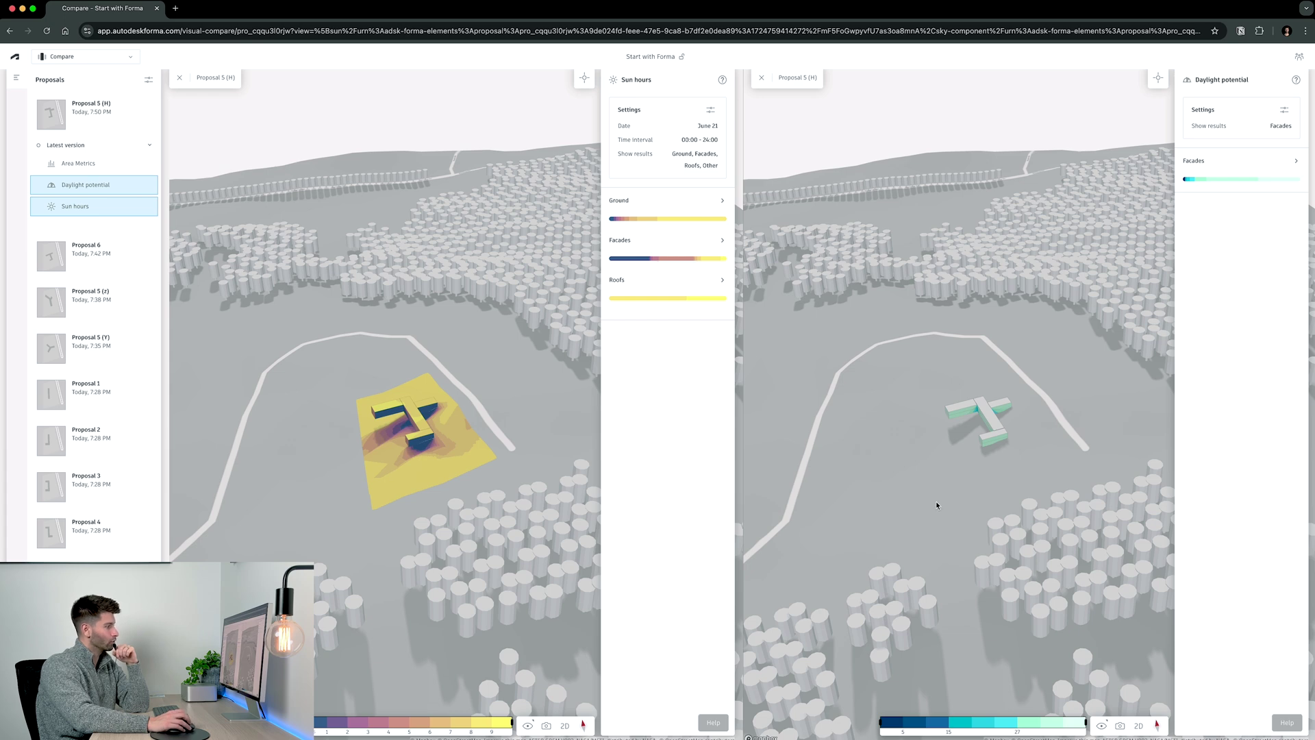
{"action": "scroll", "coordinate": [359, 460], "scroll_direction": "up", "scroll_amount": 5}
{"action": "left_click_drag", "start_coordinate": [346, 471], "coordinate": [357, 376]}
{"action": "left_click_drag", "start_coordinate": [380, 430], "coordinate": [447, 422]}
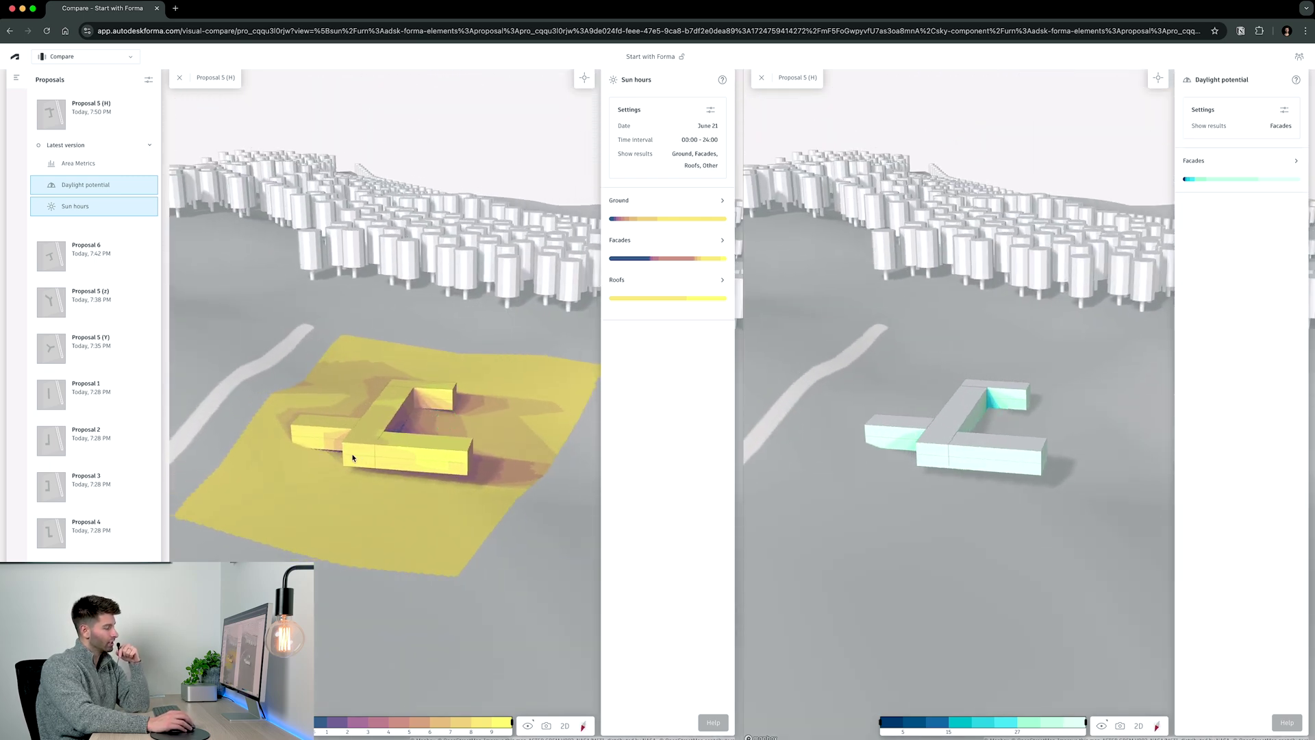
{"action": "left_click_drag", "start_coordinate": [376, 455], "coordinate": [398, 383]}
{"action": "scroll", "coordinate": [404, 428], "scroll_direction": "down", "scroll_amount": 3}
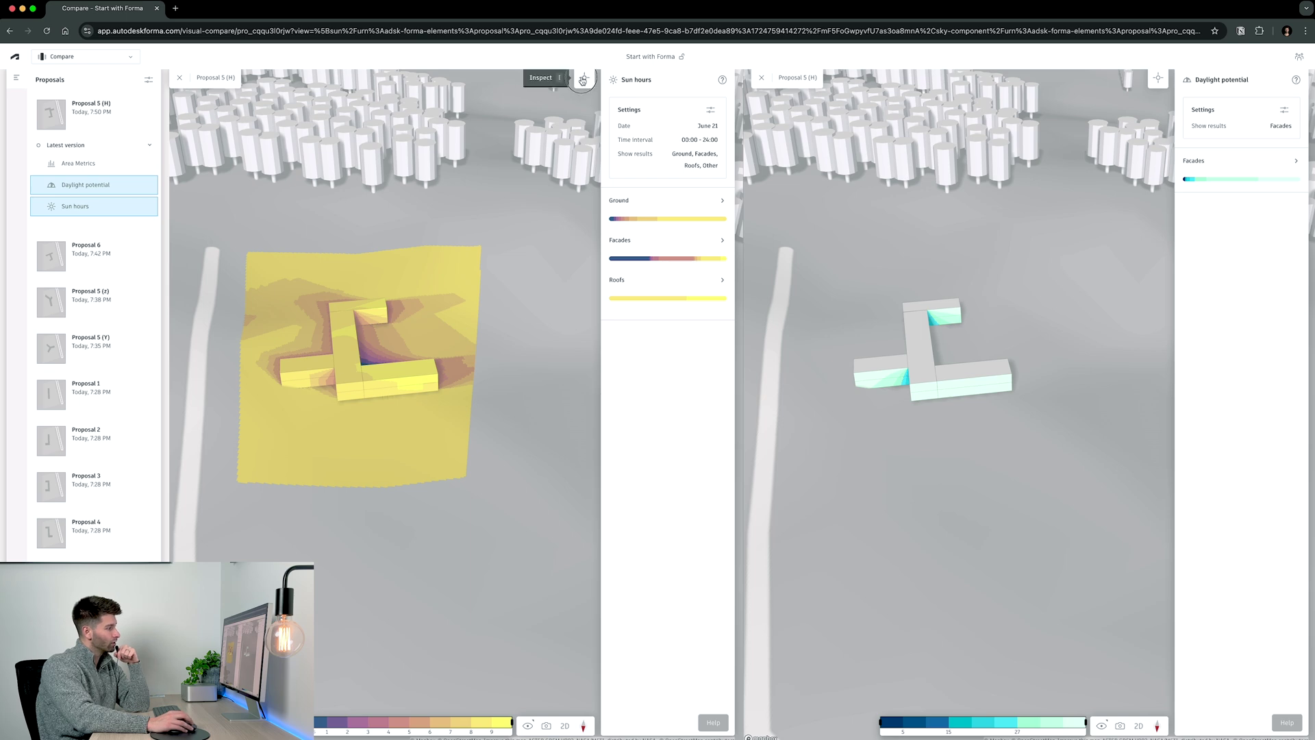
Step: Read sun-hours values at several points on the building's roof and facades
{"action": "left_click", "coordinate": [413, 383]}
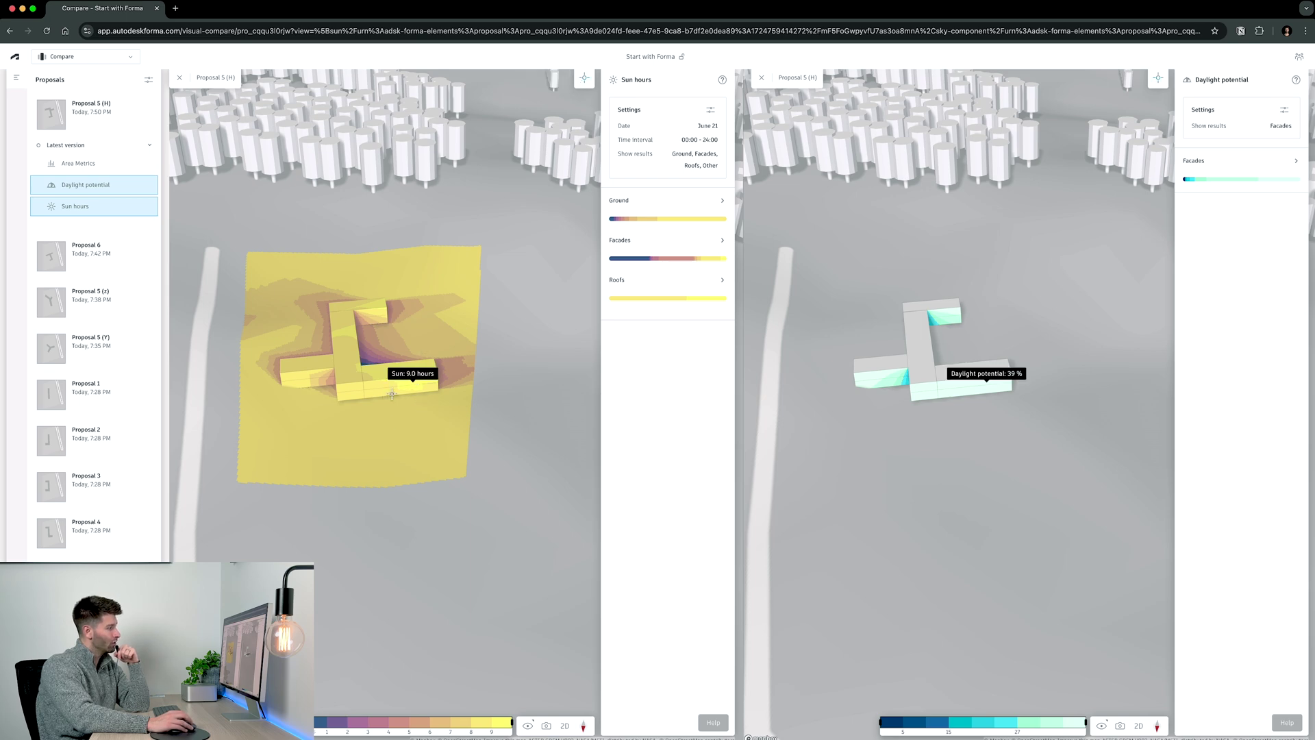
{"action": "left_click", "coordinate": [382, 389]}
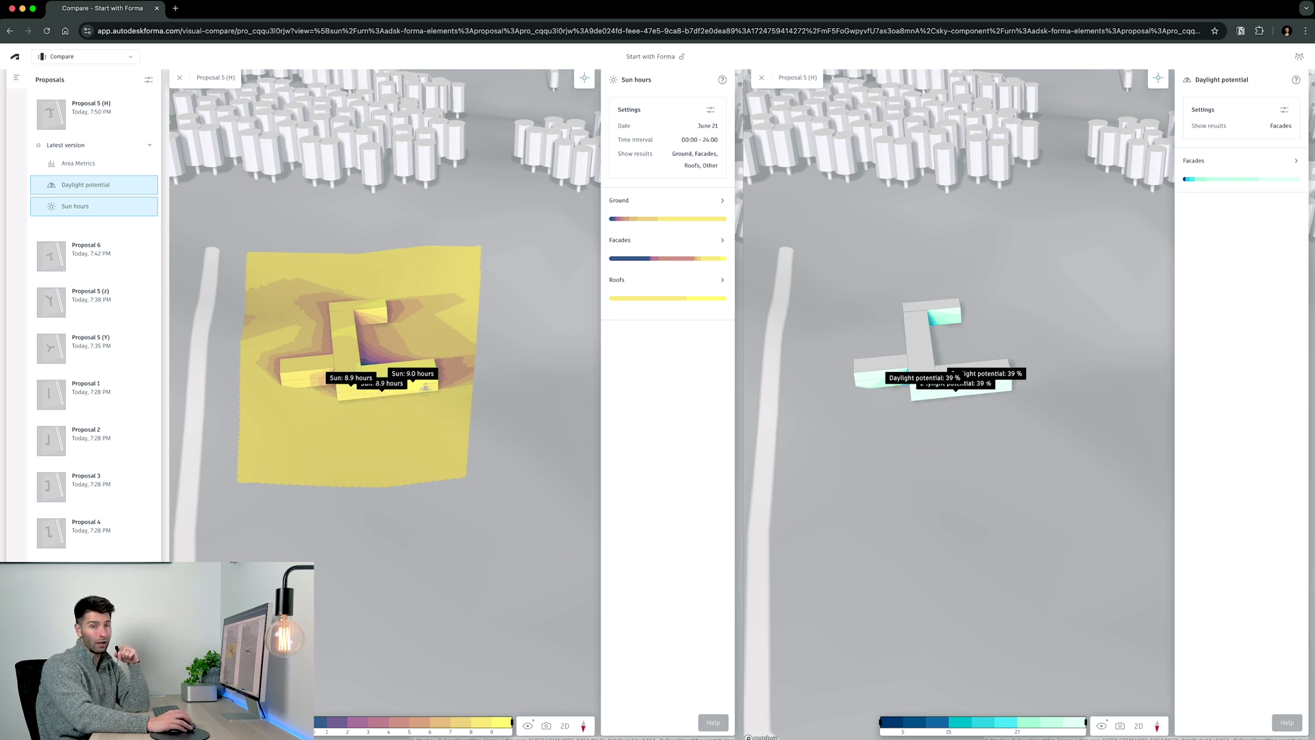
{"action": "left_click_drag", "start_coordinate": [350, 387], "coordinate": [439, 421]}
{"action": "left_click", "coordinate": [443, 370]}
{"action": "left_click", "coordinate": [378, 416]}
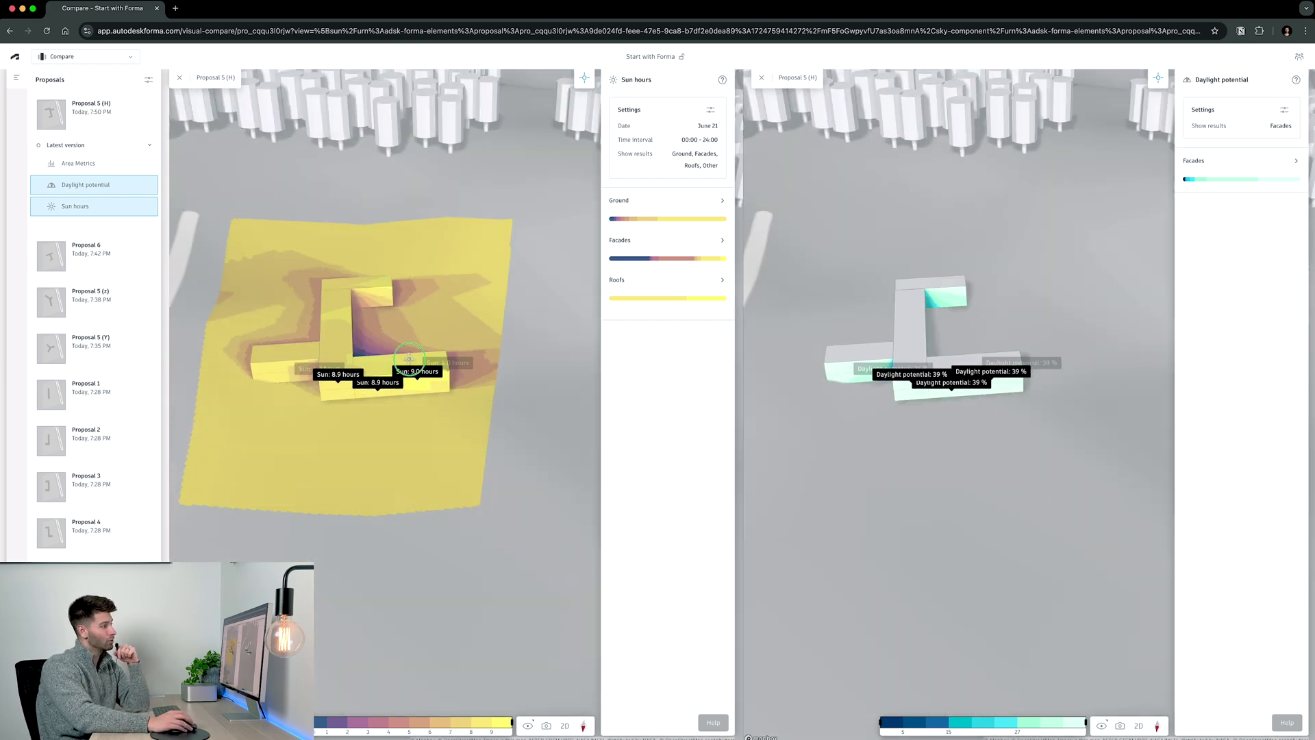
Step: Orbit around the H-building to show the surrounding buildings in both views
{"action": "left_click_drag", "start_coordinate": [439, 420], "coordinate": [441, 287]}
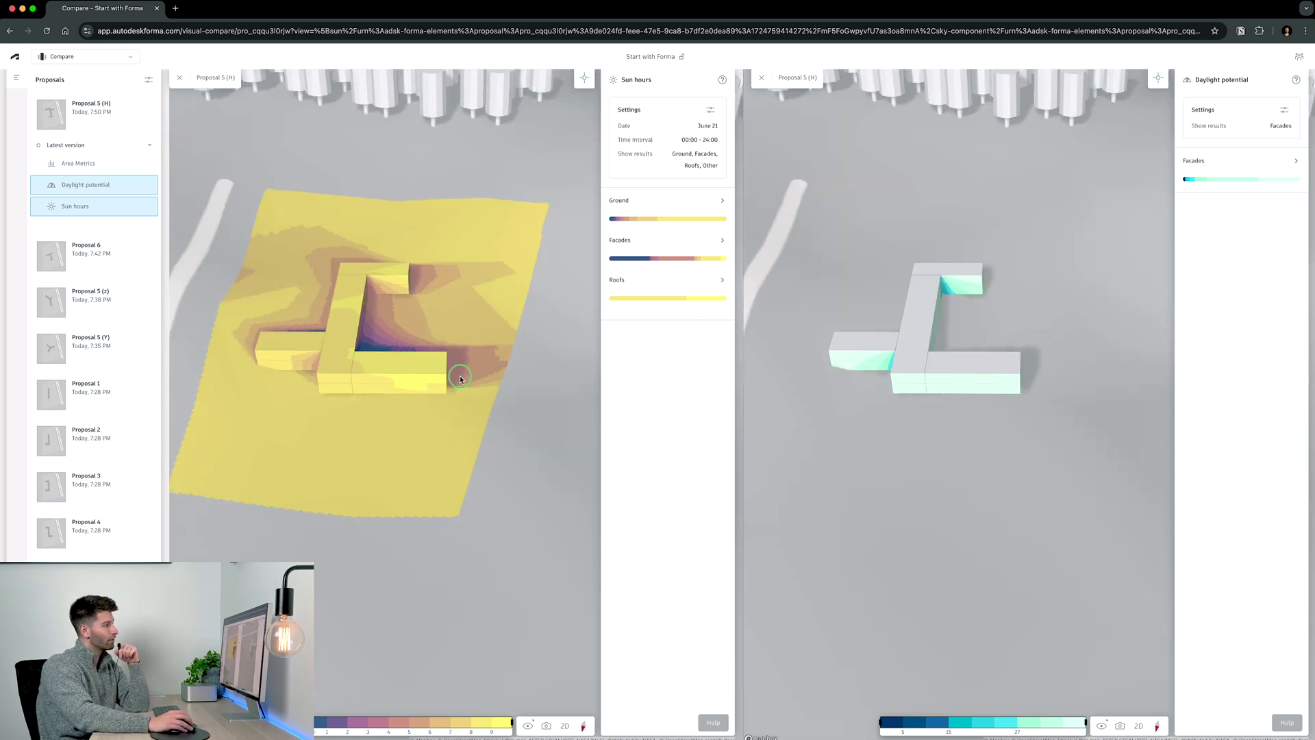
{"action": "right_click_drag", "start_coordinate": [376, 376], "coordinate": [411, 363]}
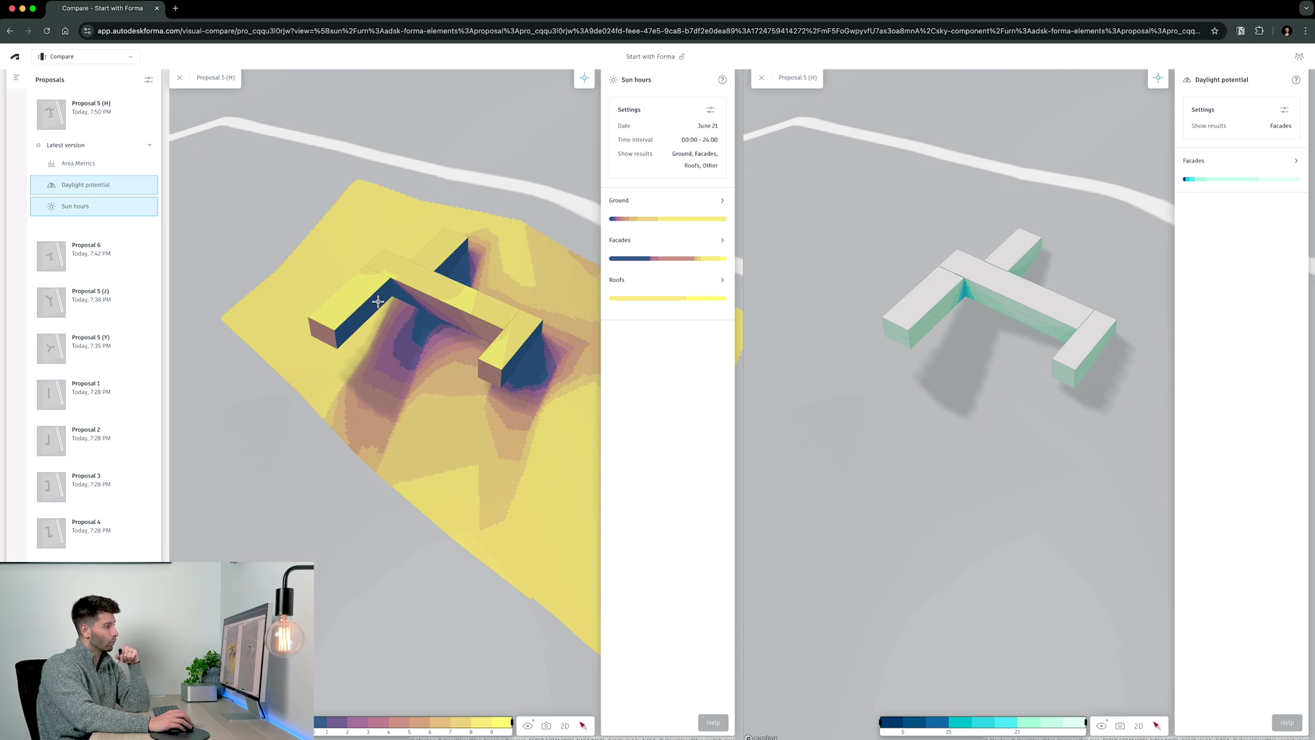
{"action": "scroll", "coordinate": [380, 302], "scroll_direction": "down", "scroll_amount": 5}
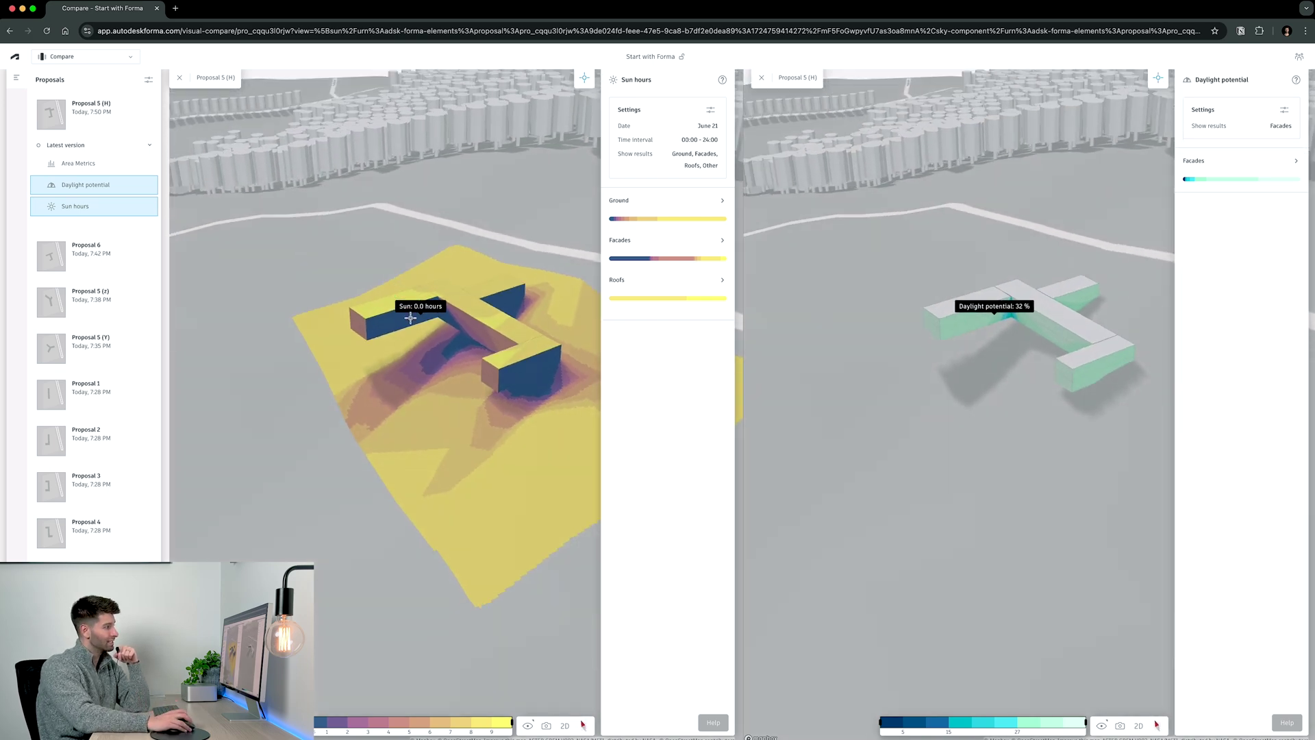
{"action": "scroll", "coordinate": [404, 317], "scroll_direction": "up", "scroll_amount": 5}
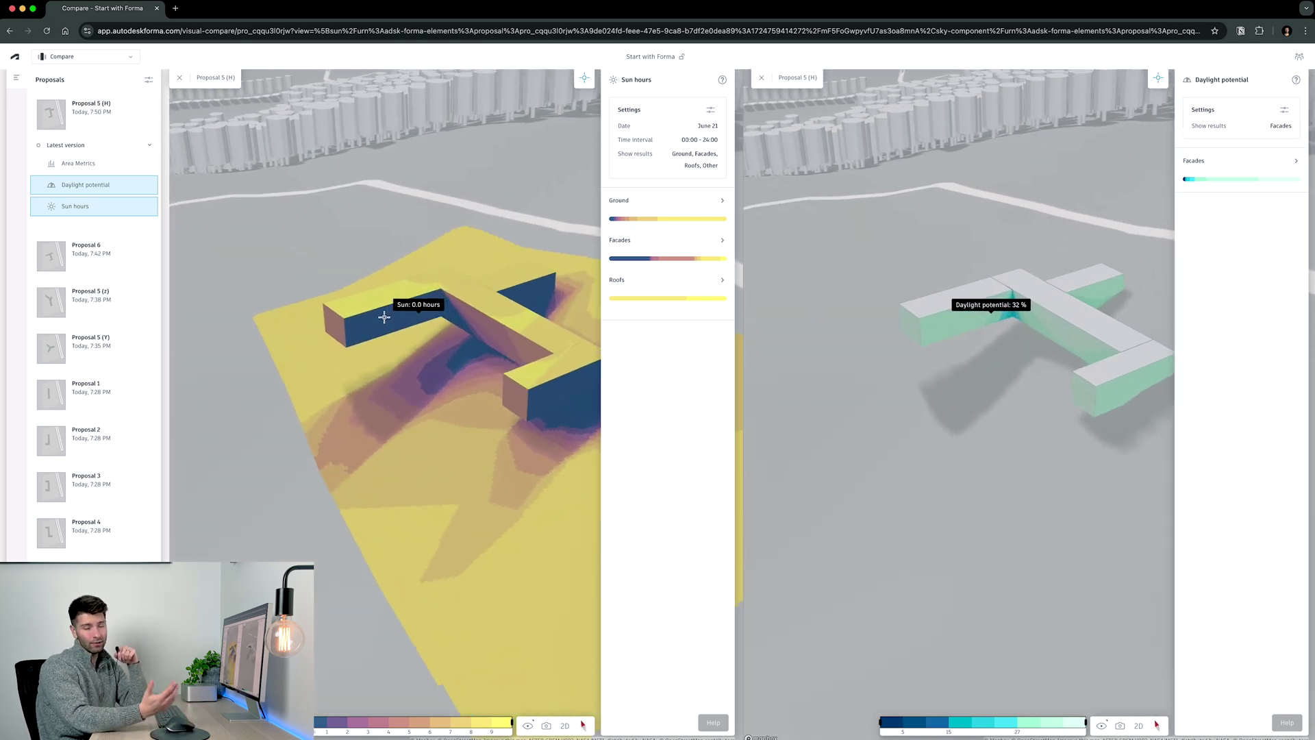
{"action": "right_click_drag", "start_coordinate": [384, 317], "coordinate": [351, 426]}
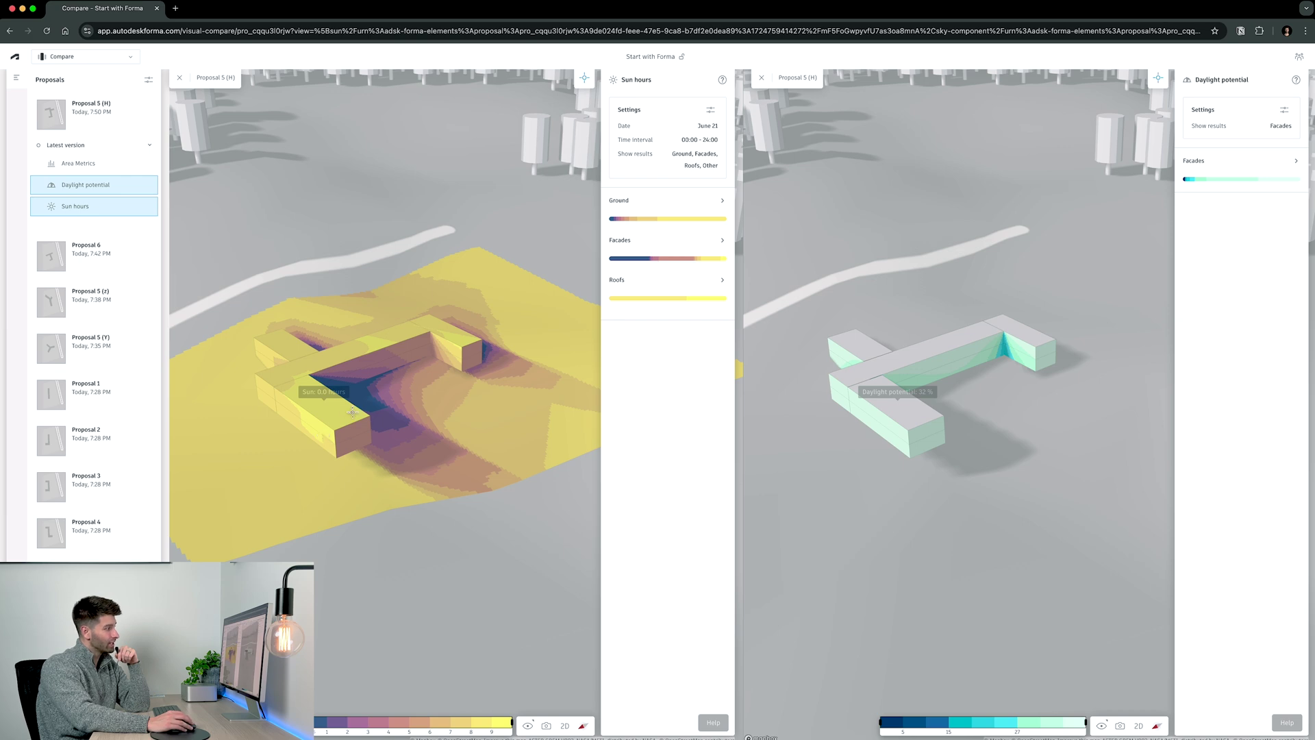
{"action": "right_click_drag", "start_coordinate": [323, 436], "coordinate": [302, 374]}
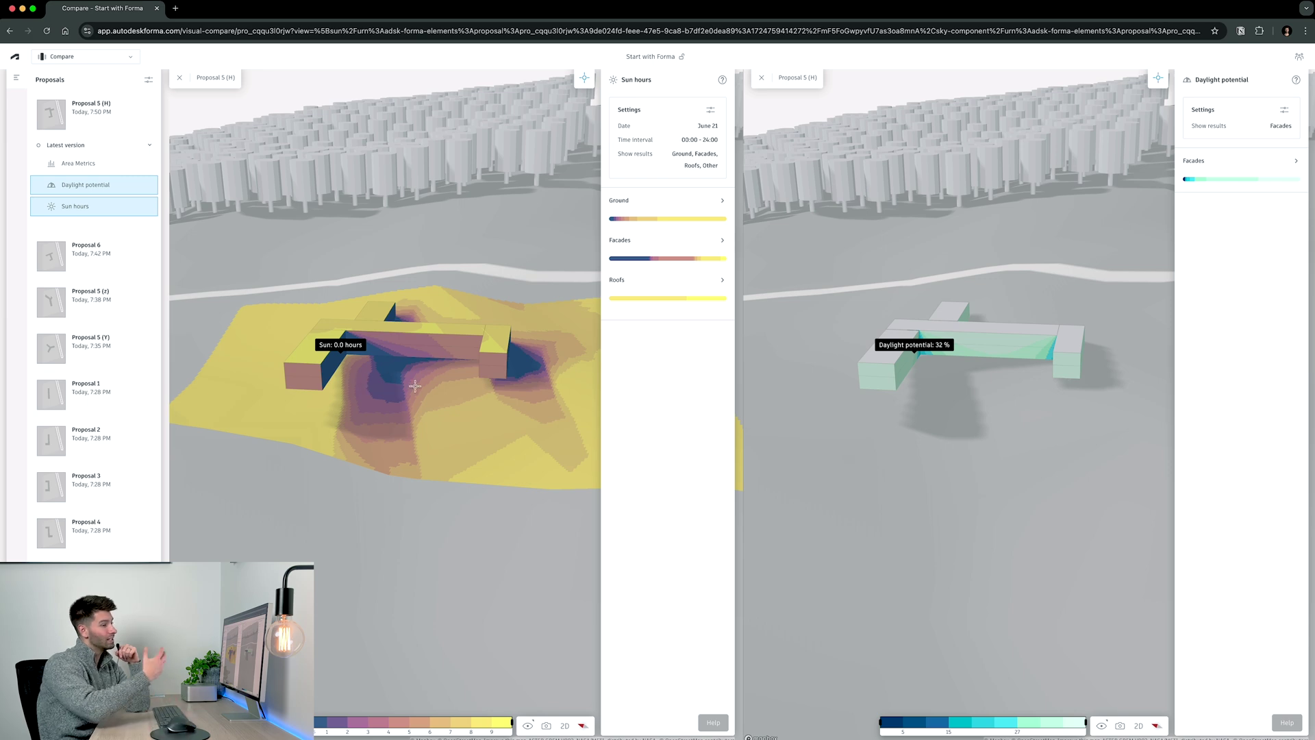
{"action": "left_click_drag", "start_coordinate": [354, 376], "coordinate": [310, 330]}
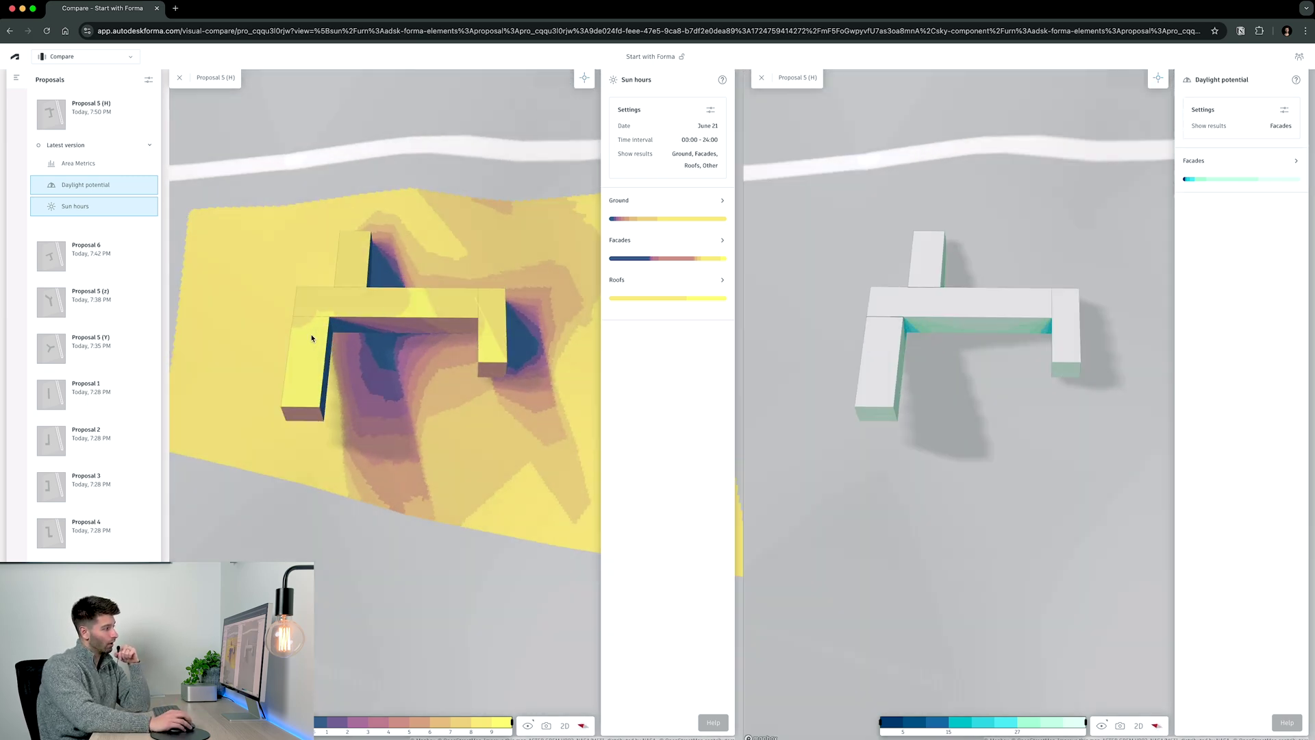
{"action": "left_click_drag", "start_coordinate": [311, 336], "coordinate": [363, 318]}
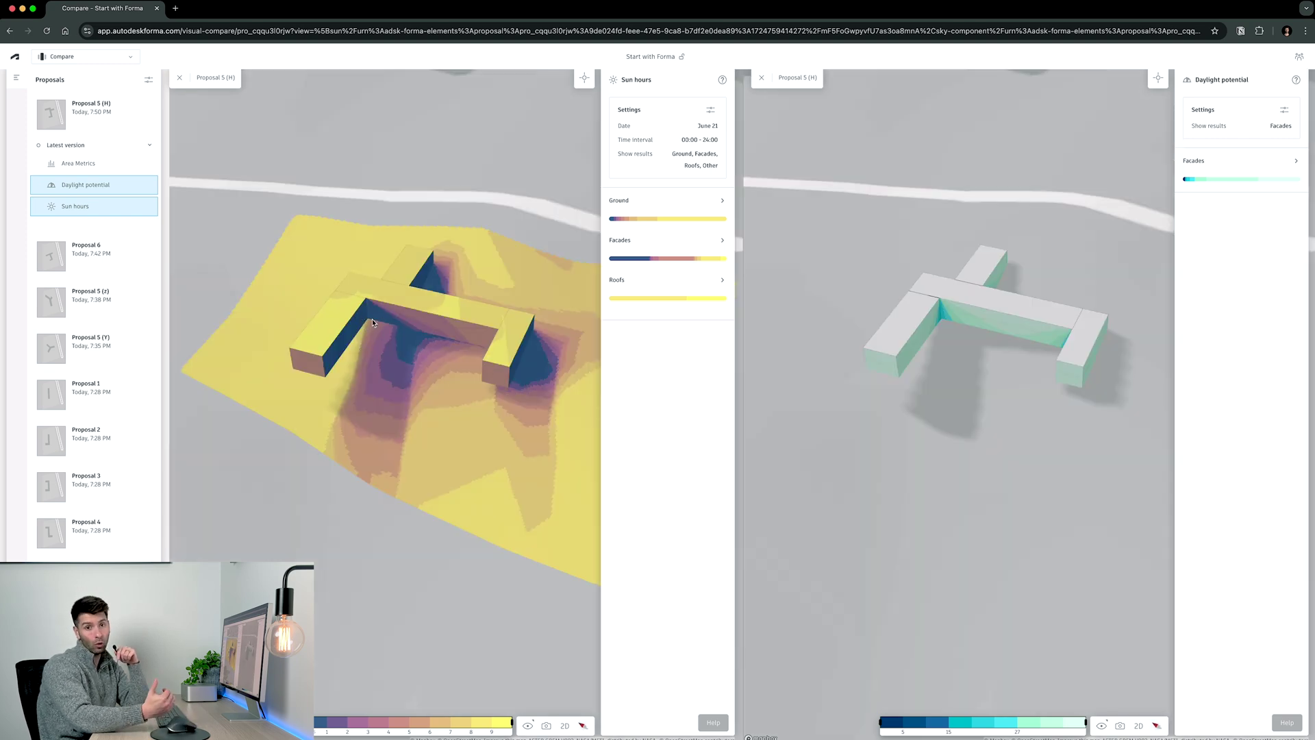
{"action": "left_click_drag", "start_coordinate": [373, 321], "coordinate": [520, 444]}
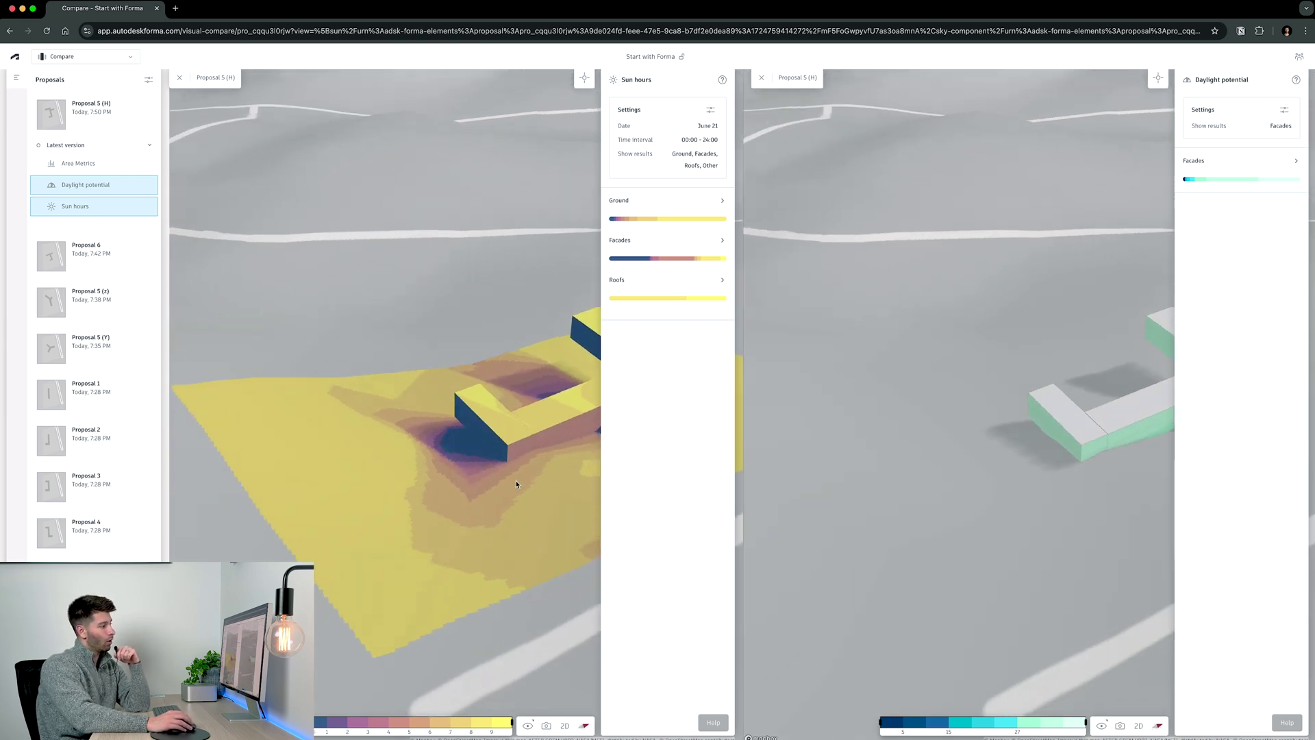
{"action": "scroll", "coordinate": [498, 453], "scroll_direction": "down", "scroll_amount": 5}
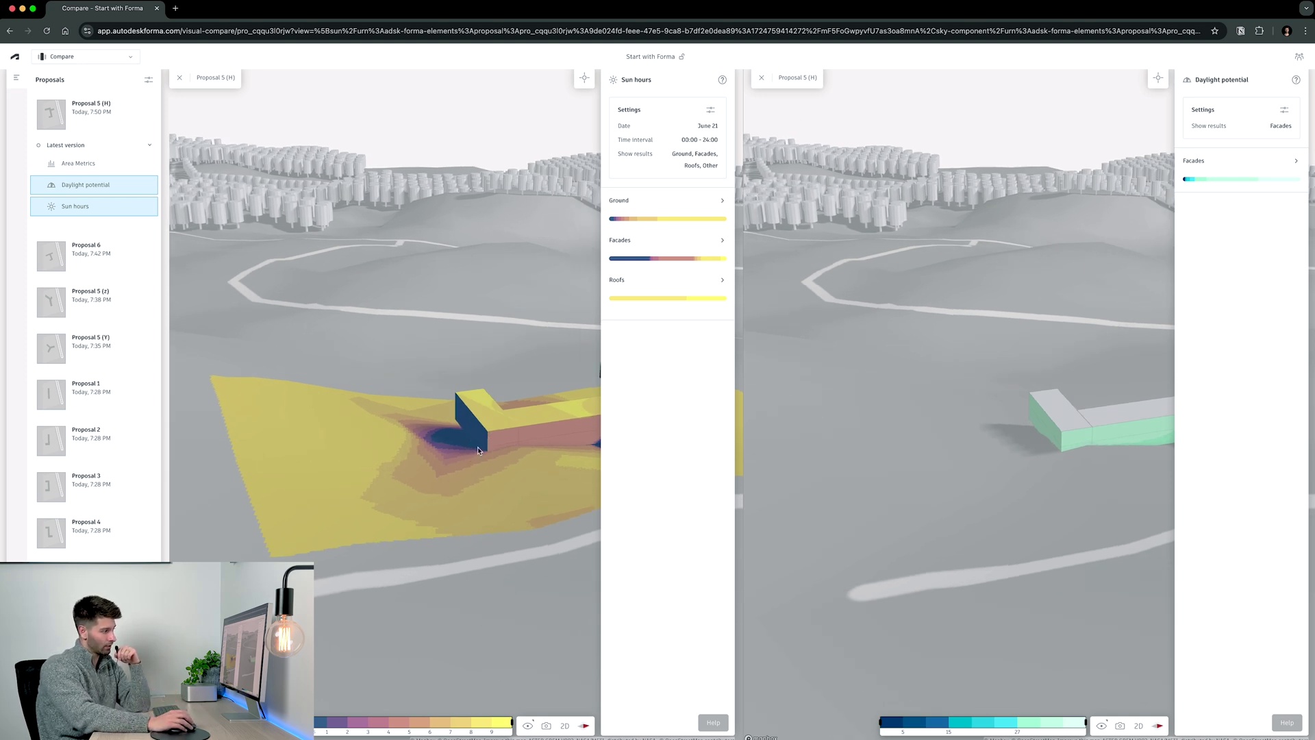
{"action": "scroll", "coordinate": [428, 454], "scroll_direction": "up", "scroll_amount": 3}
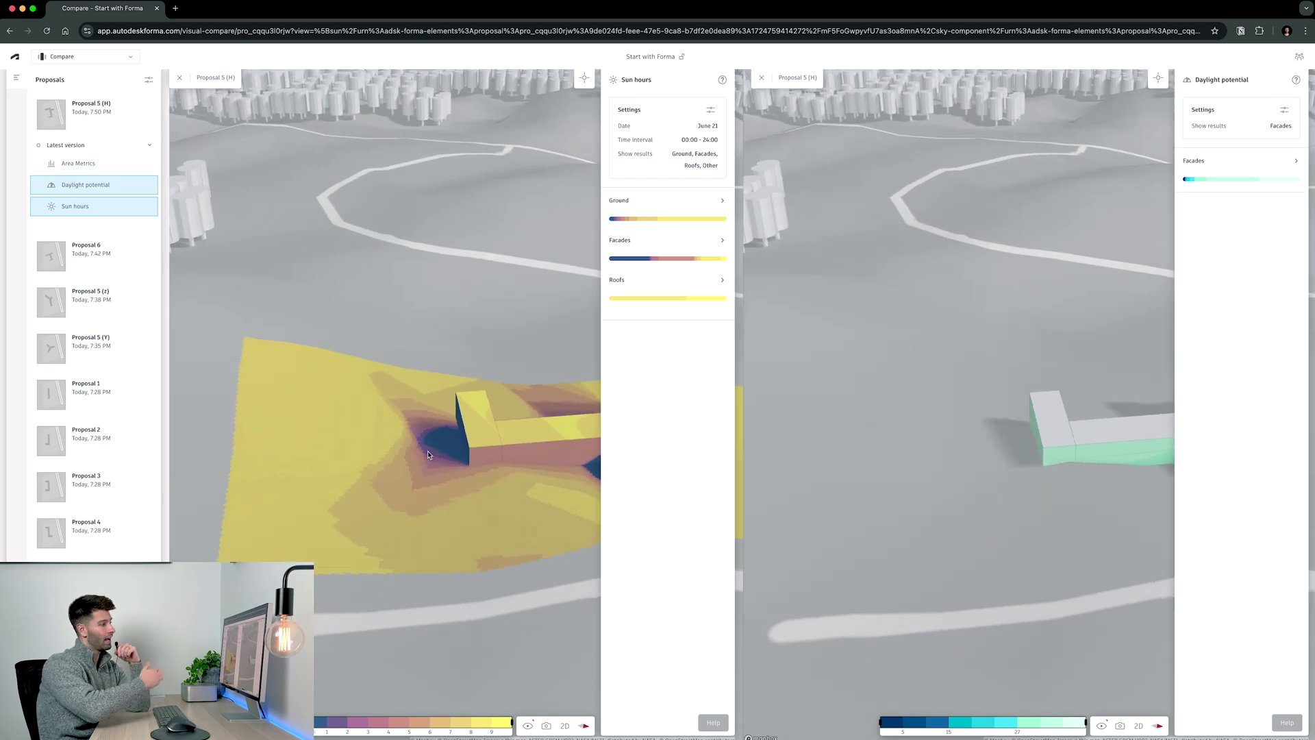
Step: Frame the whole H-building and check its shaded inner corner, reading 0.2 hours
{"action": "left_click_drag", "start_coordinate": [428, 453], "coordinate": [335, 506]}
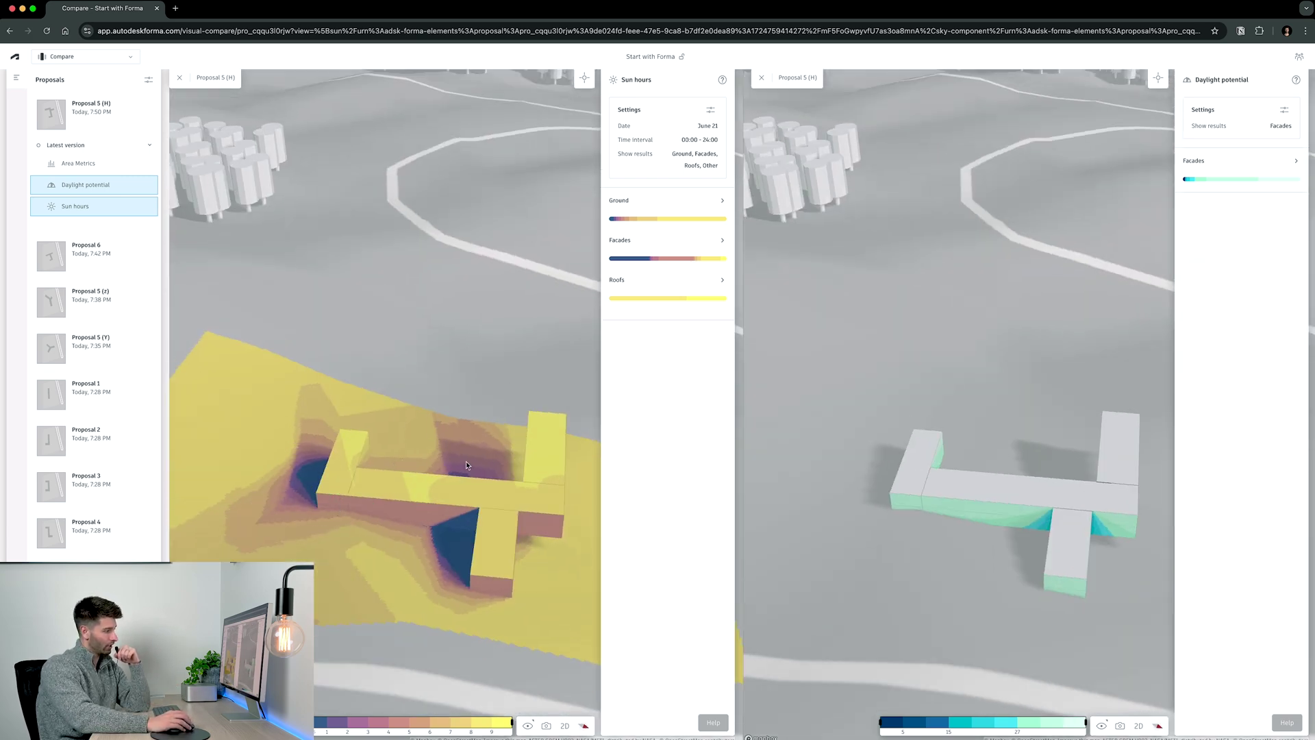
{"action": "left_click_drag", "start_coordinate": [384, 549], "coordinate": [459, 492]}
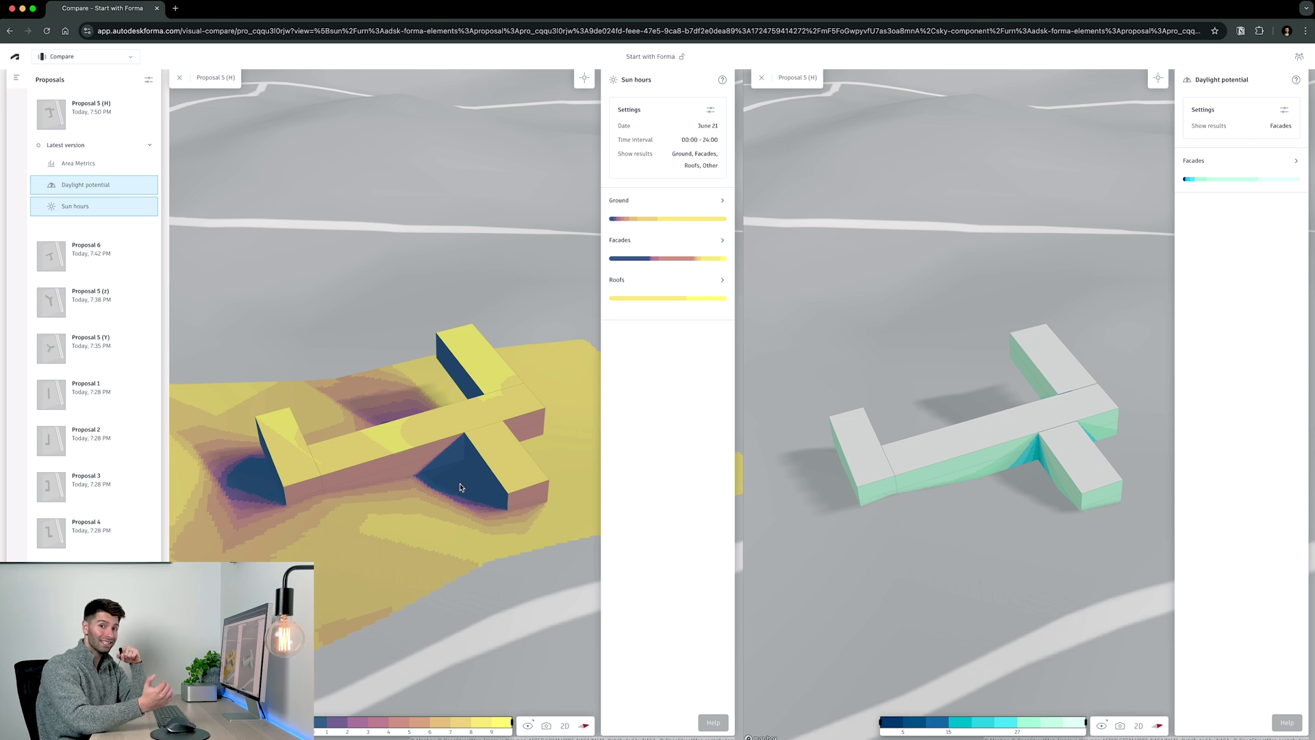
{"action": "right_click_drag", "start_coordinate": [461, 488], "coordinate": [380, 484]}
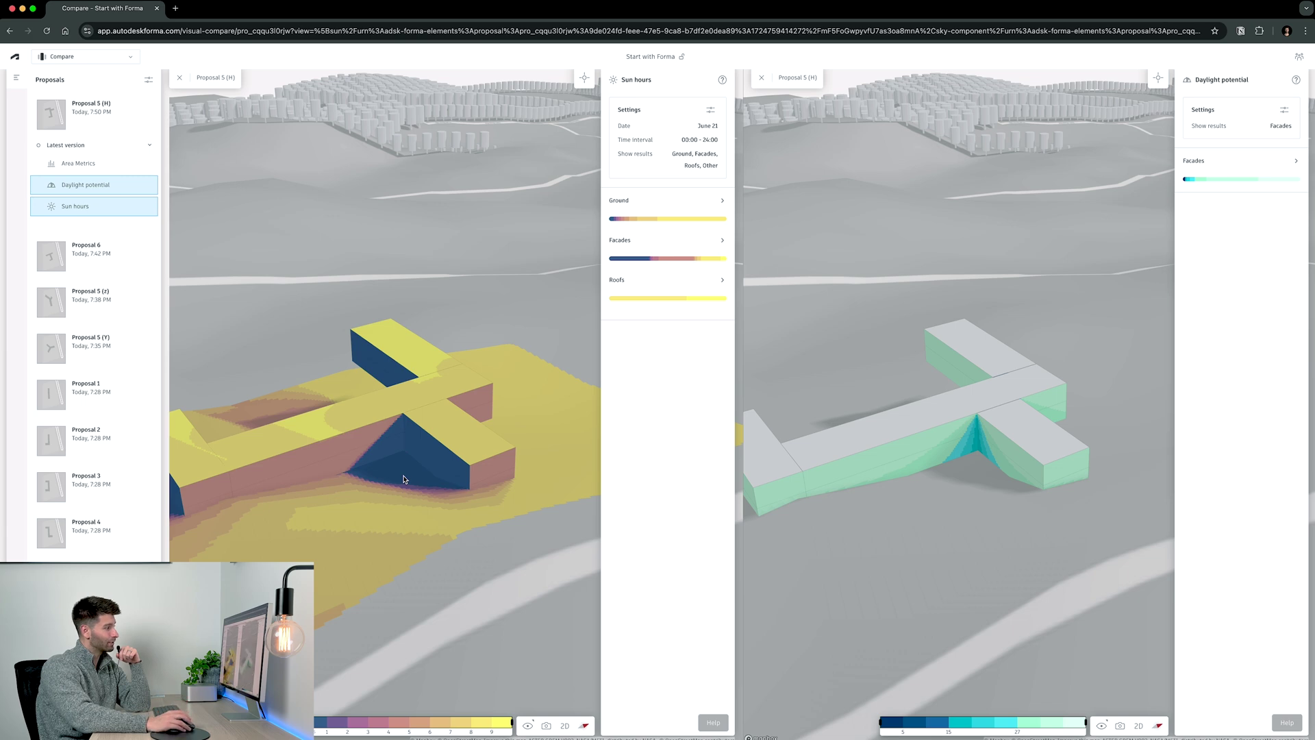
{"action": "scroll", "coordinate": [395, 474], "scroll_direction": "up", "scroll_amount": 2}
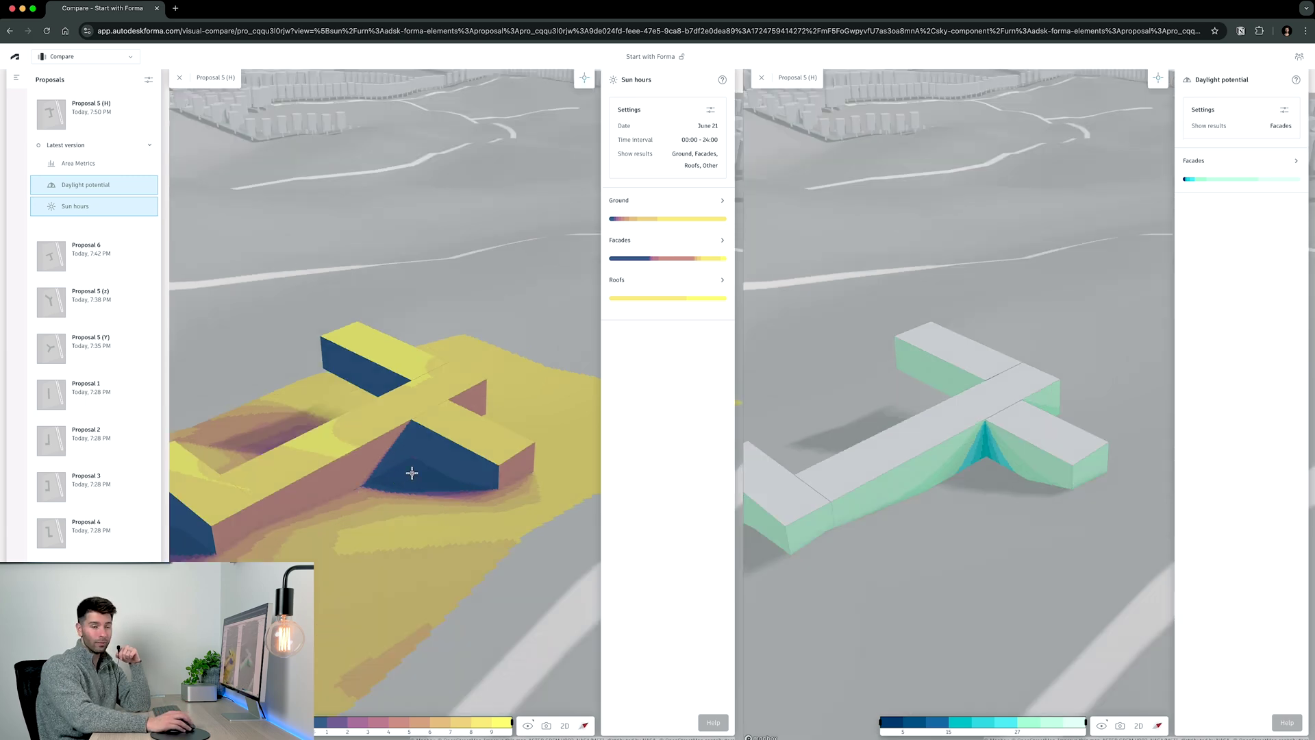
{"action": "mouse_move", "coordinate": [411, 477]}
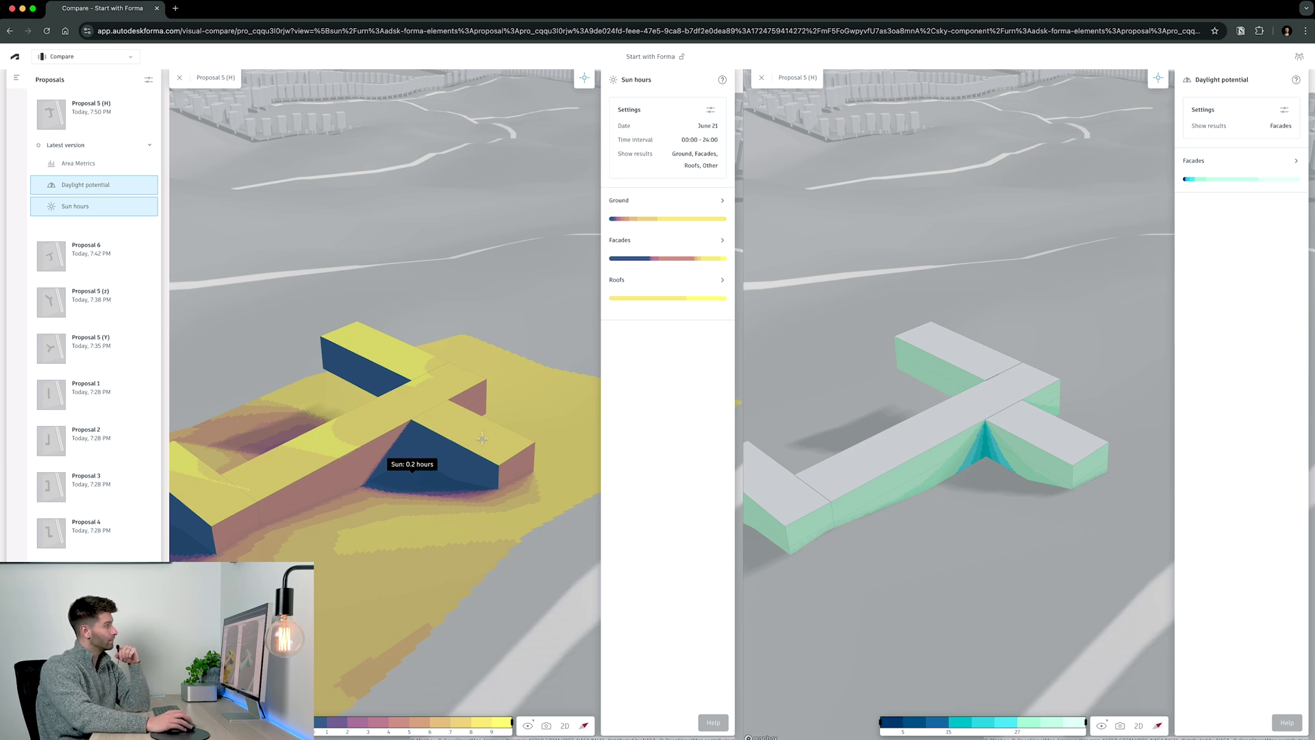
Step: Back in Site design, lower Proposal 5 (H)'s short wing from two floors to one
{"action": "left_click", "coordinate": [85, 56]}
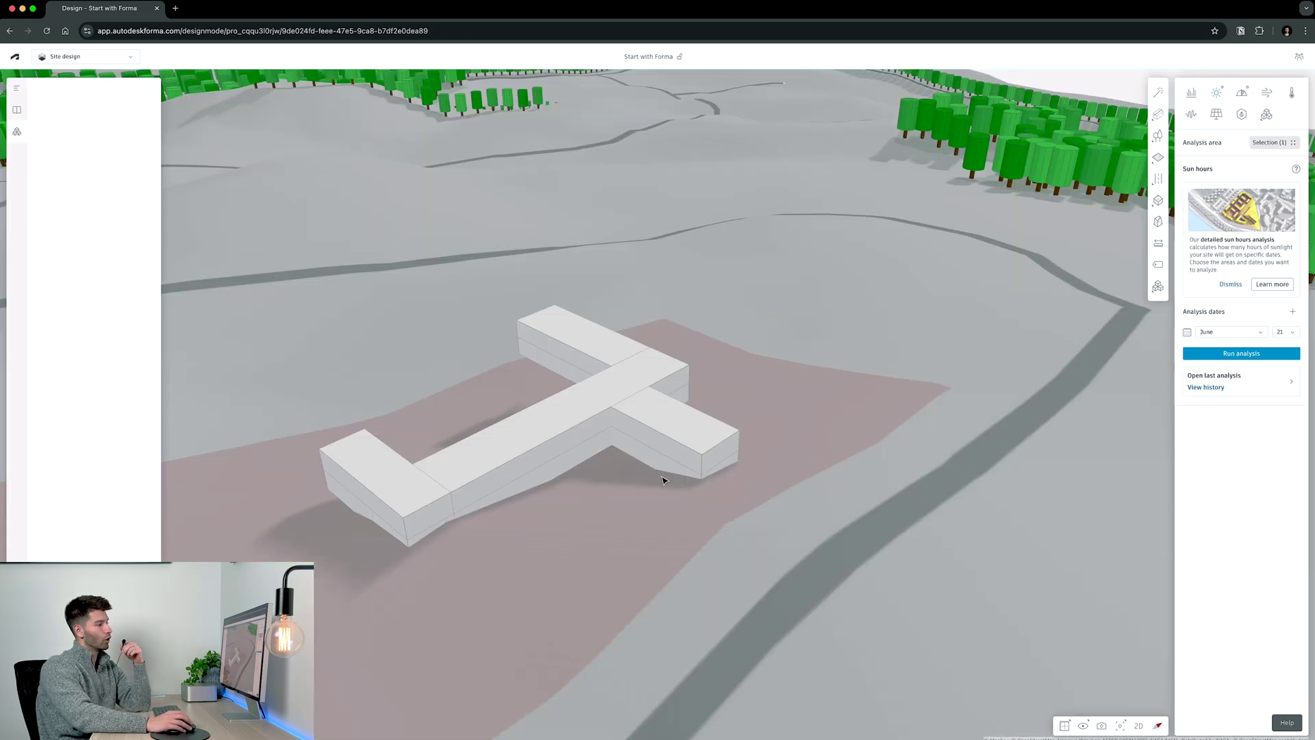
{"action": "left_click", "coordinate": [678, 417]}
{"action": "left_click", "coordinate": [675, 414]}
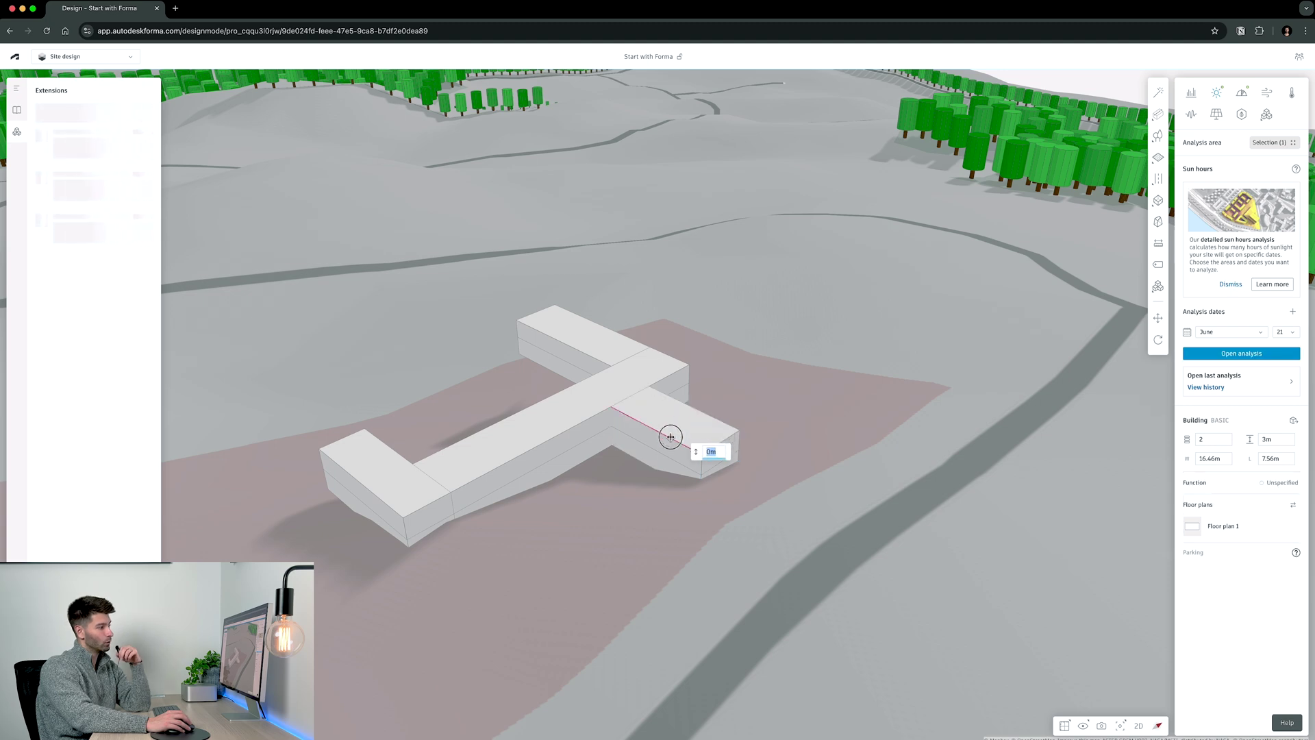
{"action": "left_click_drag", "start_coordinate": [671, 444], "coordinate": [685, 453]}
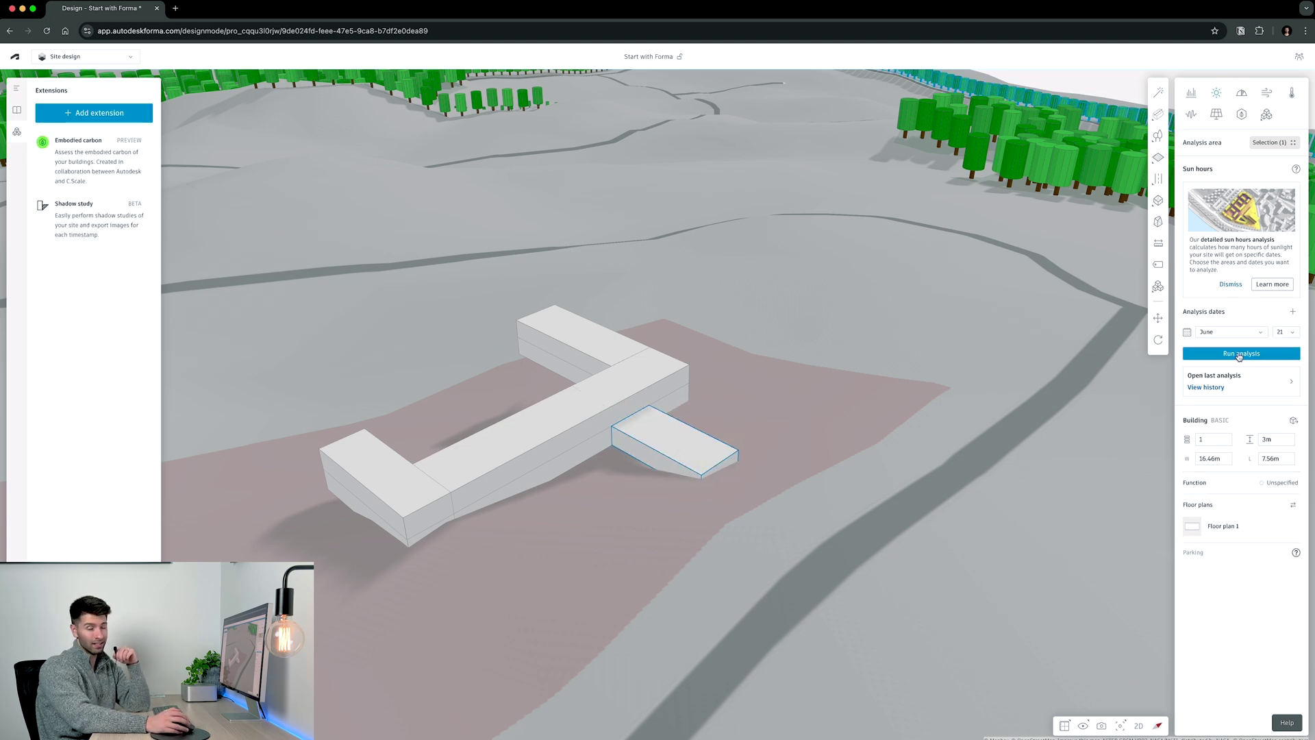
Step: Rerun sun hours, compare against the earlier version, and orbit both views near top-down
{"action": "left_click", "coordinate": [1248, 351]}
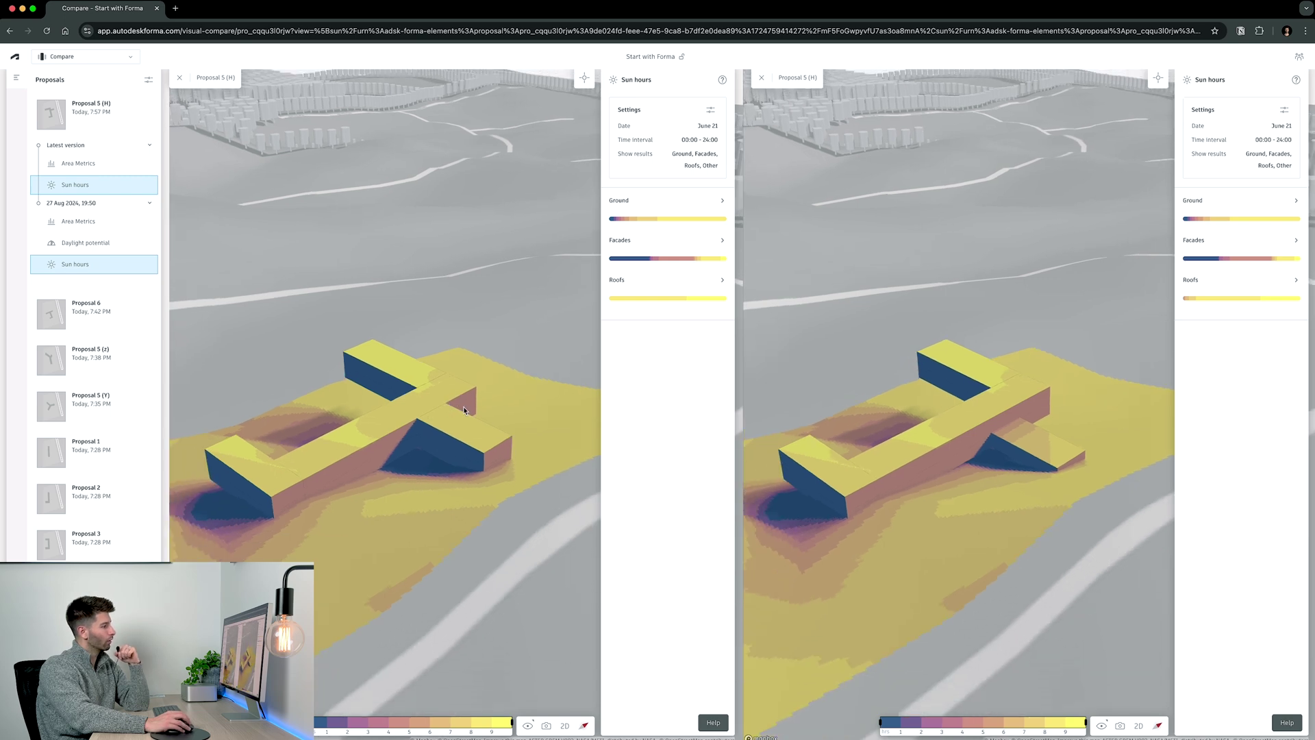
{"action": "scroll", "coordinate": [480, 426], "scroll_direction": "up", "scroll_amount": 3}
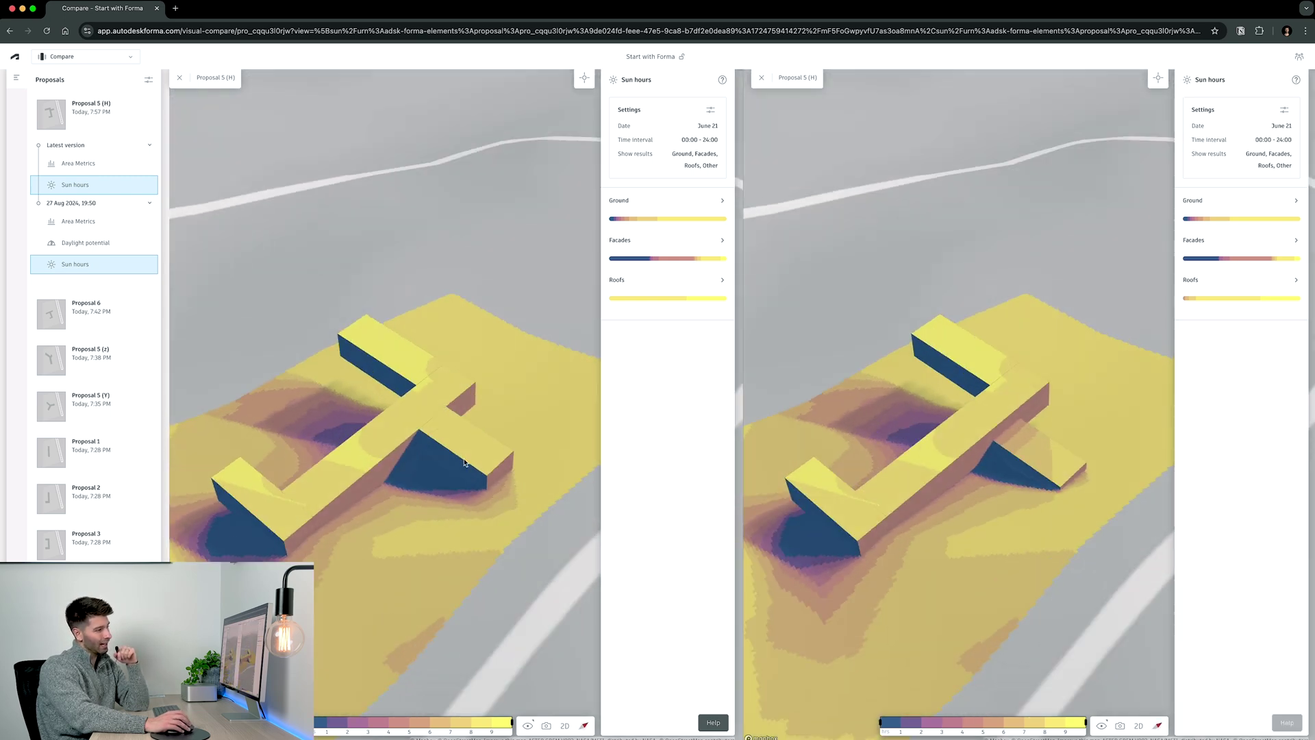
{"action": "scroll", "coordinate": [1002, 491], "scroll_direction": "up", "scroll_amount": 2}
{"action": "left_click_drag", "start_coordinate": [1003, 490], "coordinate": [984, 462]}
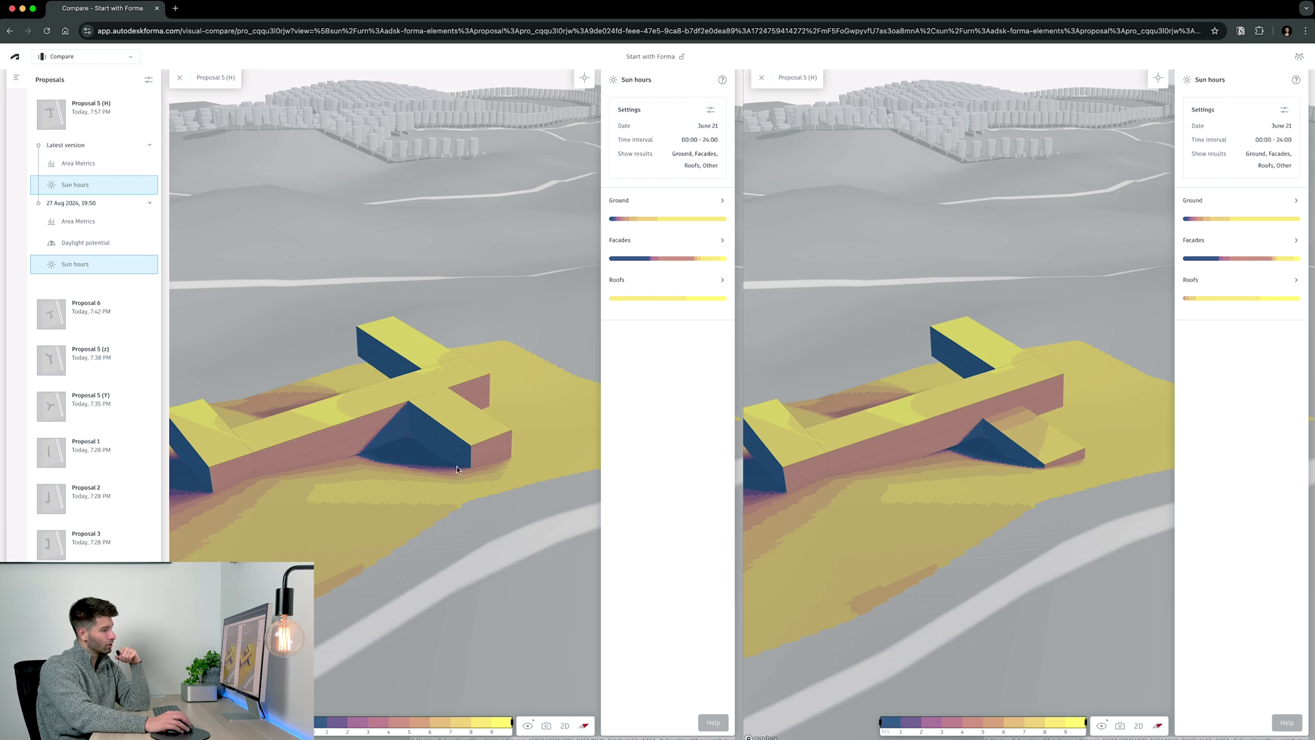
{"action": "left_click_drag", "start_coordinate": [456, 470], "coordinate": [401, 498]}
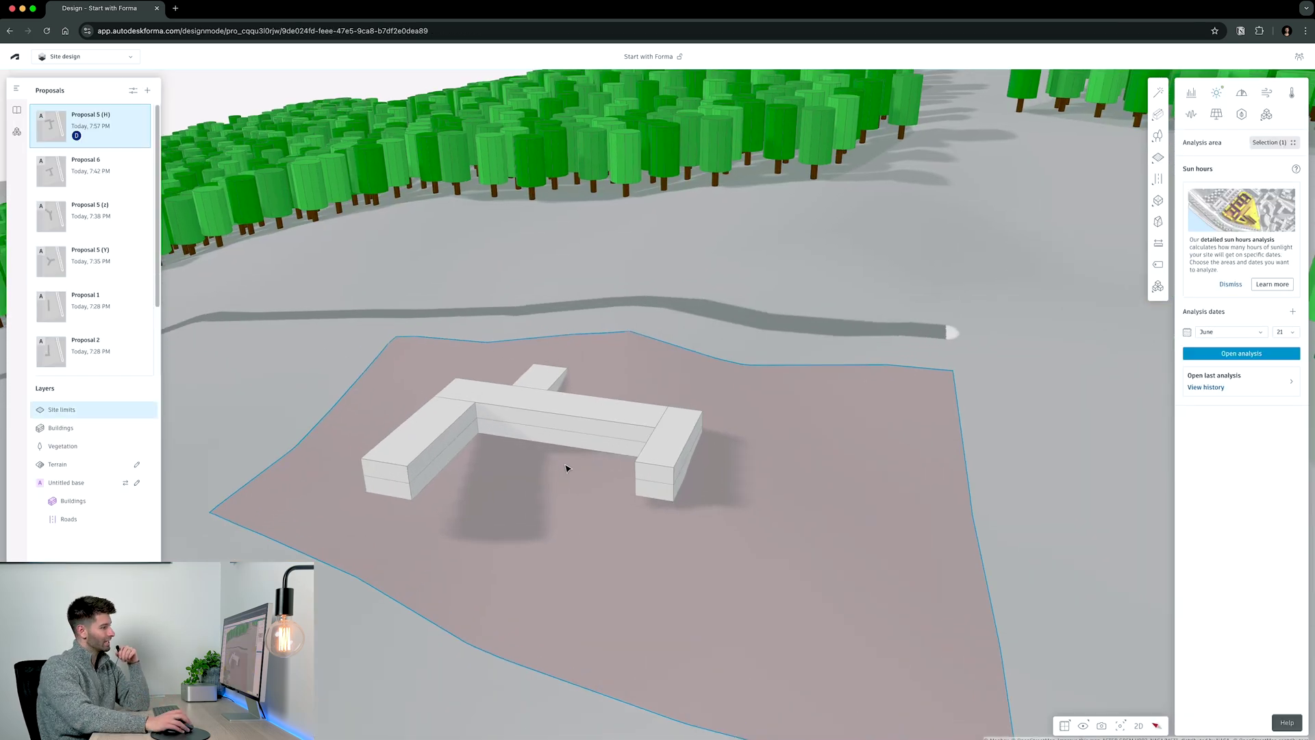
Step: Orbit over Proposal 5 (H), reading 781 m² coverage and 1,638 m² GFA, then open its options
{"action": "left_click_drag", "start_coordinate": [575, 491], "coordinate": [502, 540]}
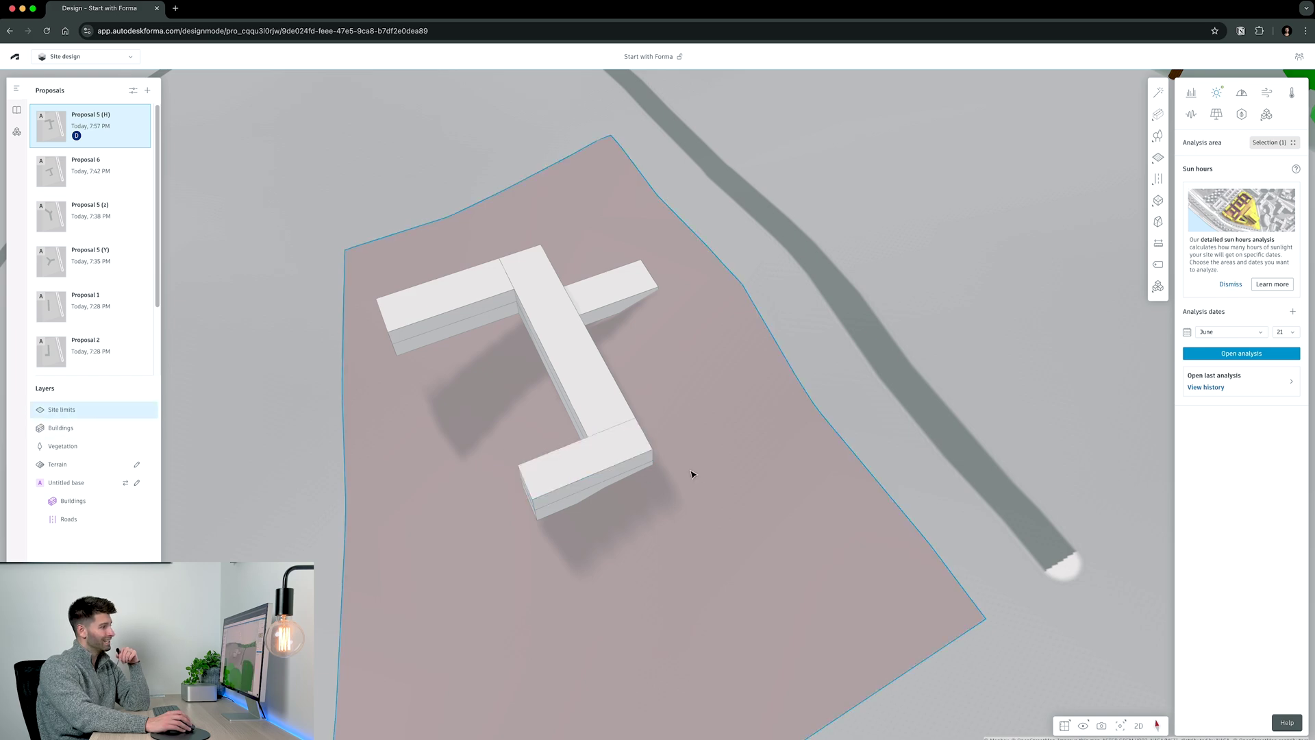
{"action": "left_click_drag", "start_coordinate": [700, 471], "coordinate": [675, 449]}
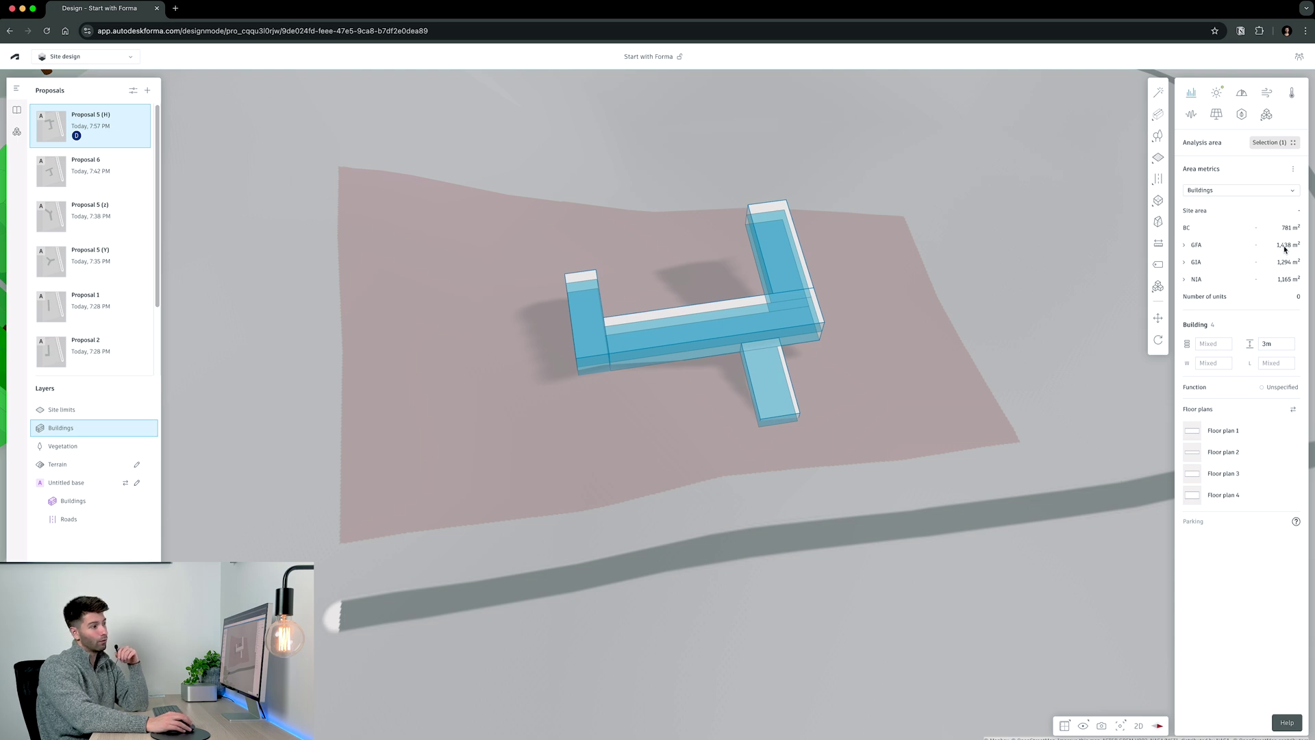
{"action": "left_click_drag", "start_coordinate": [1023, 387], "coordinate": [986, 429]}
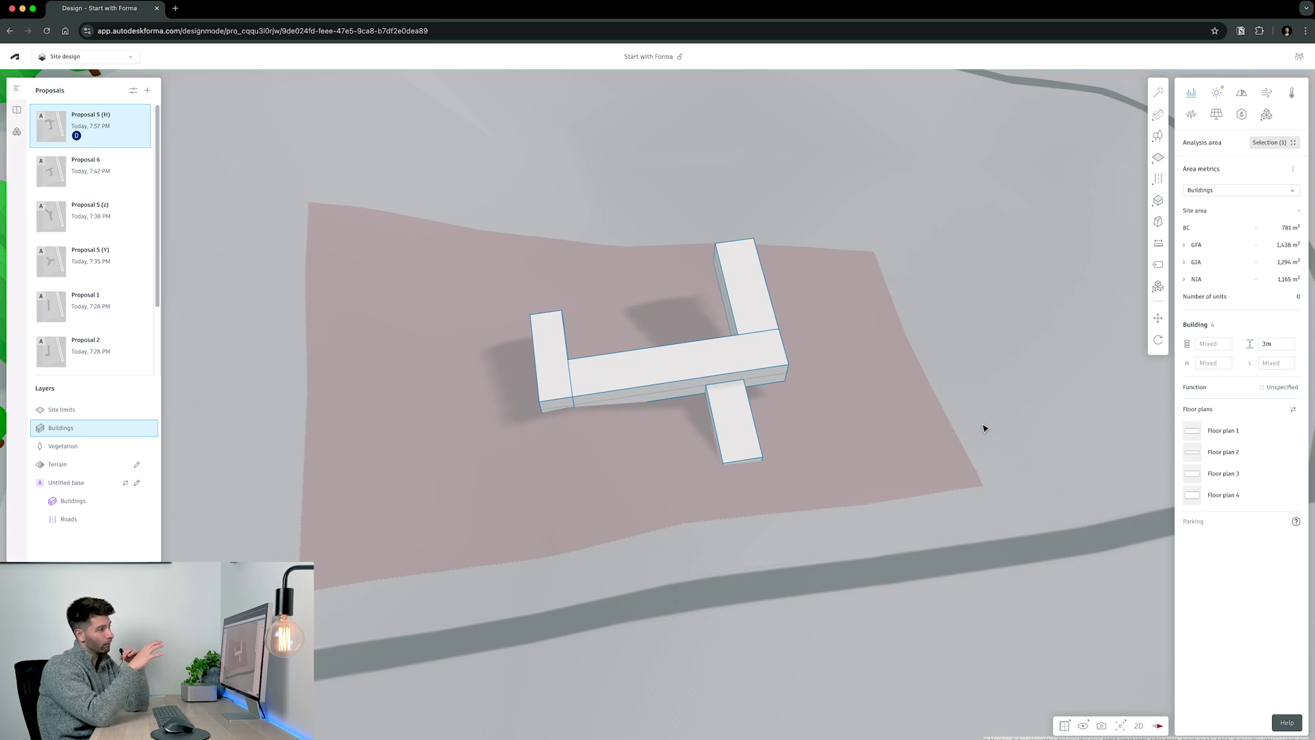
{"action": "left_click", "coordinate": [141, 115]}
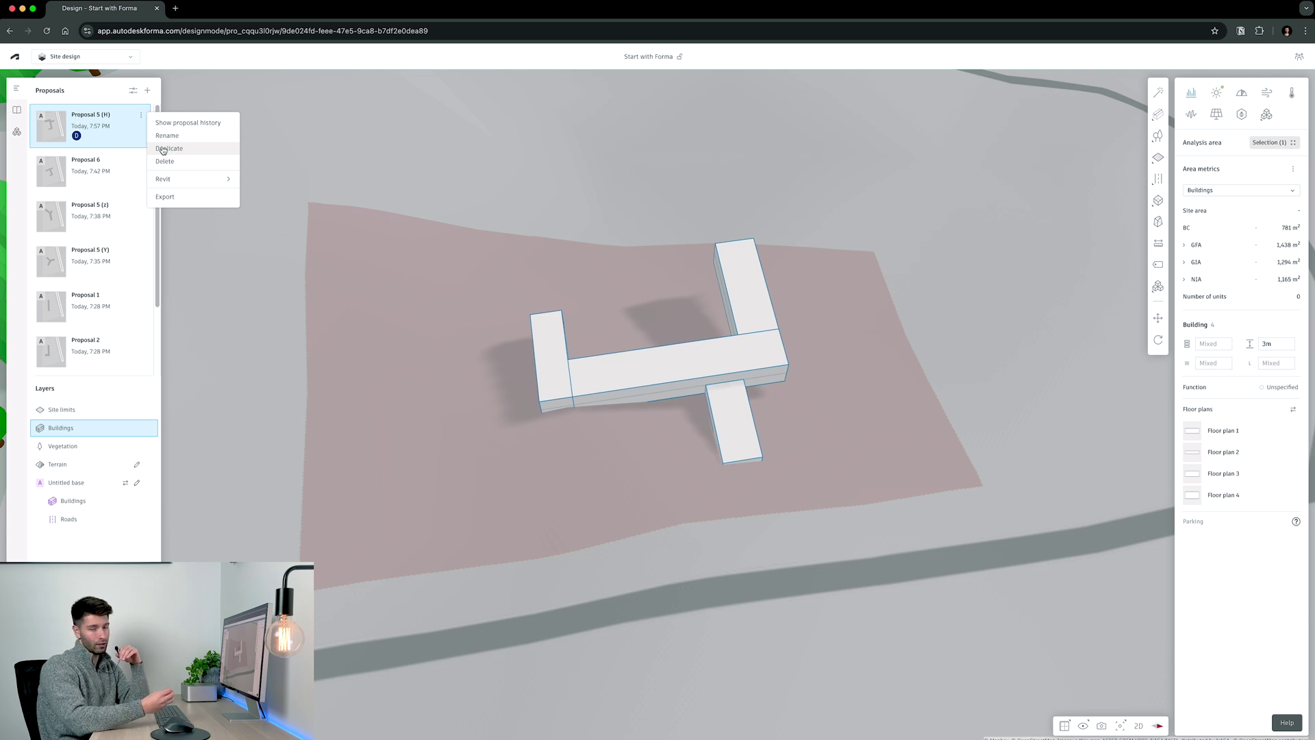
Step: Duplicate Proposal 5 (H) and select a block, orbiting into a 3D perspective
{"action": "left_click", "coordinate": [163, 149]}
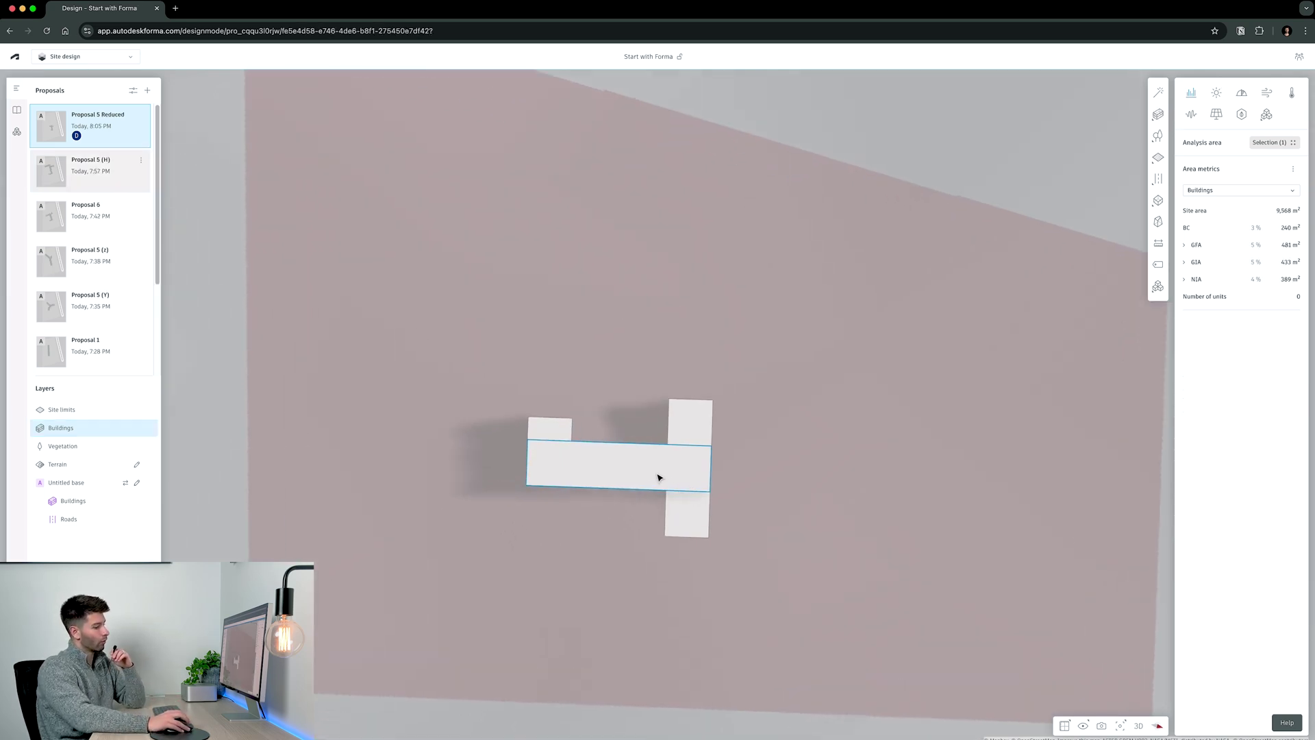
{"action": "left_click", "coordinate": [689, 508]}
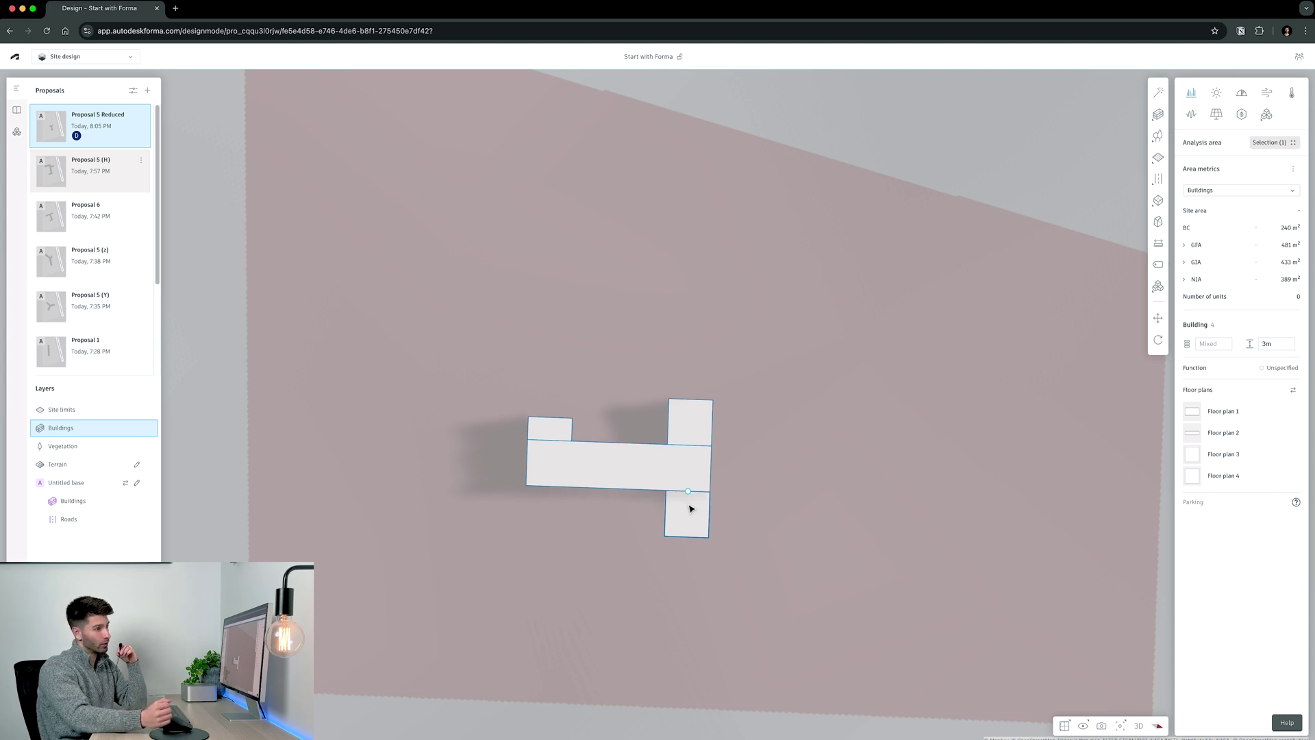
{"action": "right_click_drag", "start_coordinate": [689, 508], "coordinate": [943, 617]}
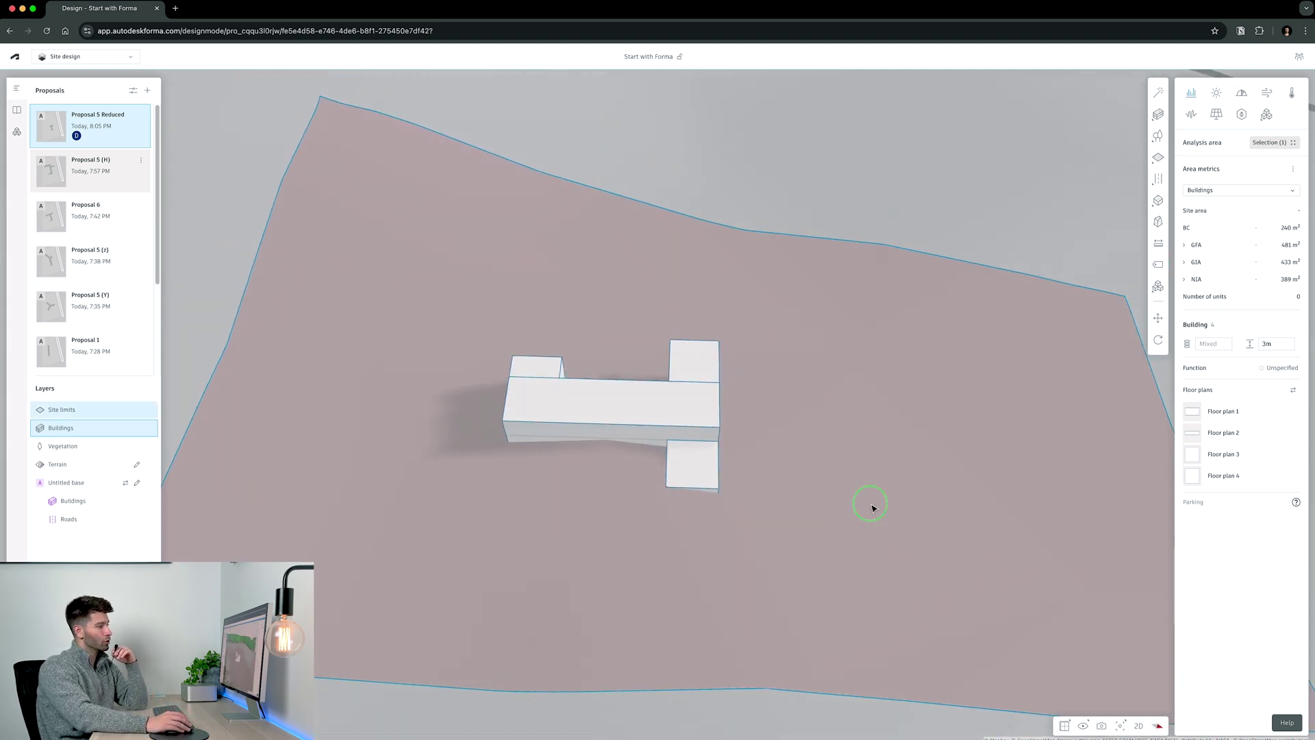
{"action": "right_click_drag", "start_coordinate": [869, 504], "coordinate": [596, 398]}
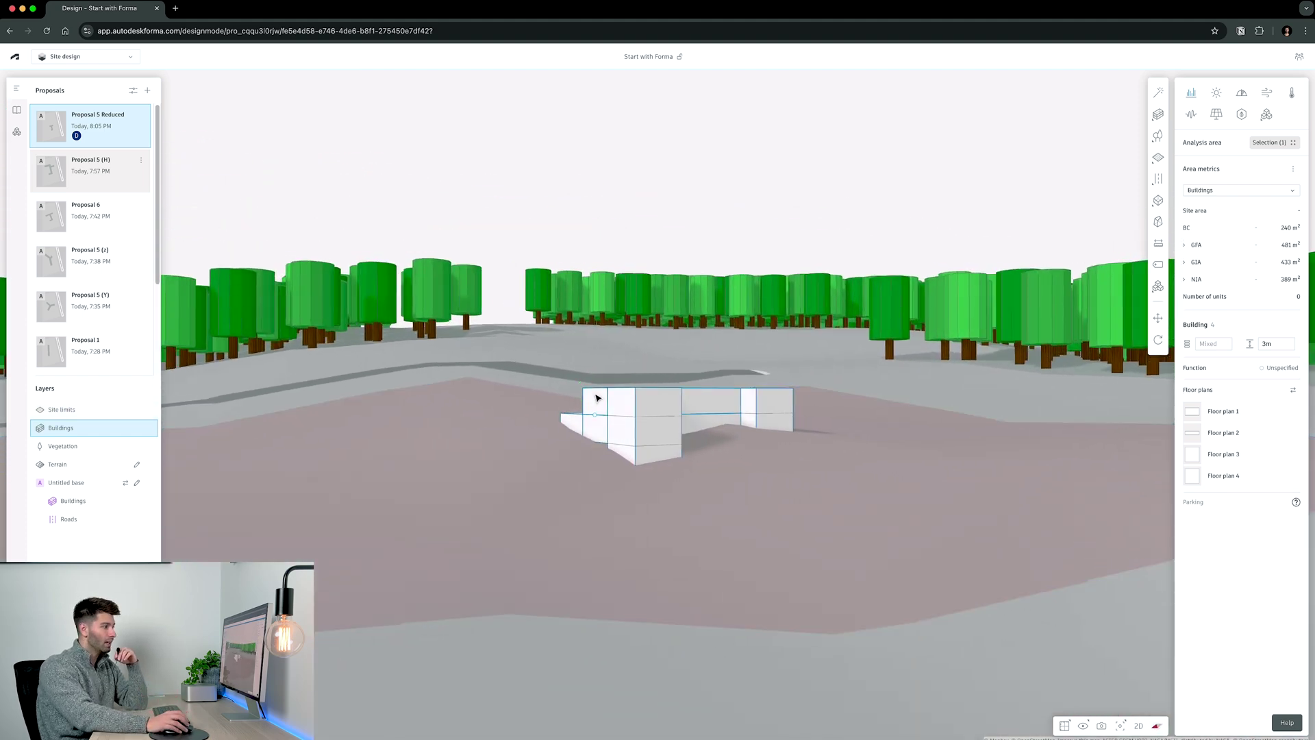
{"action": "right_click_drag", "start_coordinate": [602, 405], "coordinate": [640, 457]}
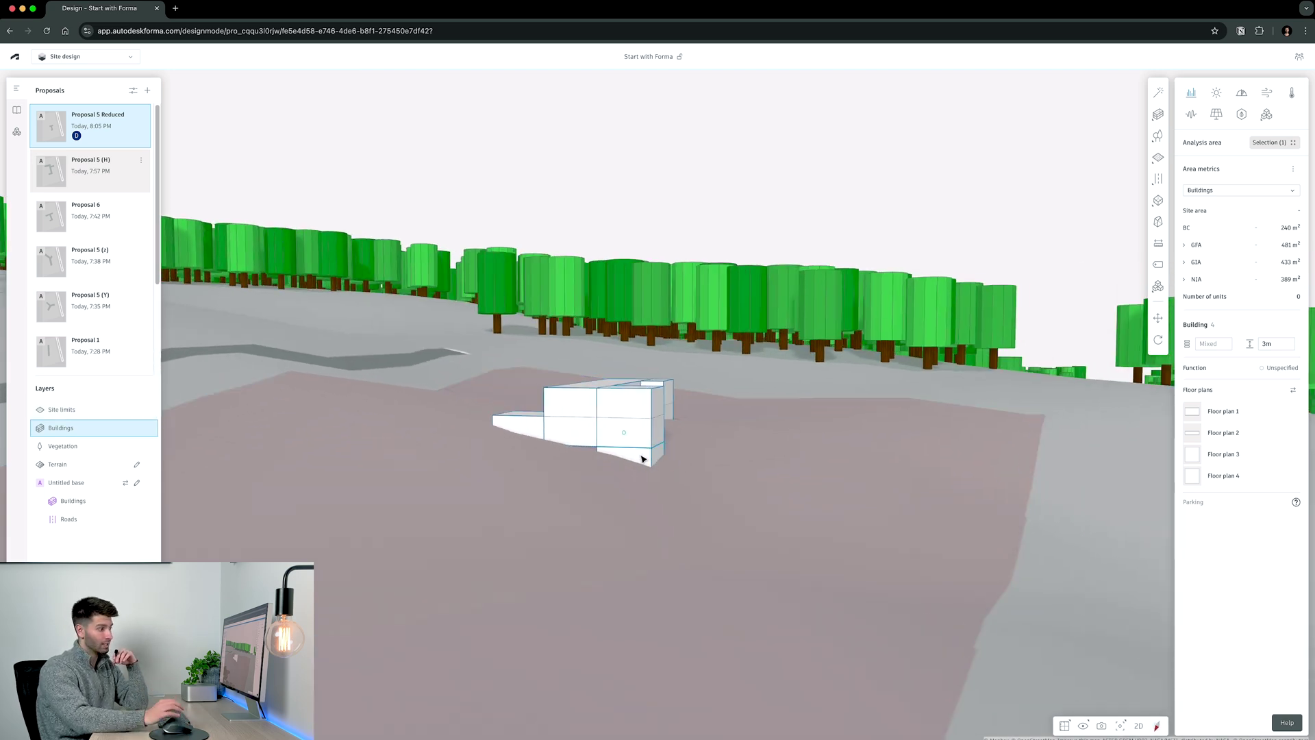
Step: Select the reduced building's lower floor to assign it a function colour such as Garage
{"action": "left_click", "coordinate": [644, 459]}
{"action": "right_click_drag", "start_coordinate": [643, 459], "coordinate": [676, 505]}
{"action": "right_click_drag", "start_coordinate": [778, 537], "coordinate": [652, 509]}
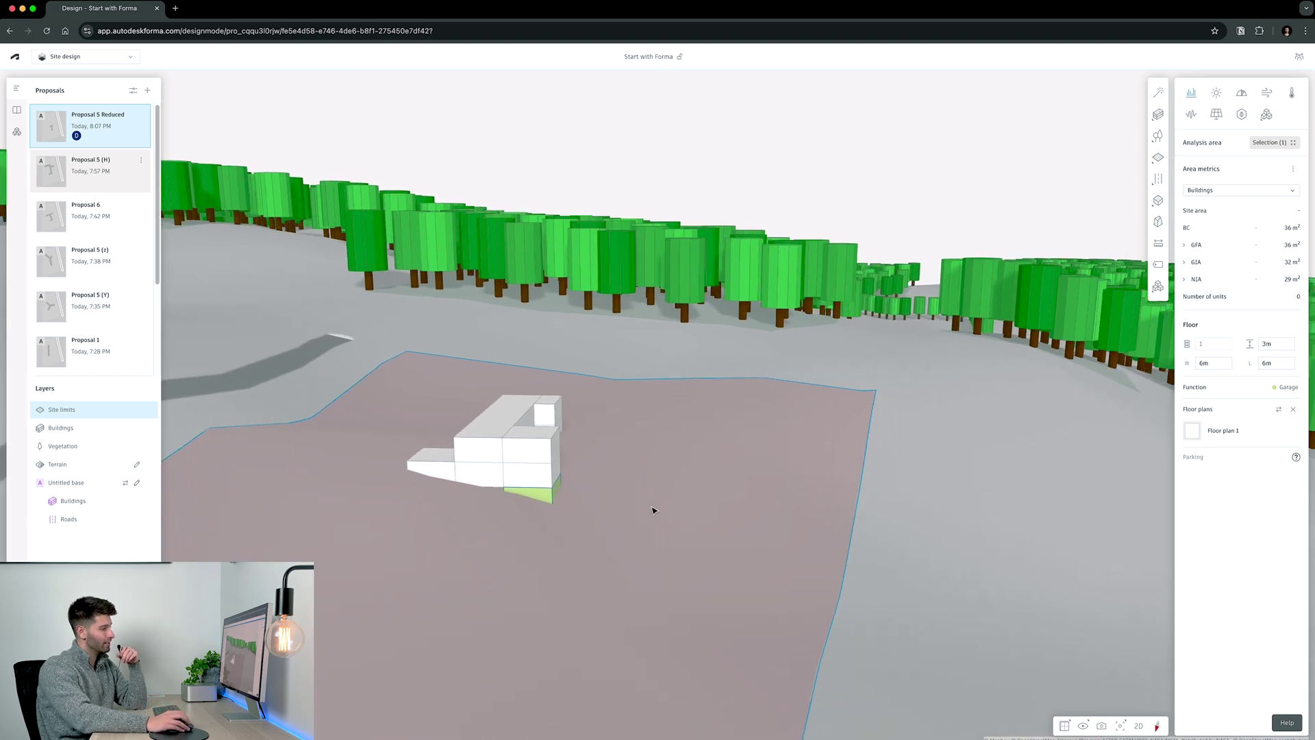
{"action": "scroll", "coordinate": [528, 473], "scroll_direction": "up", "scroll_amount": 3}
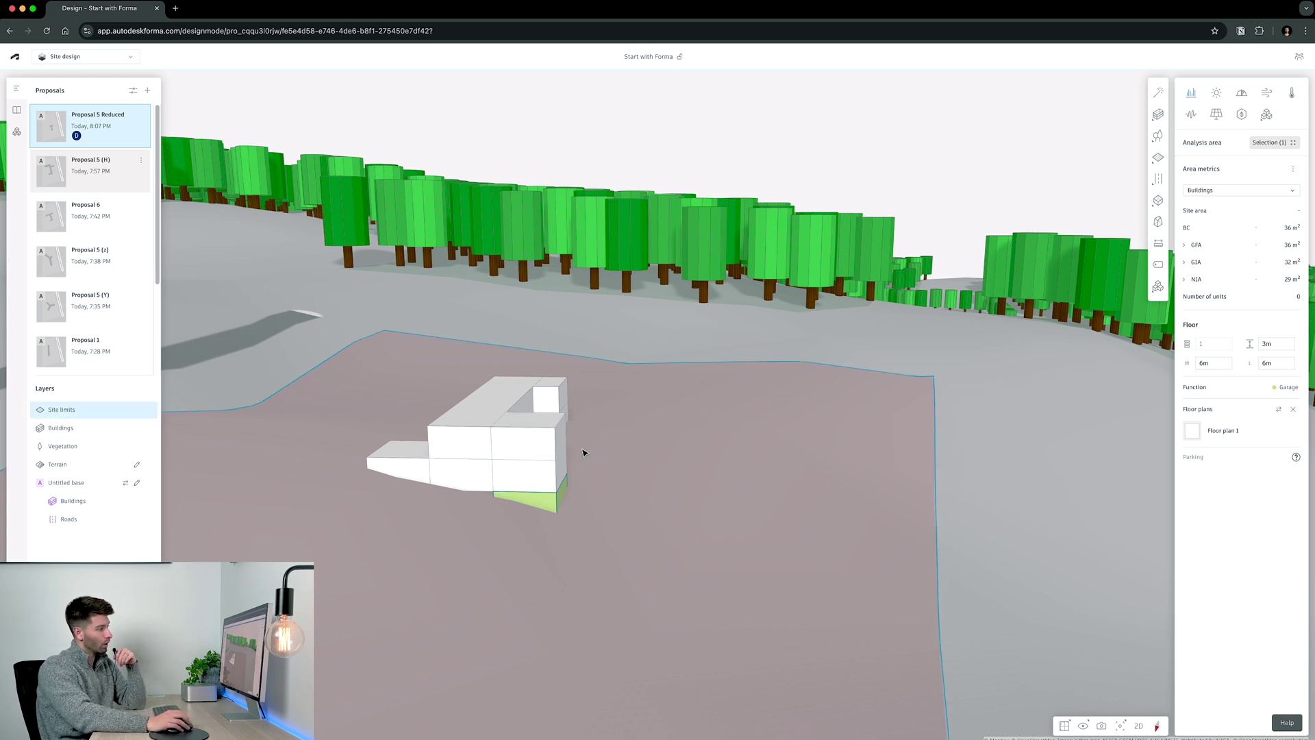
{"action": "left_click", "coordinate": [481, 482]}
{"action": "left_click", "coordinate": [483, 481]}
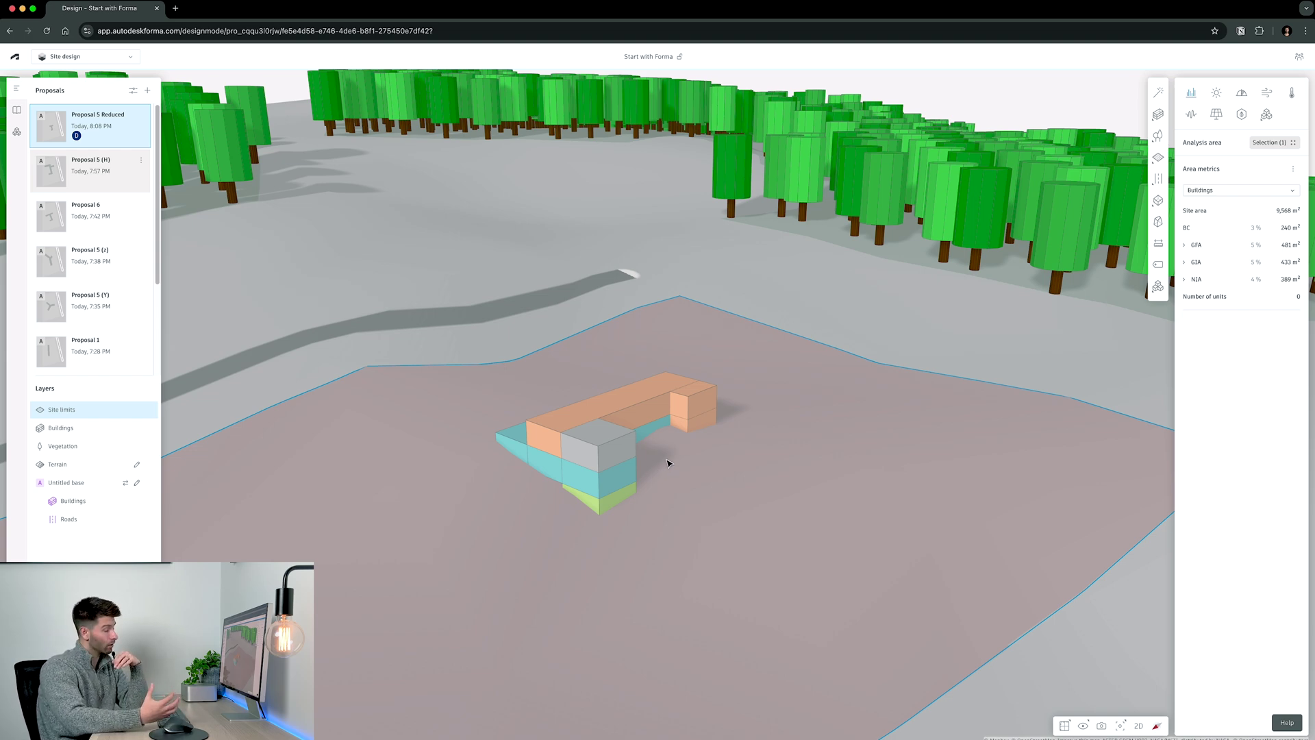
Step: Orbit the site, select the surrounding trees, and open the Shadow study with site limits cleared
{"action": "left_click_drag", "start_coordinate": [669, 463], "coordinate": [889, 389]}
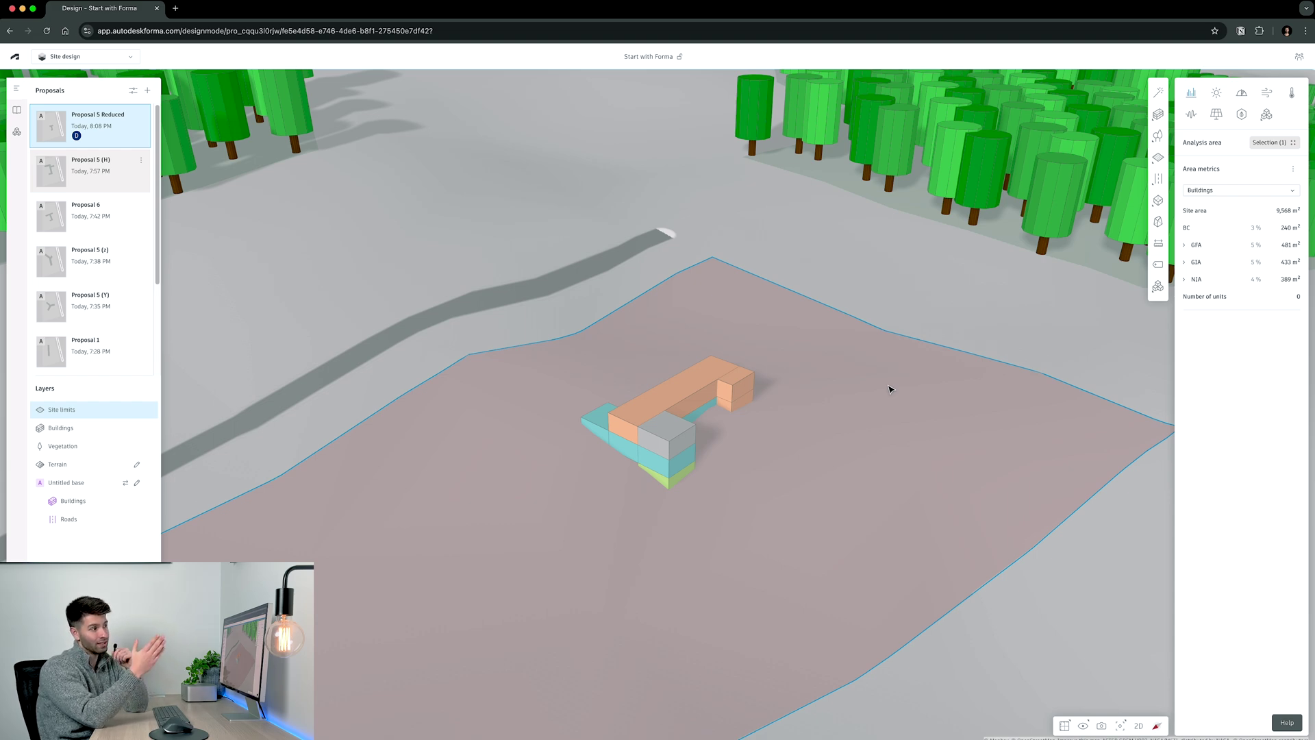
{"action": "left_click", "coordinate": [1069, 226]}
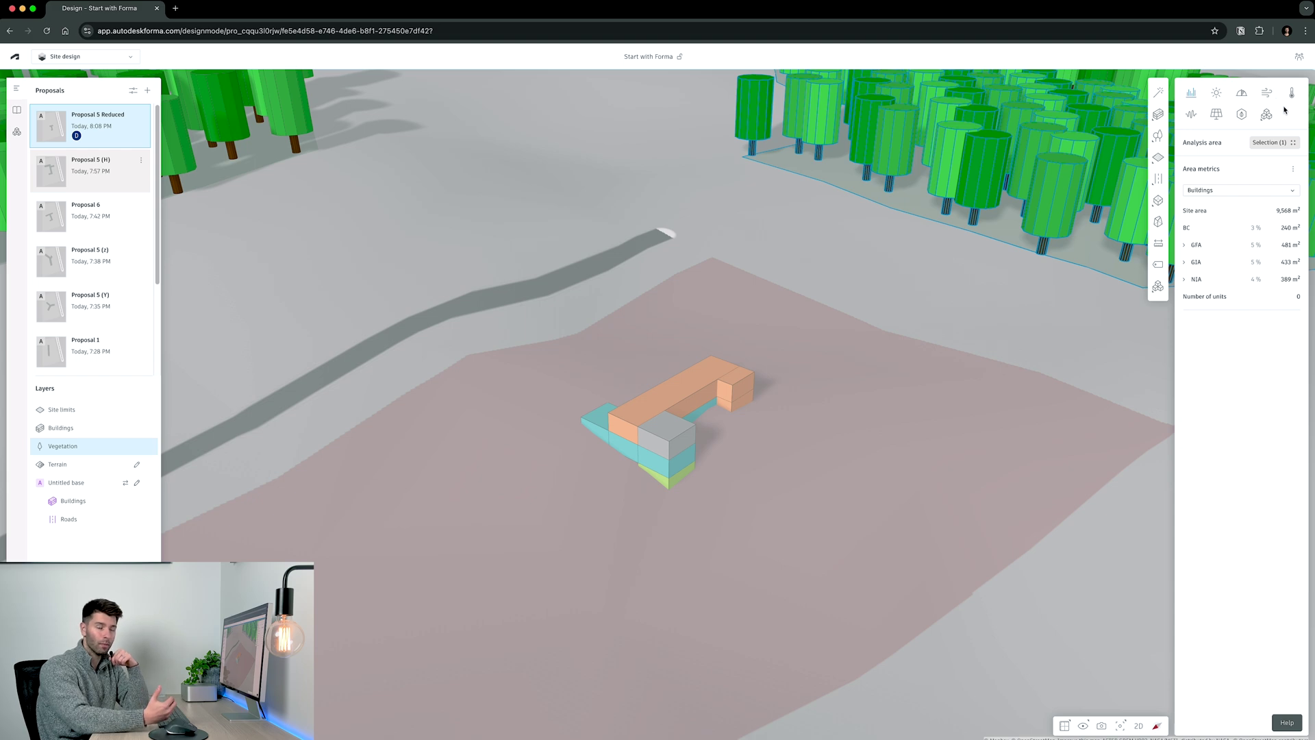
{"action": "left_click", "coordinate": [1267, 115]}
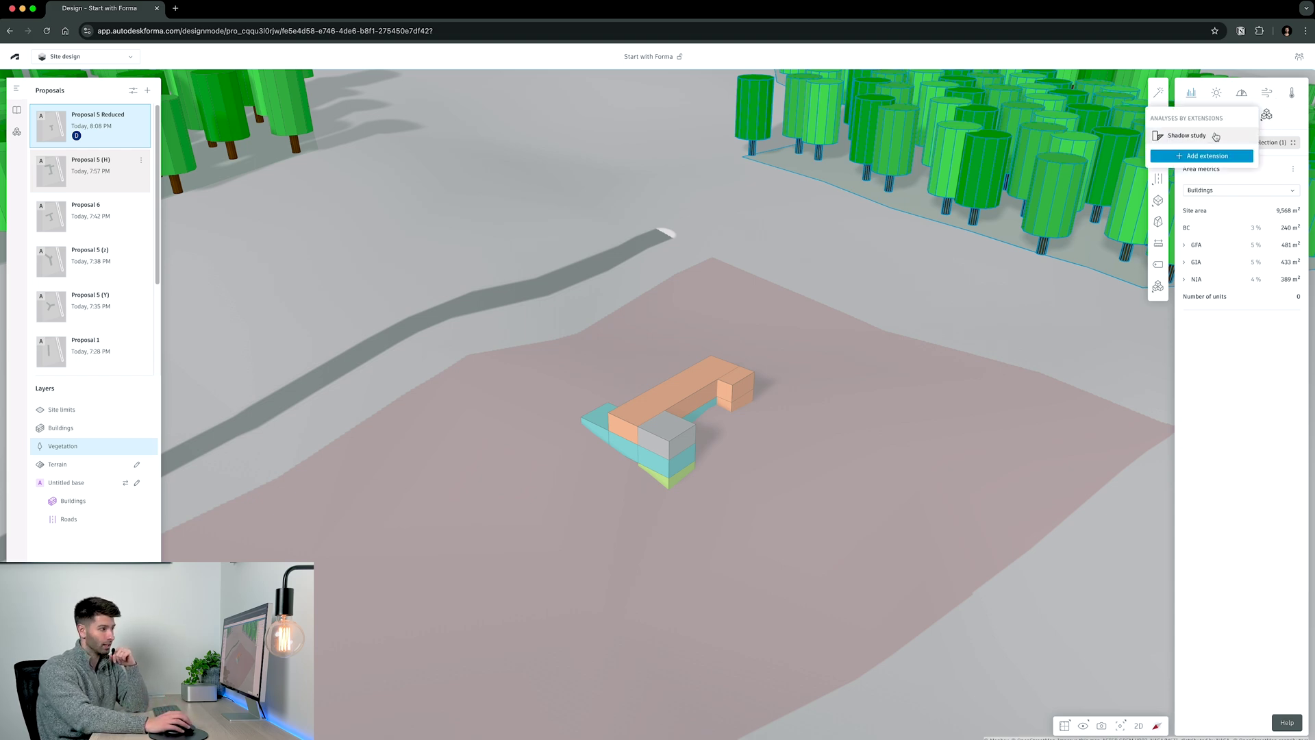
{"action": "left_click", "coordinate": [1184, 136]}
{"action": "left_click", "coordinate": [1129, 427]}
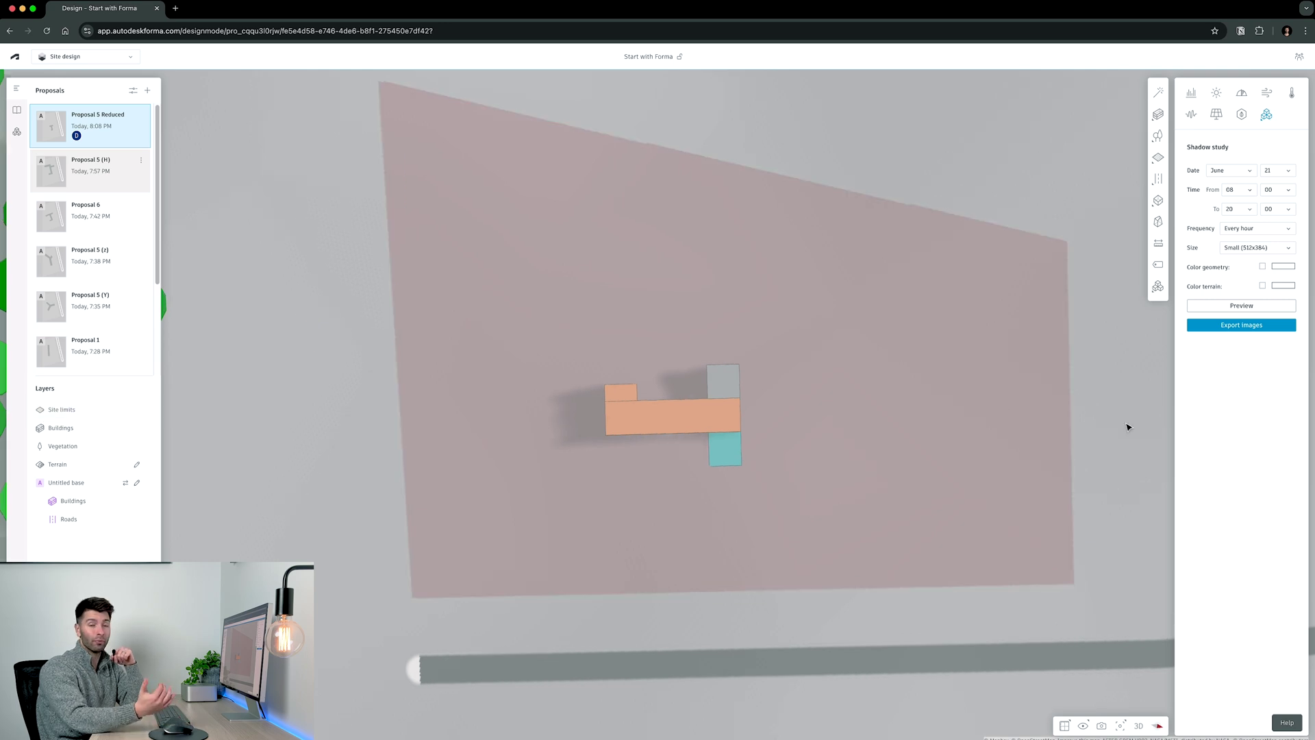
Step: Preview the hourly shadow study for 21 June twice, then for January twice
{"action": "left_click", "coordinate": [1221, 311]}
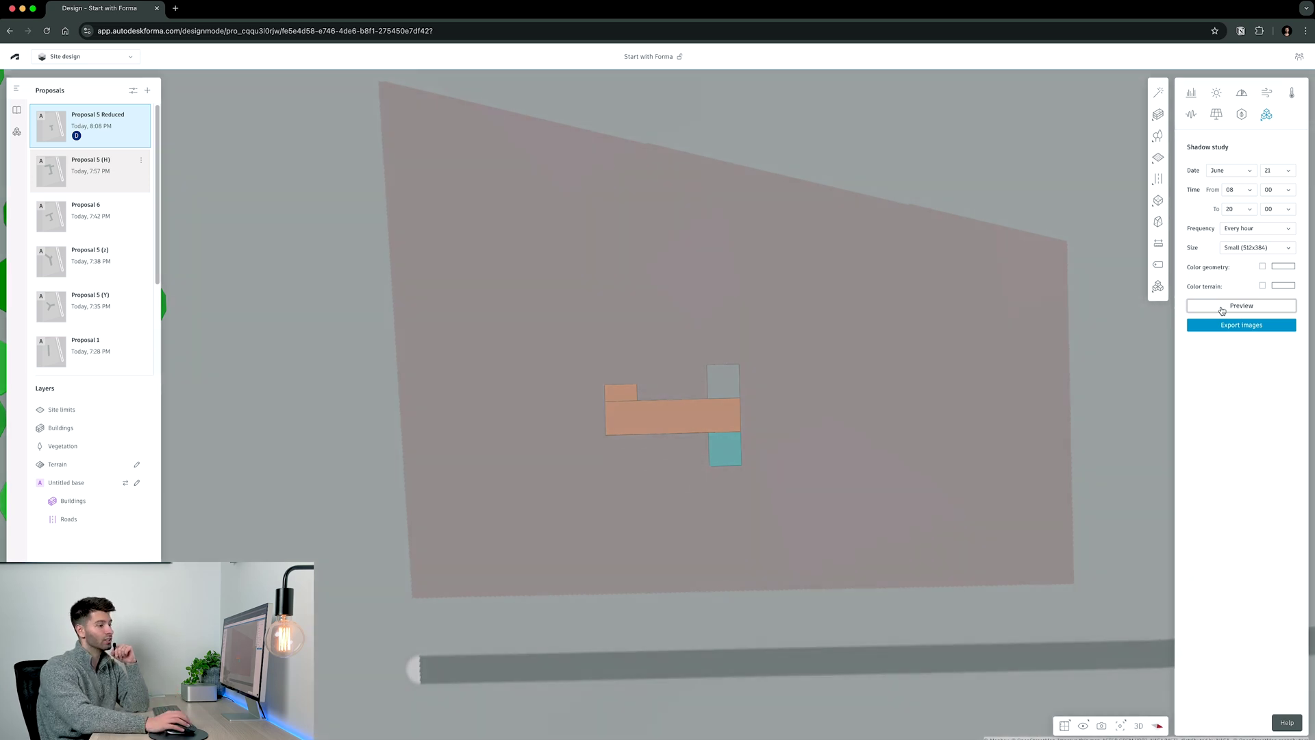
{"action": "left_click", "coordinate": [1224, 310]}
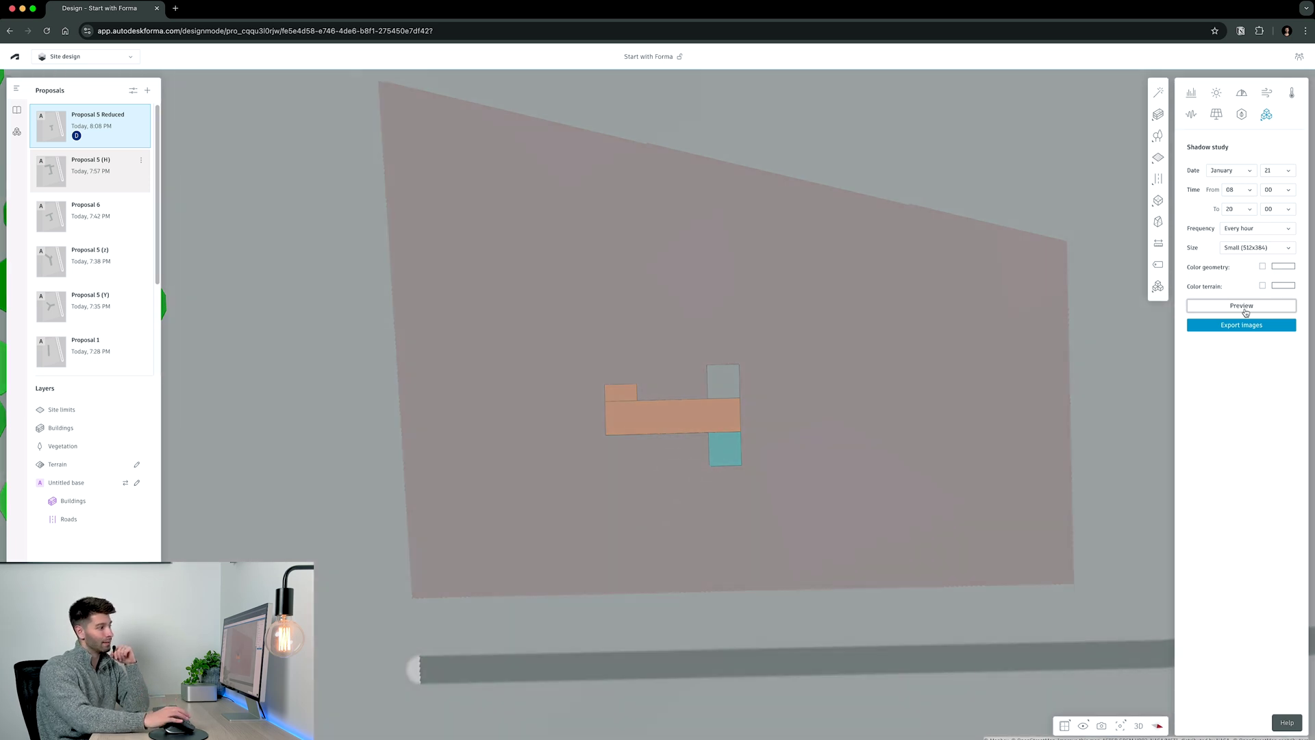
{"action": "left_click", "coordinate": [1245, 312]}
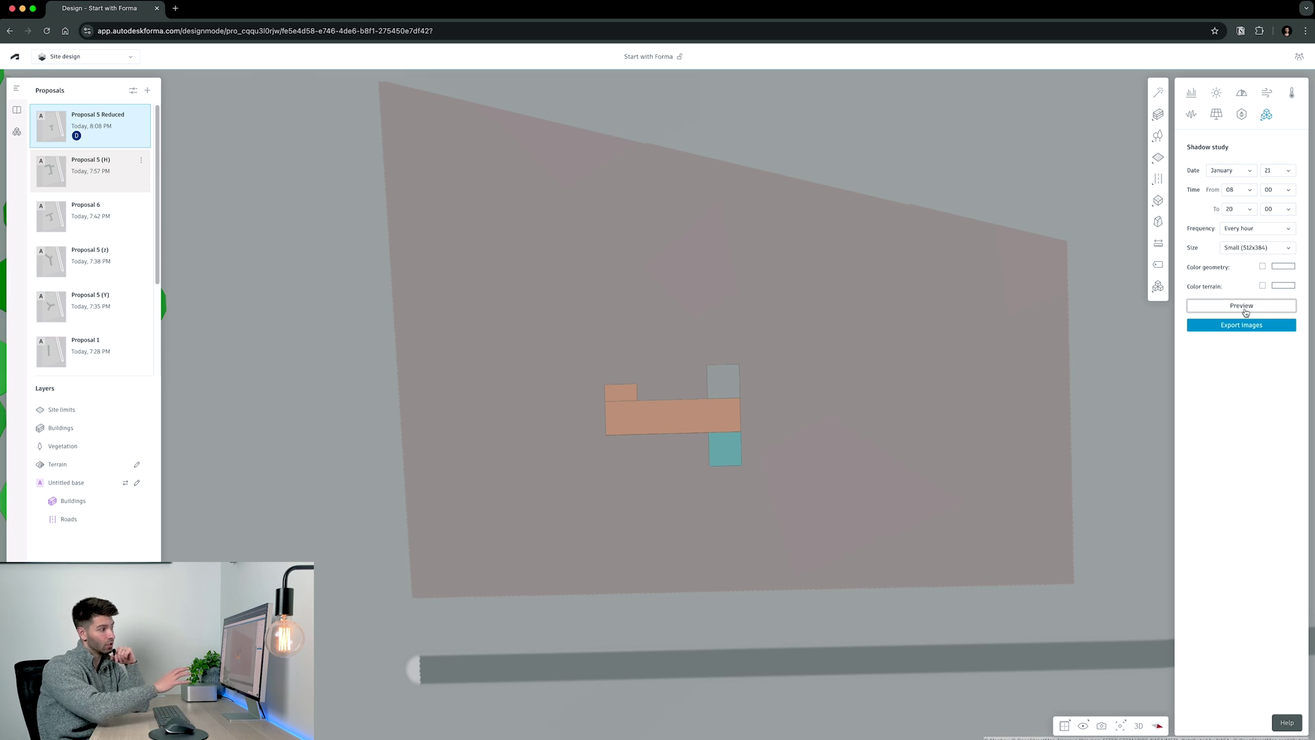
{"action": "left_click", "coordinate": [1245, 312]}
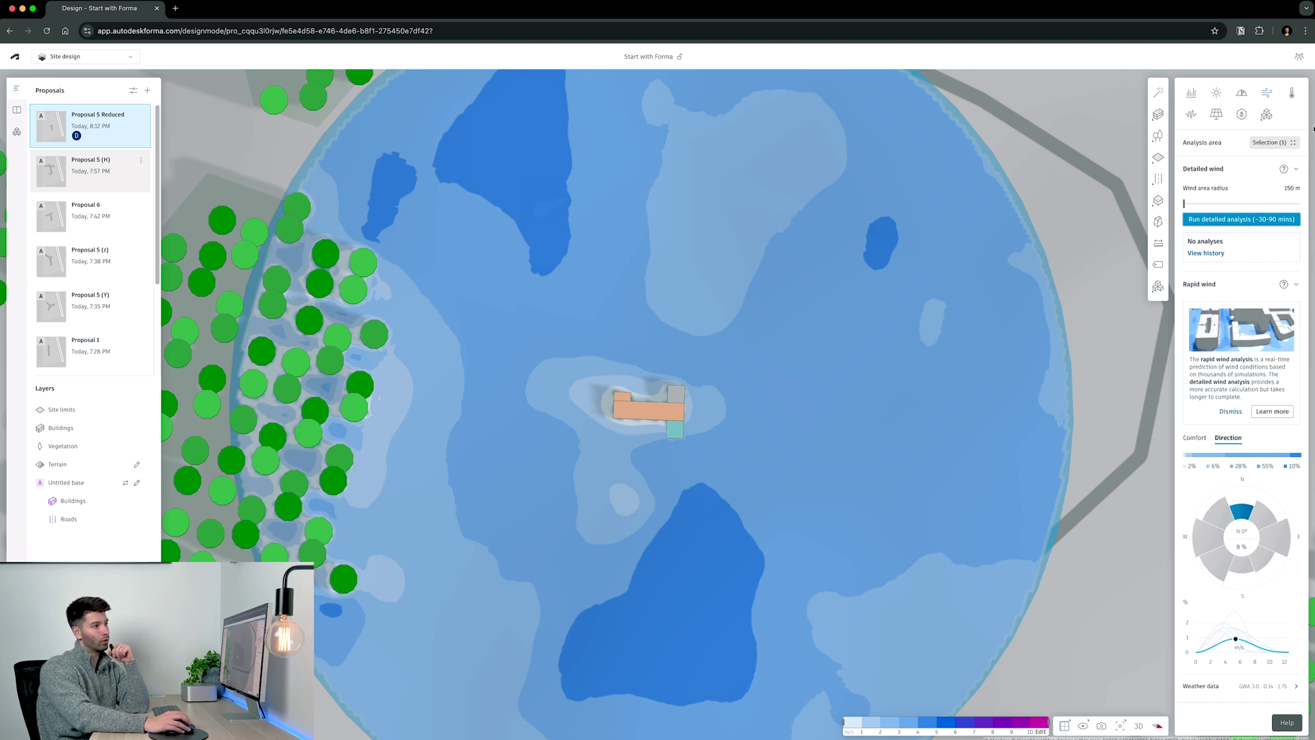
Step: Switch to the Microclimate analysis panel with a 250 m area radius
{"action": "left_click", "coordinate": [1292, 97]}
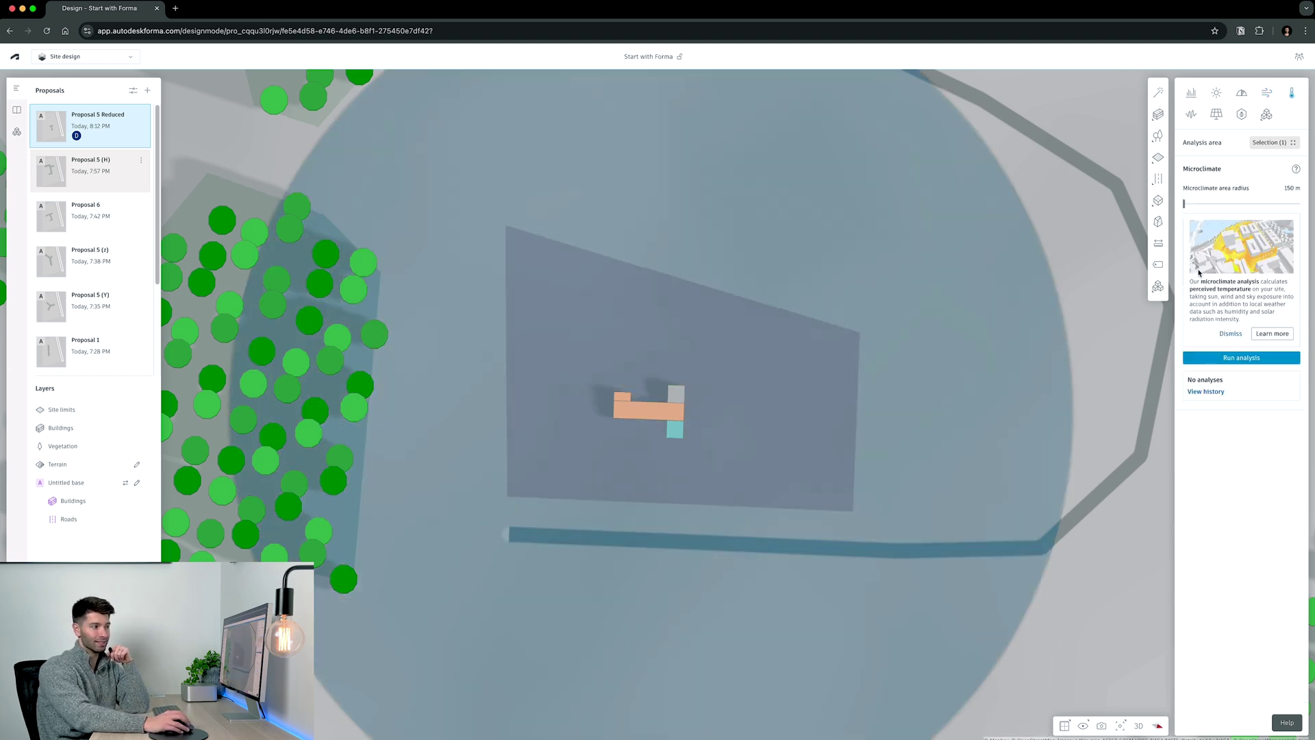